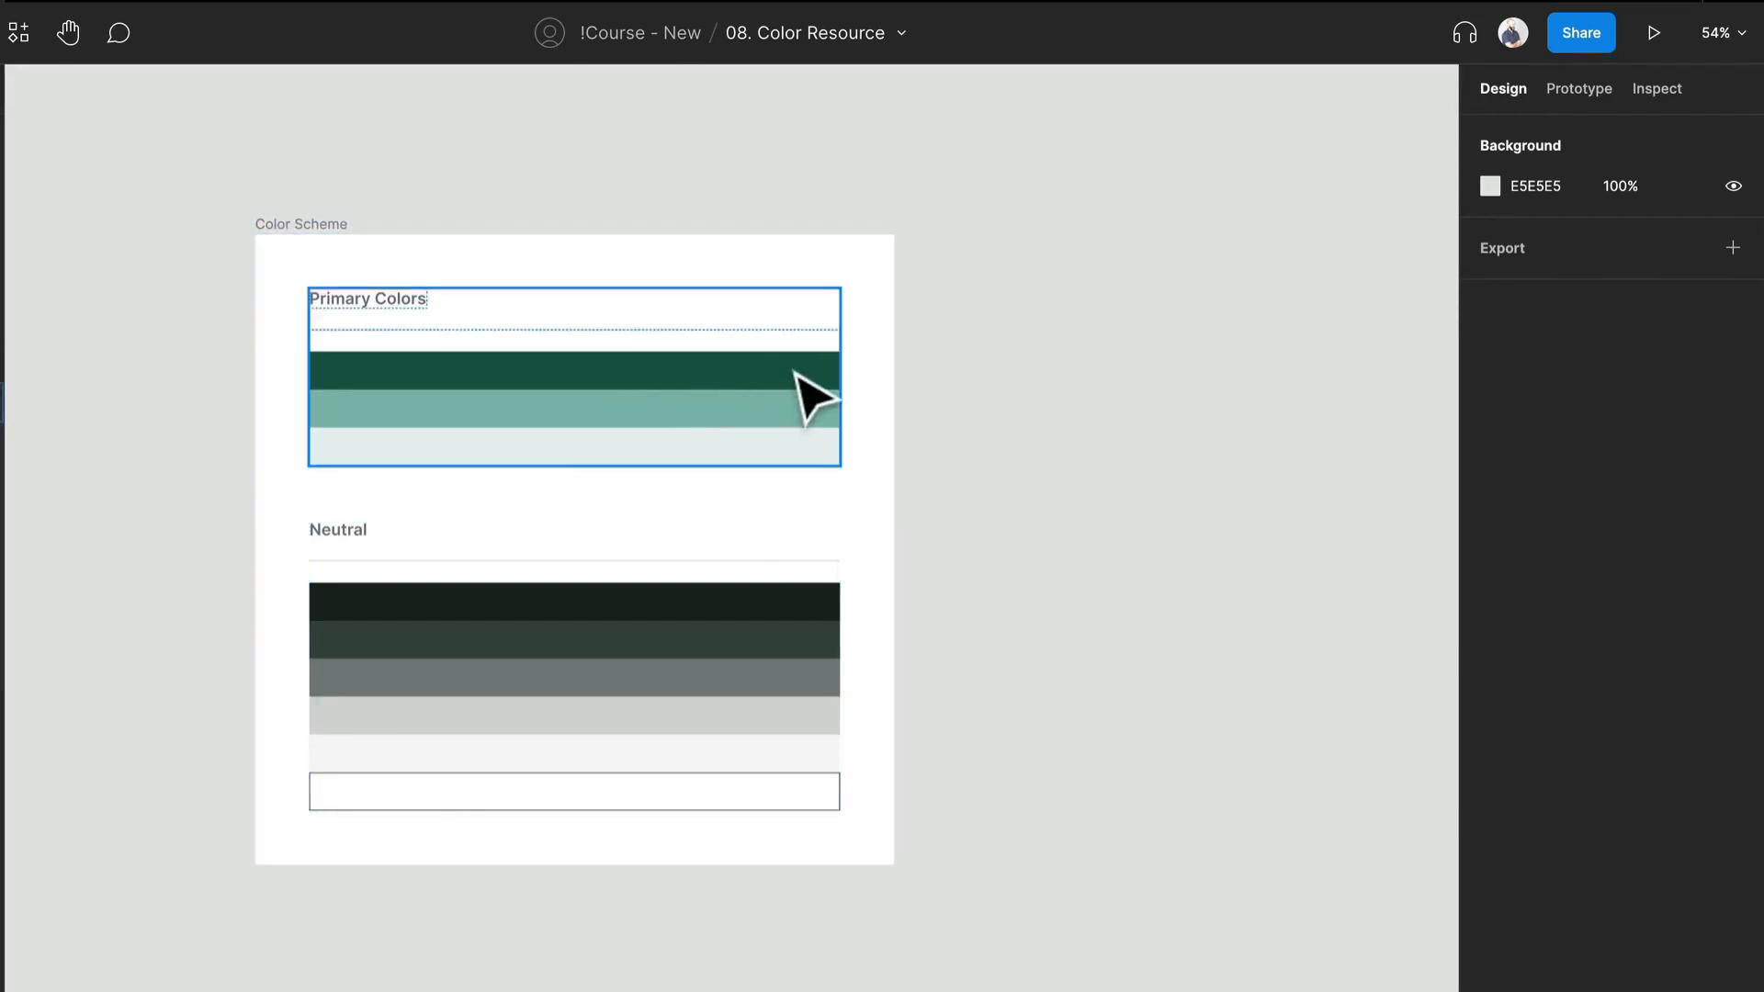
Create a color style named 500 from the fill of the dark green swatch under Primary Colors.
double_click(808, 397)
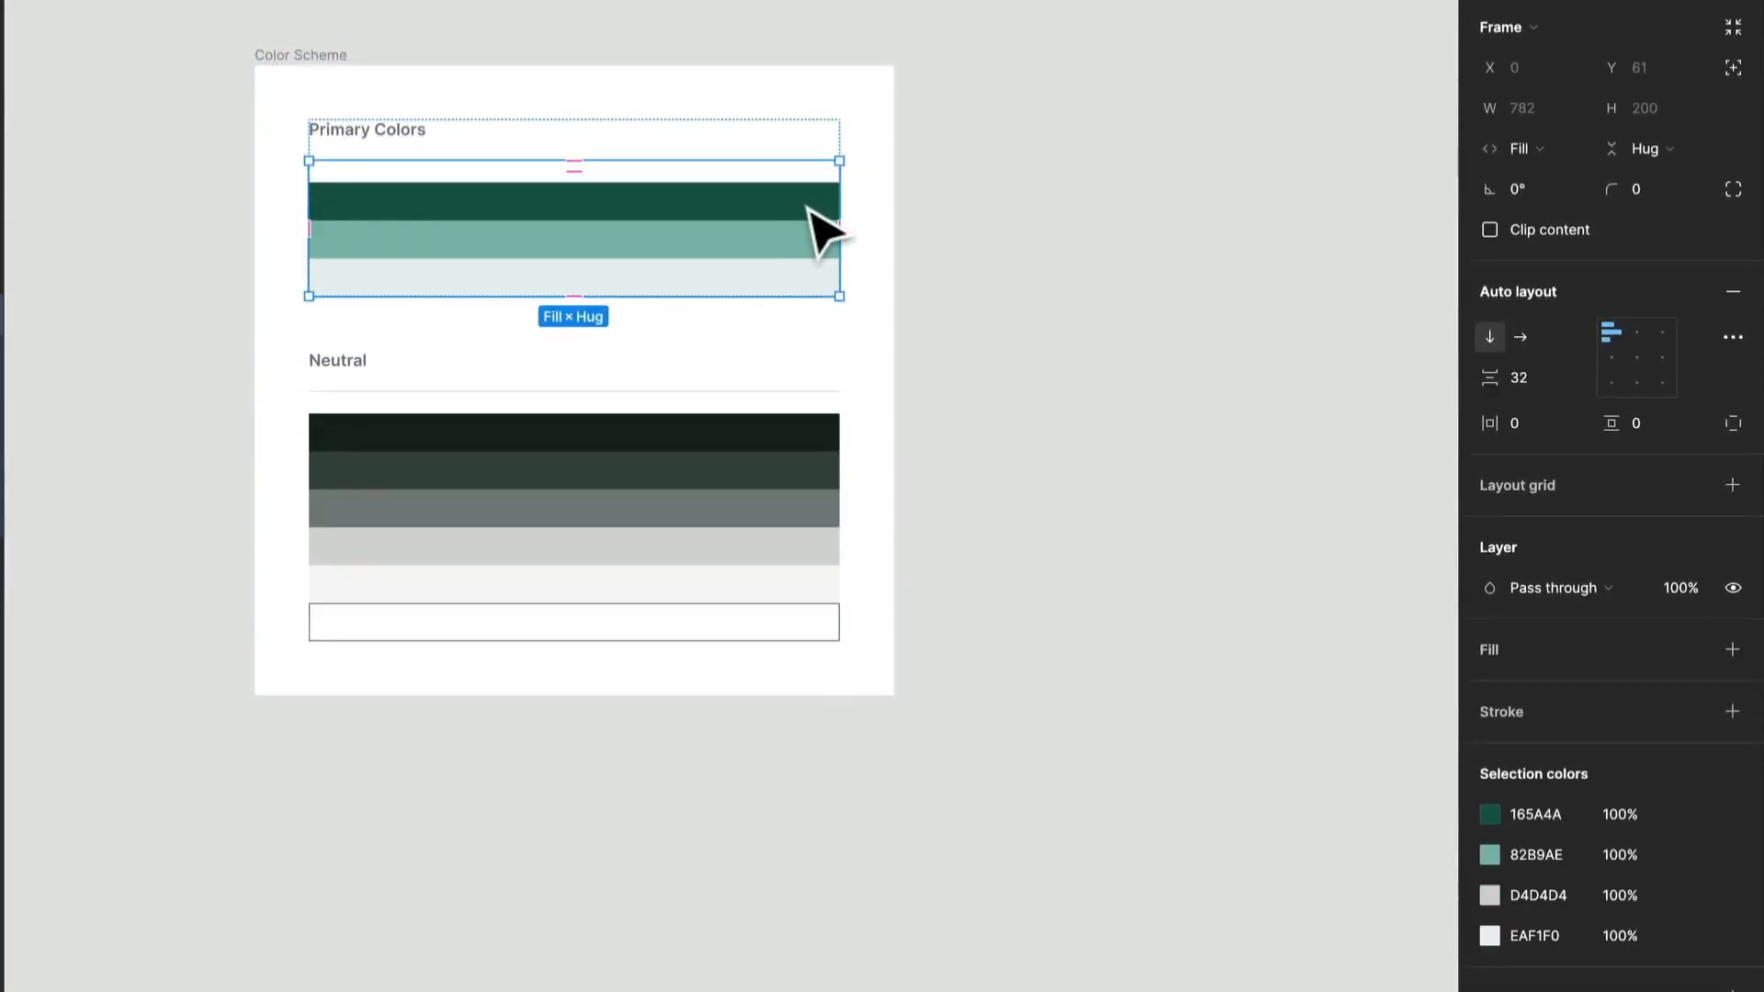
double_click(809, 211)
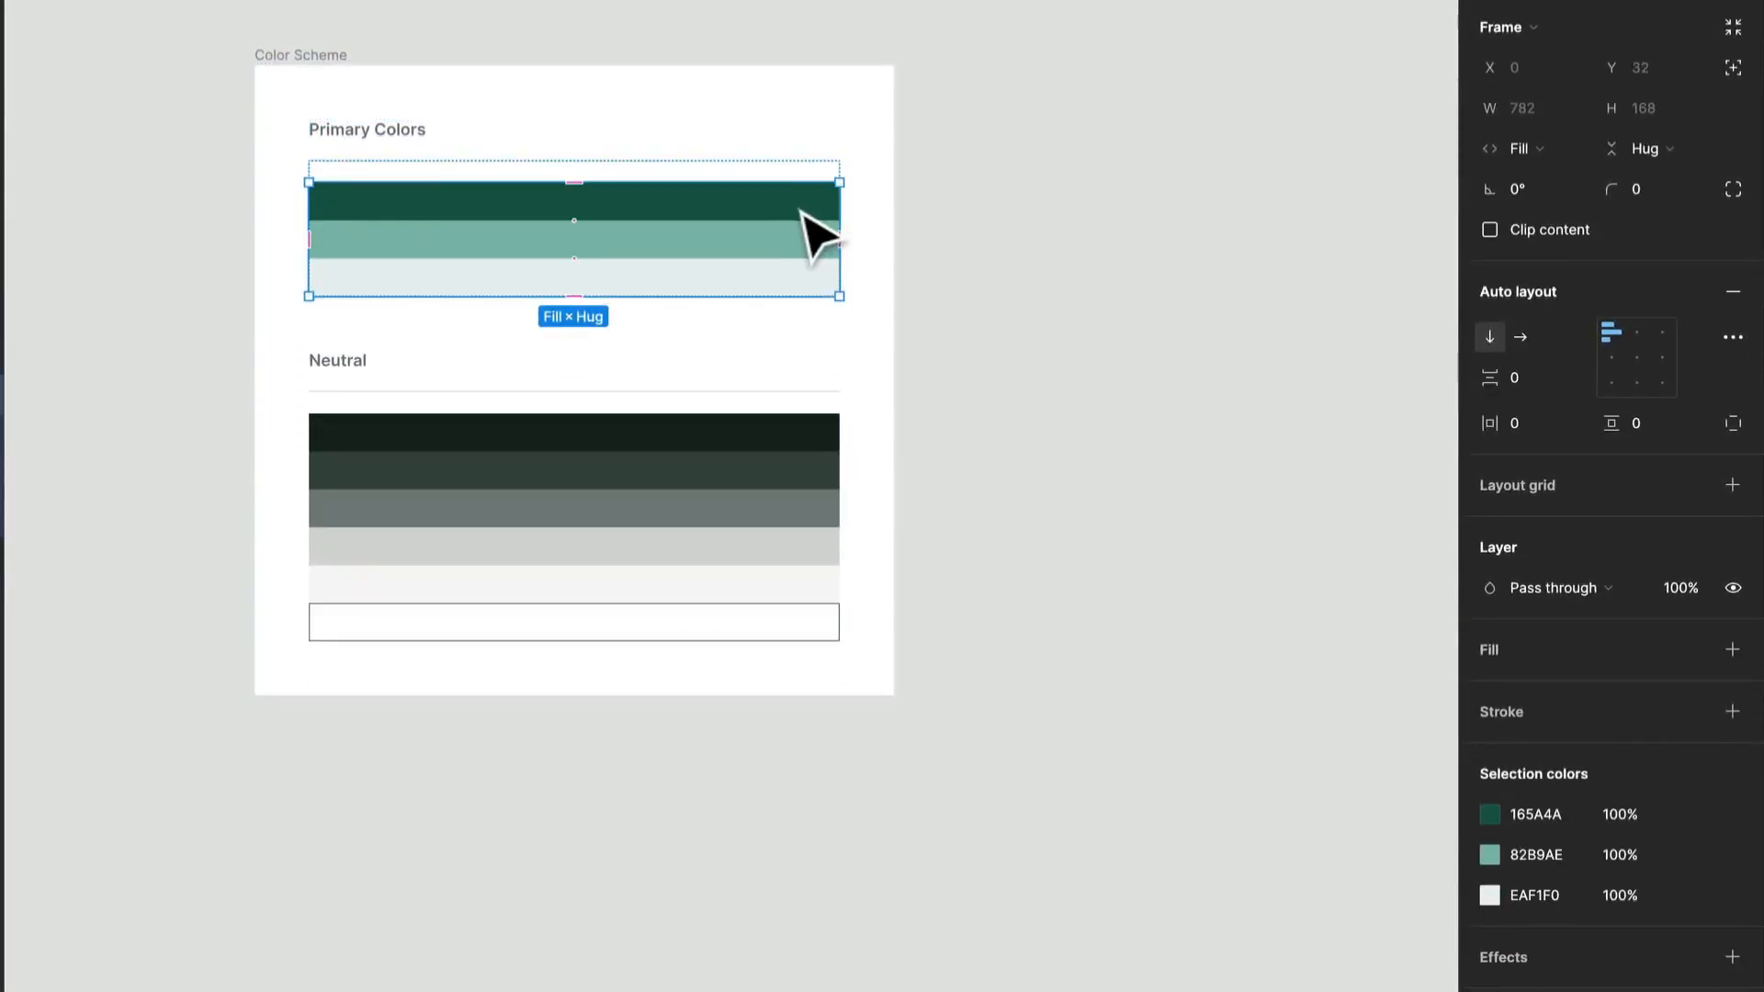
double_click(800, 210)
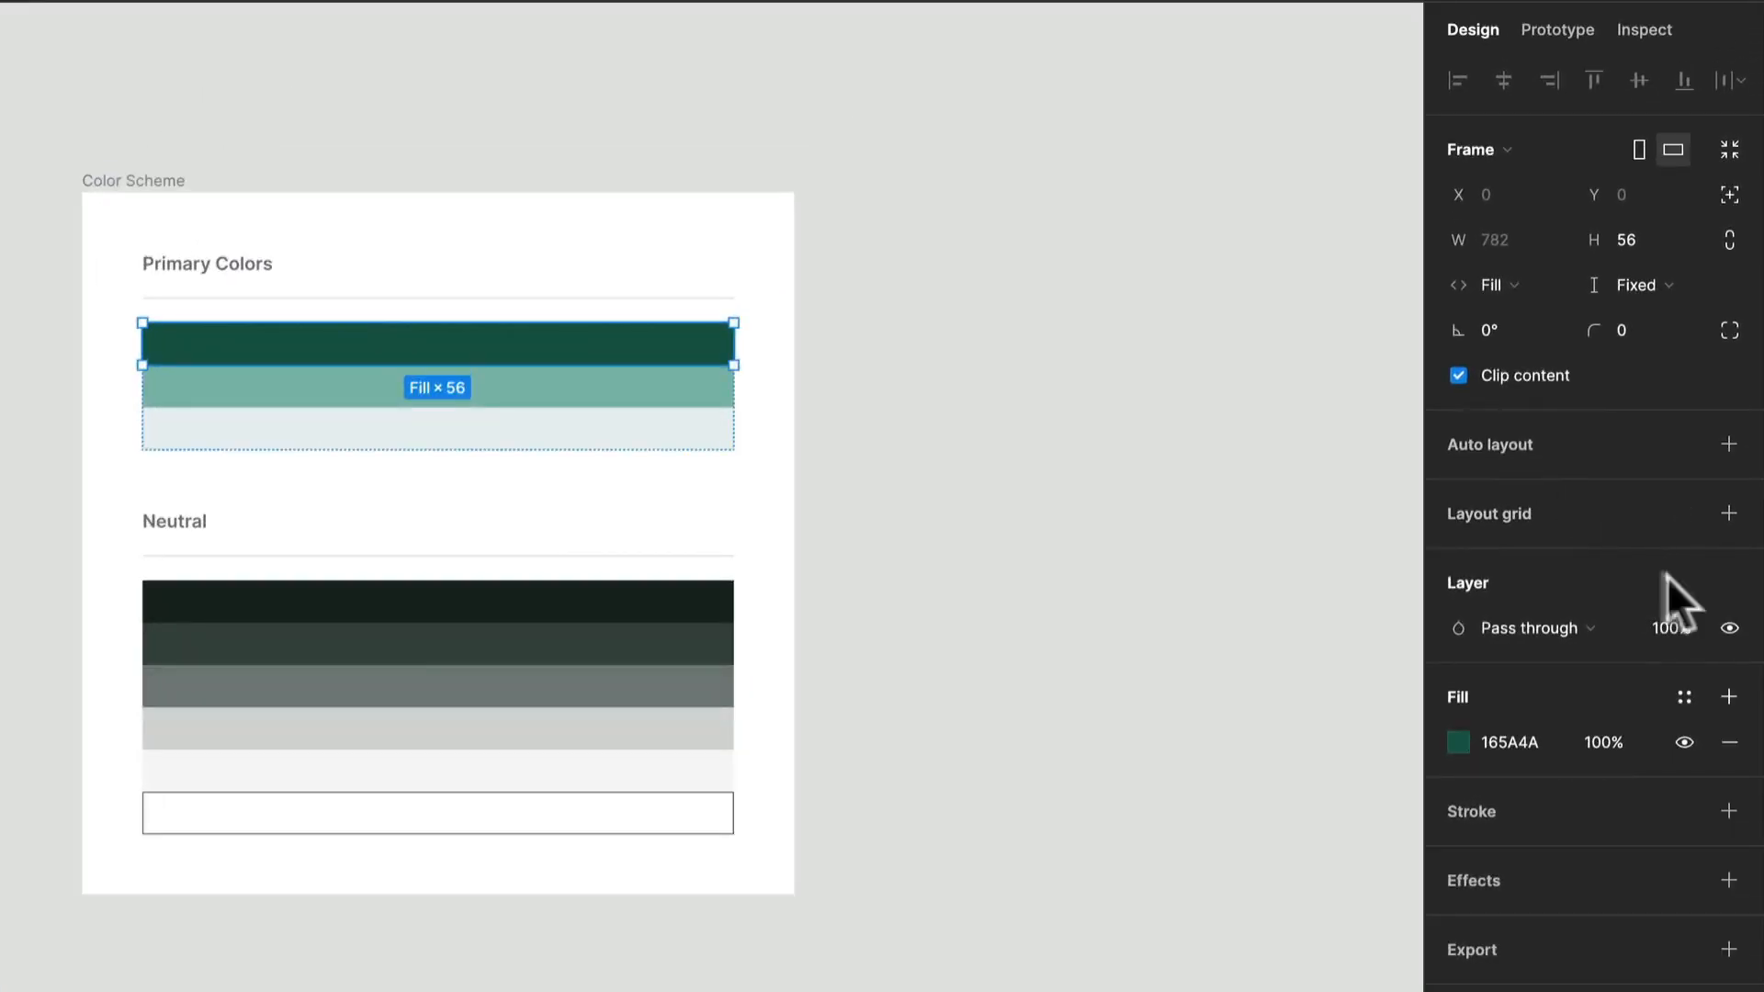
left_click(1685, 700)
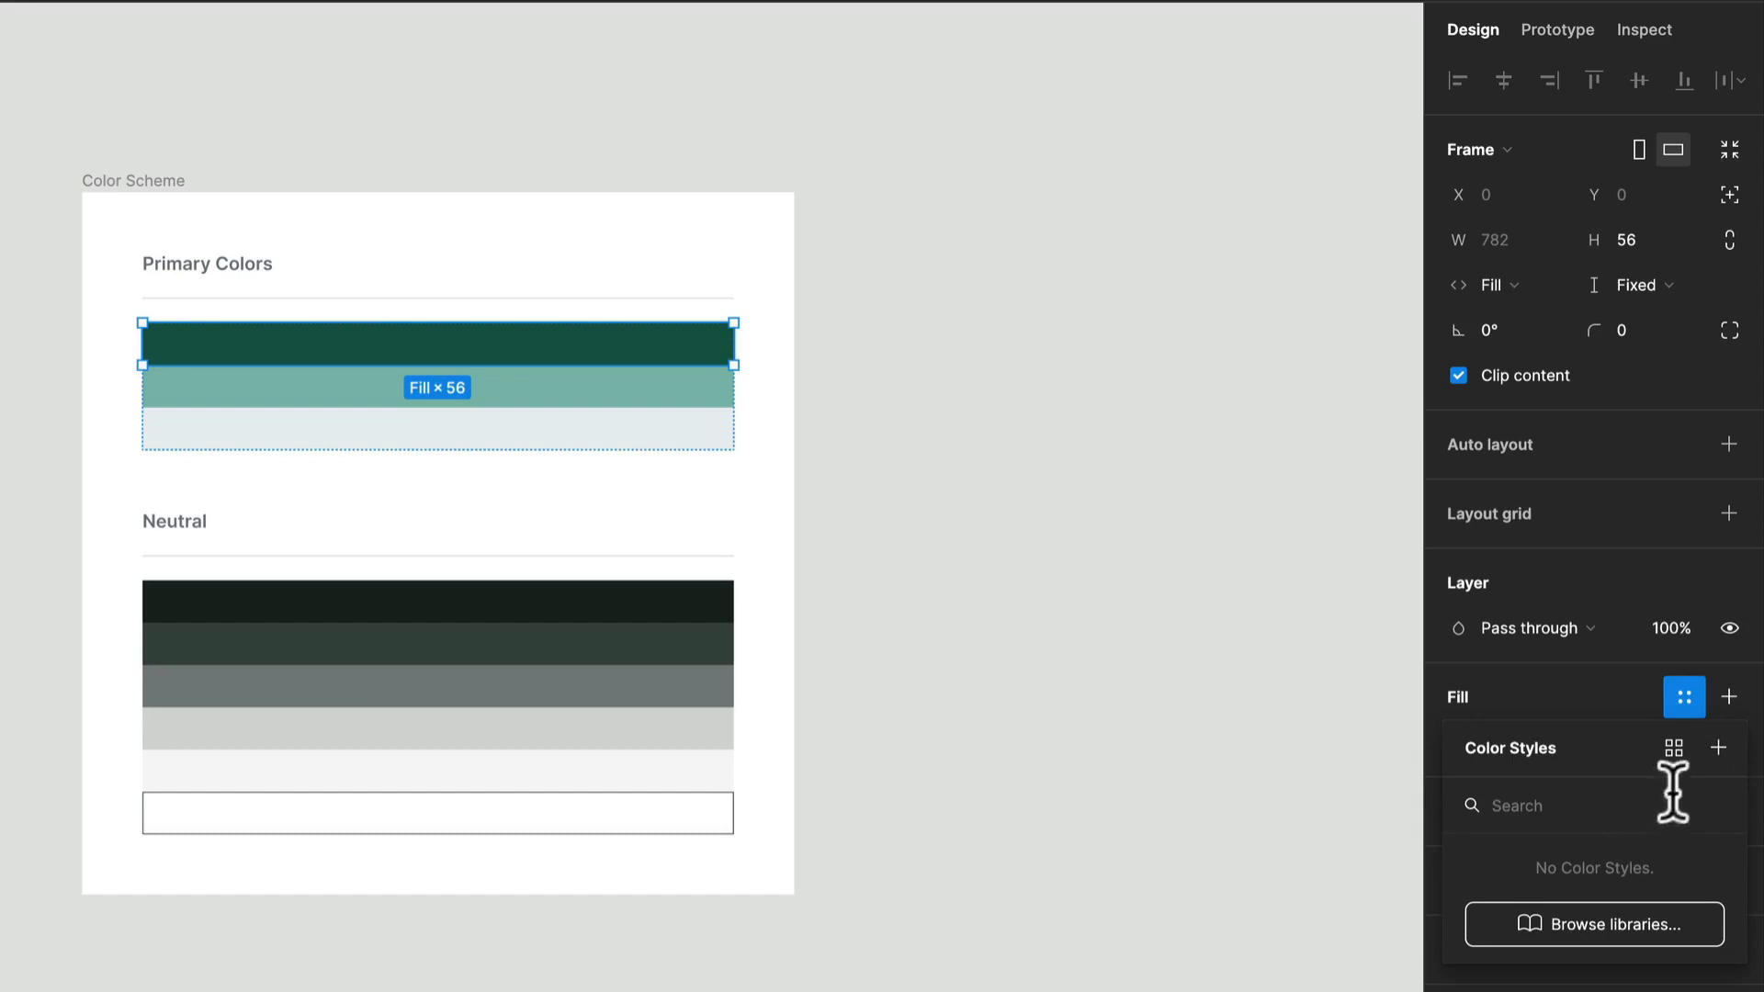
left_click(1716, 749)
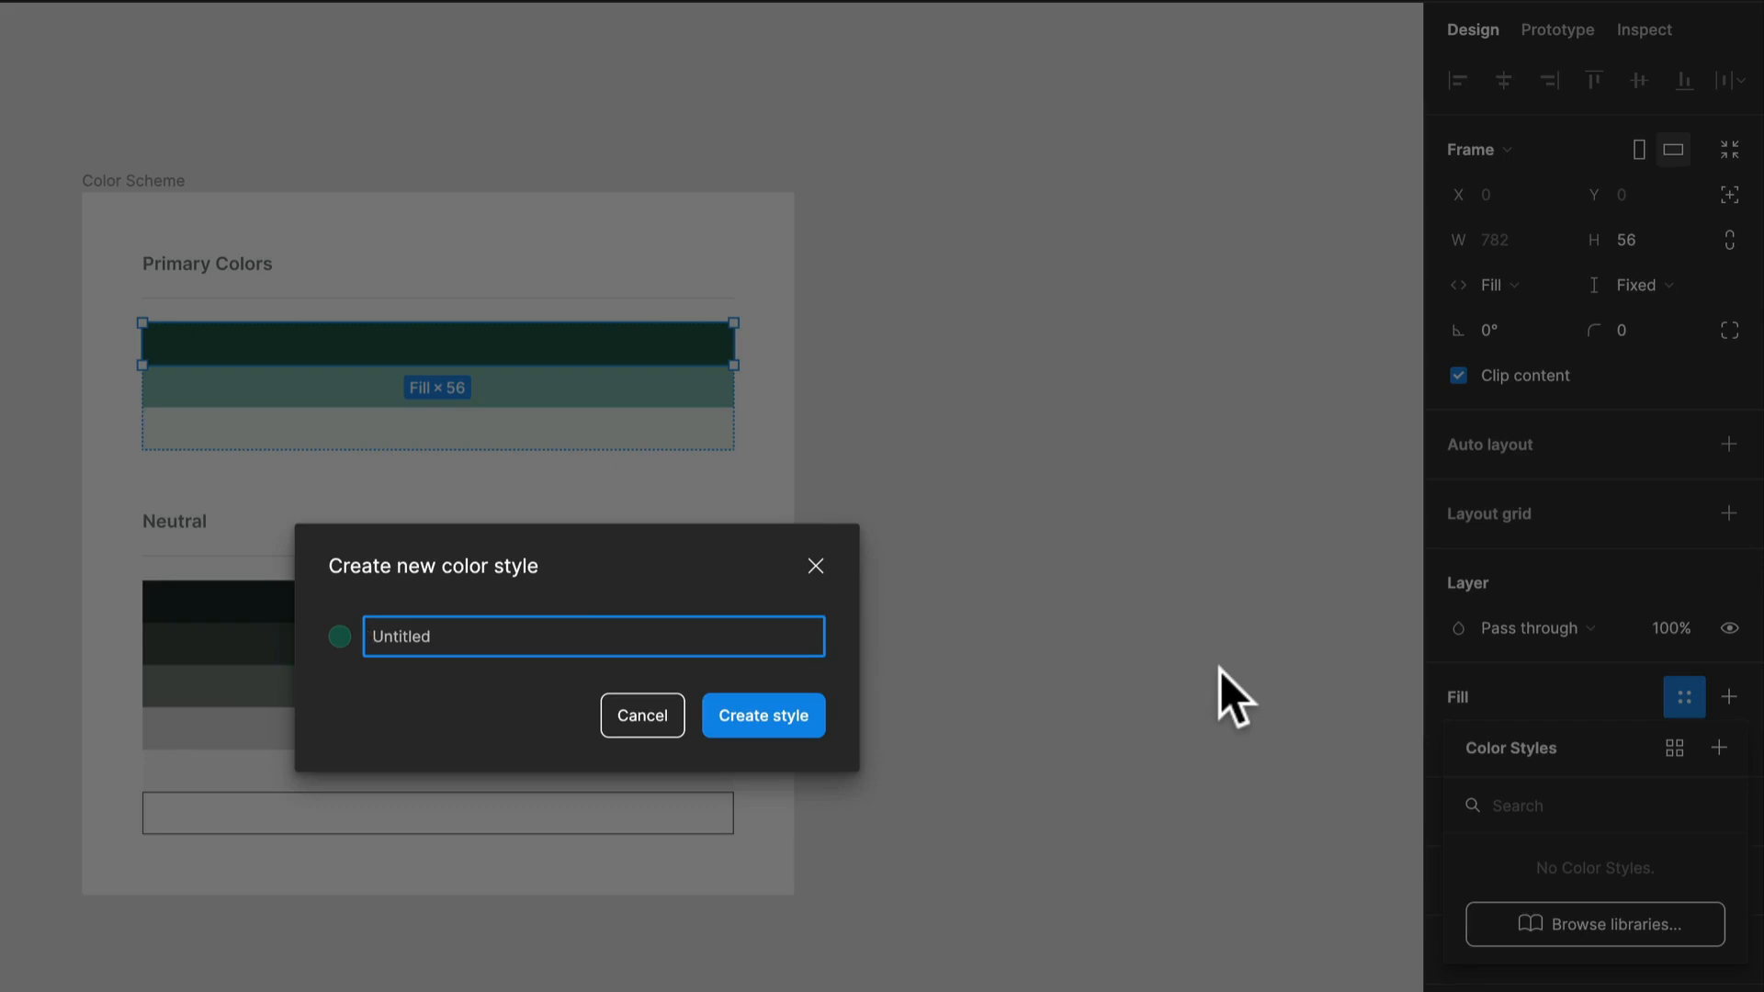
type("p")
key("BackSpace")
type("500")
key("Return")
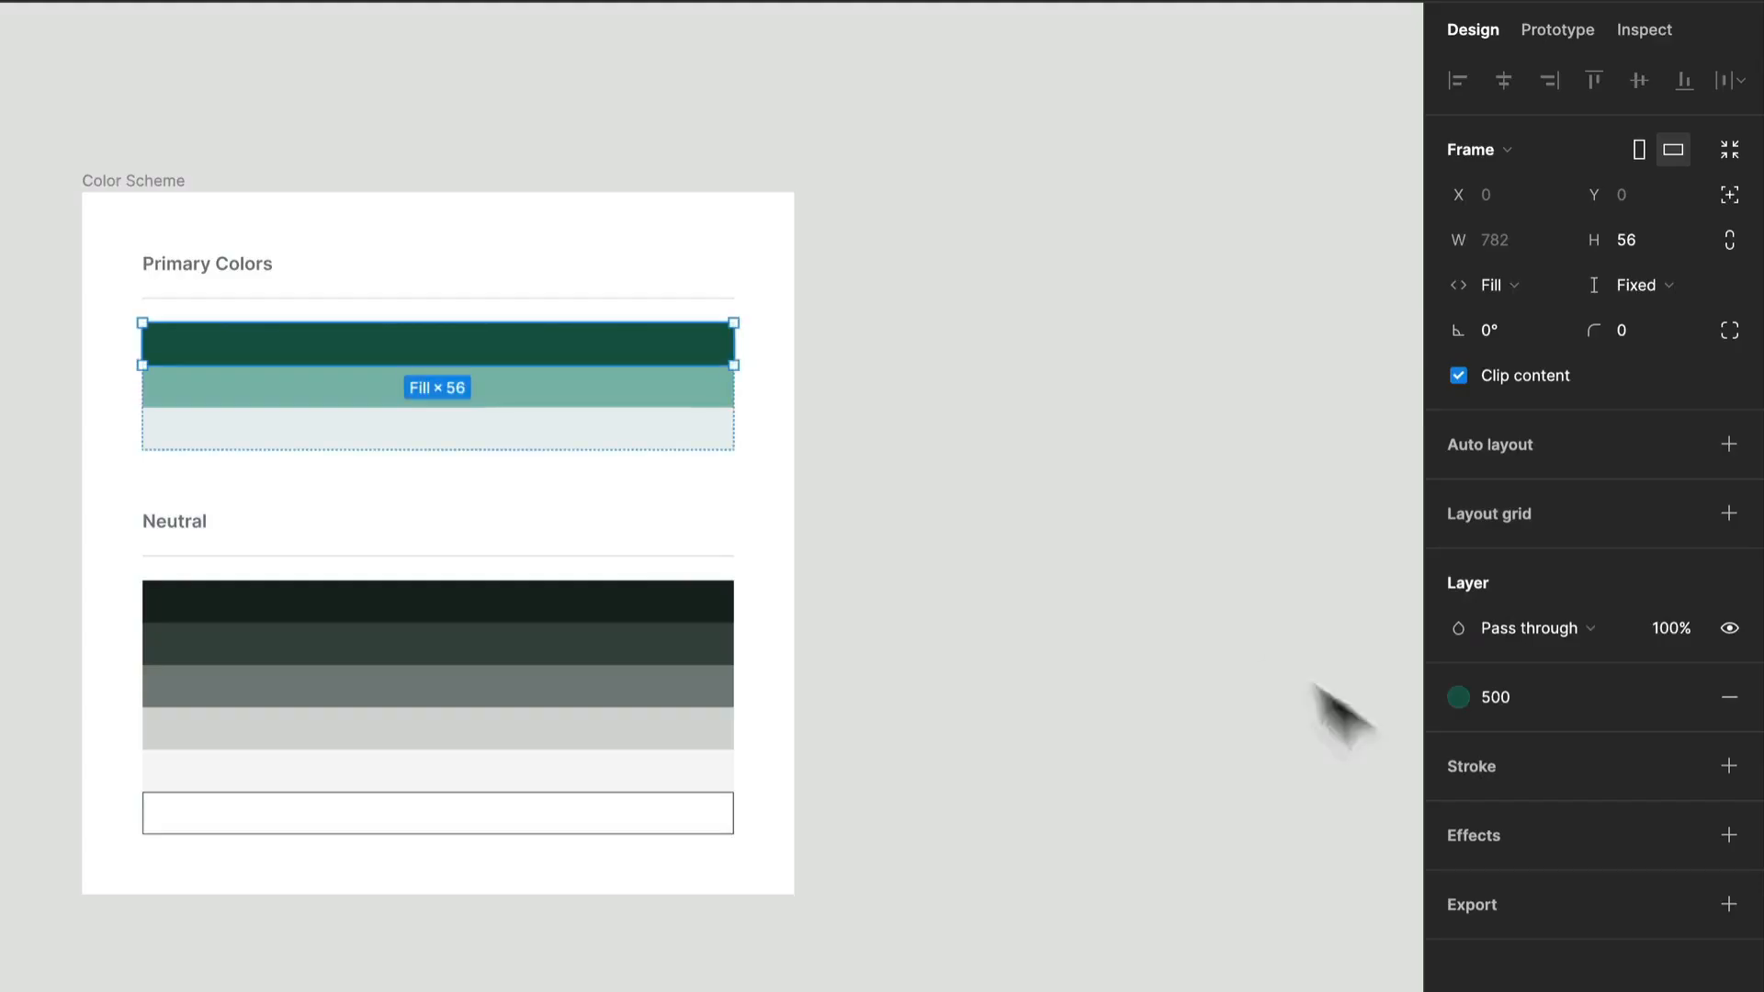
Create a color style named 300 from the fill of the middle green swatch under Primary Colors.
left_click(718, 395)
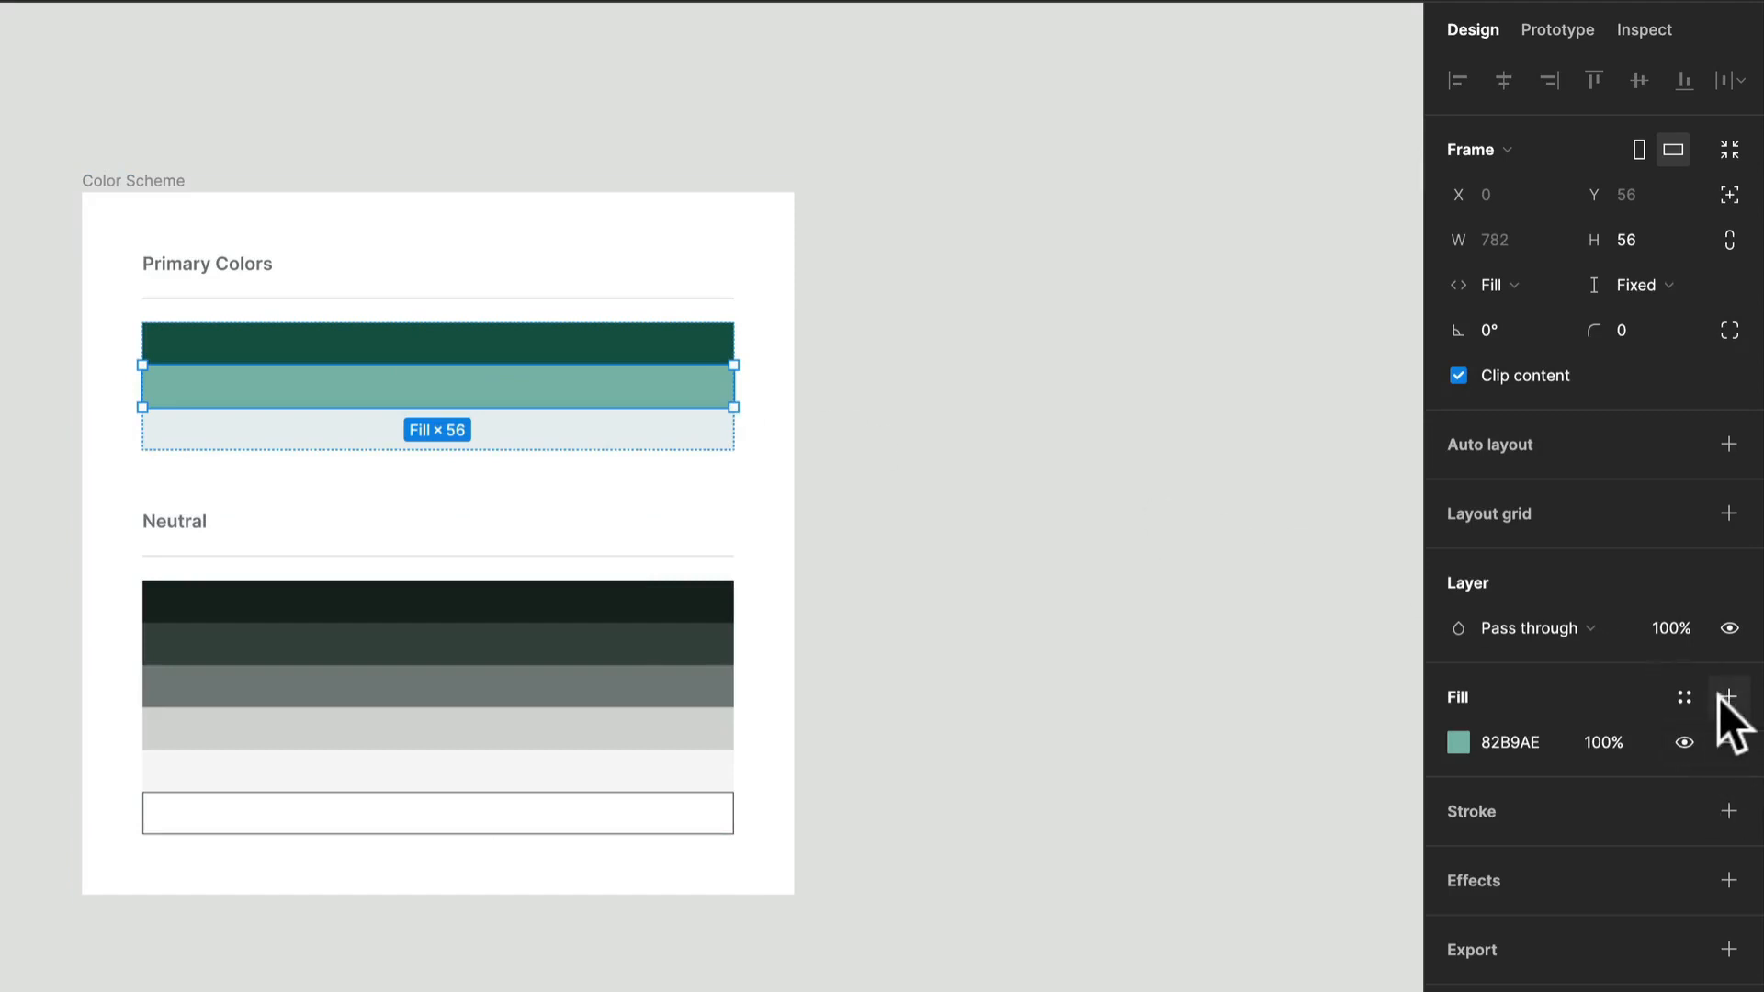
left_click(1682, 698)
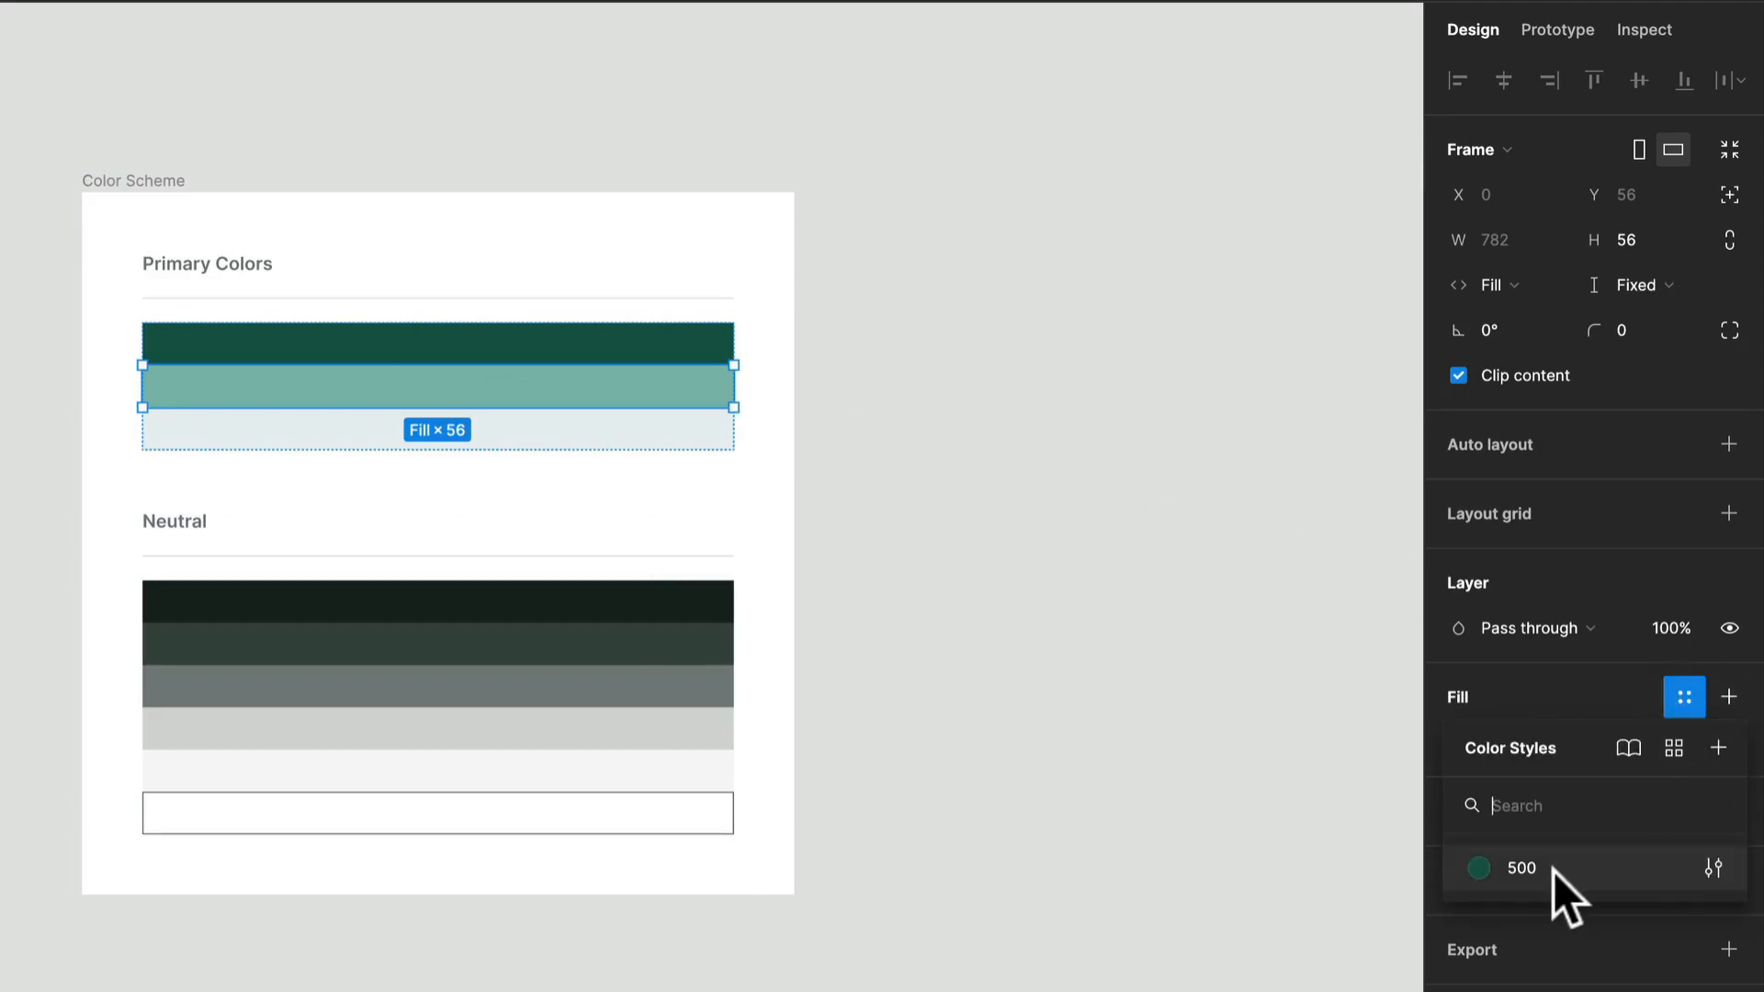
left_click(1714, 748)
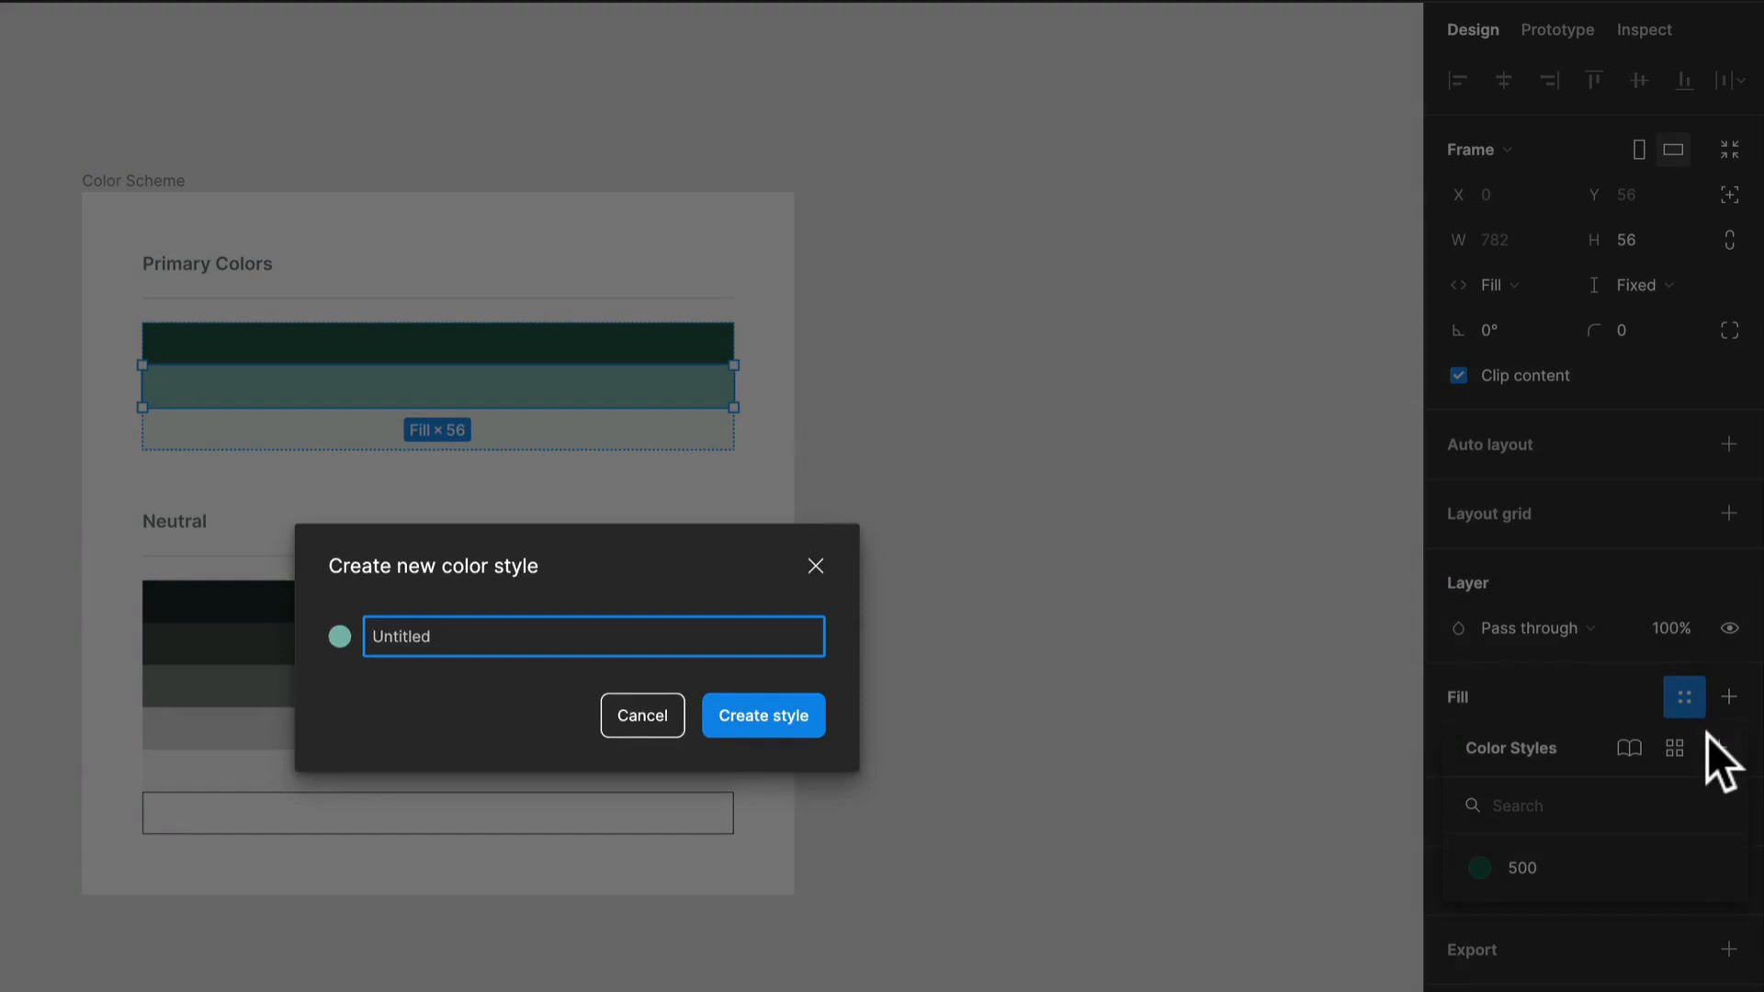
type("300")
key("Return")
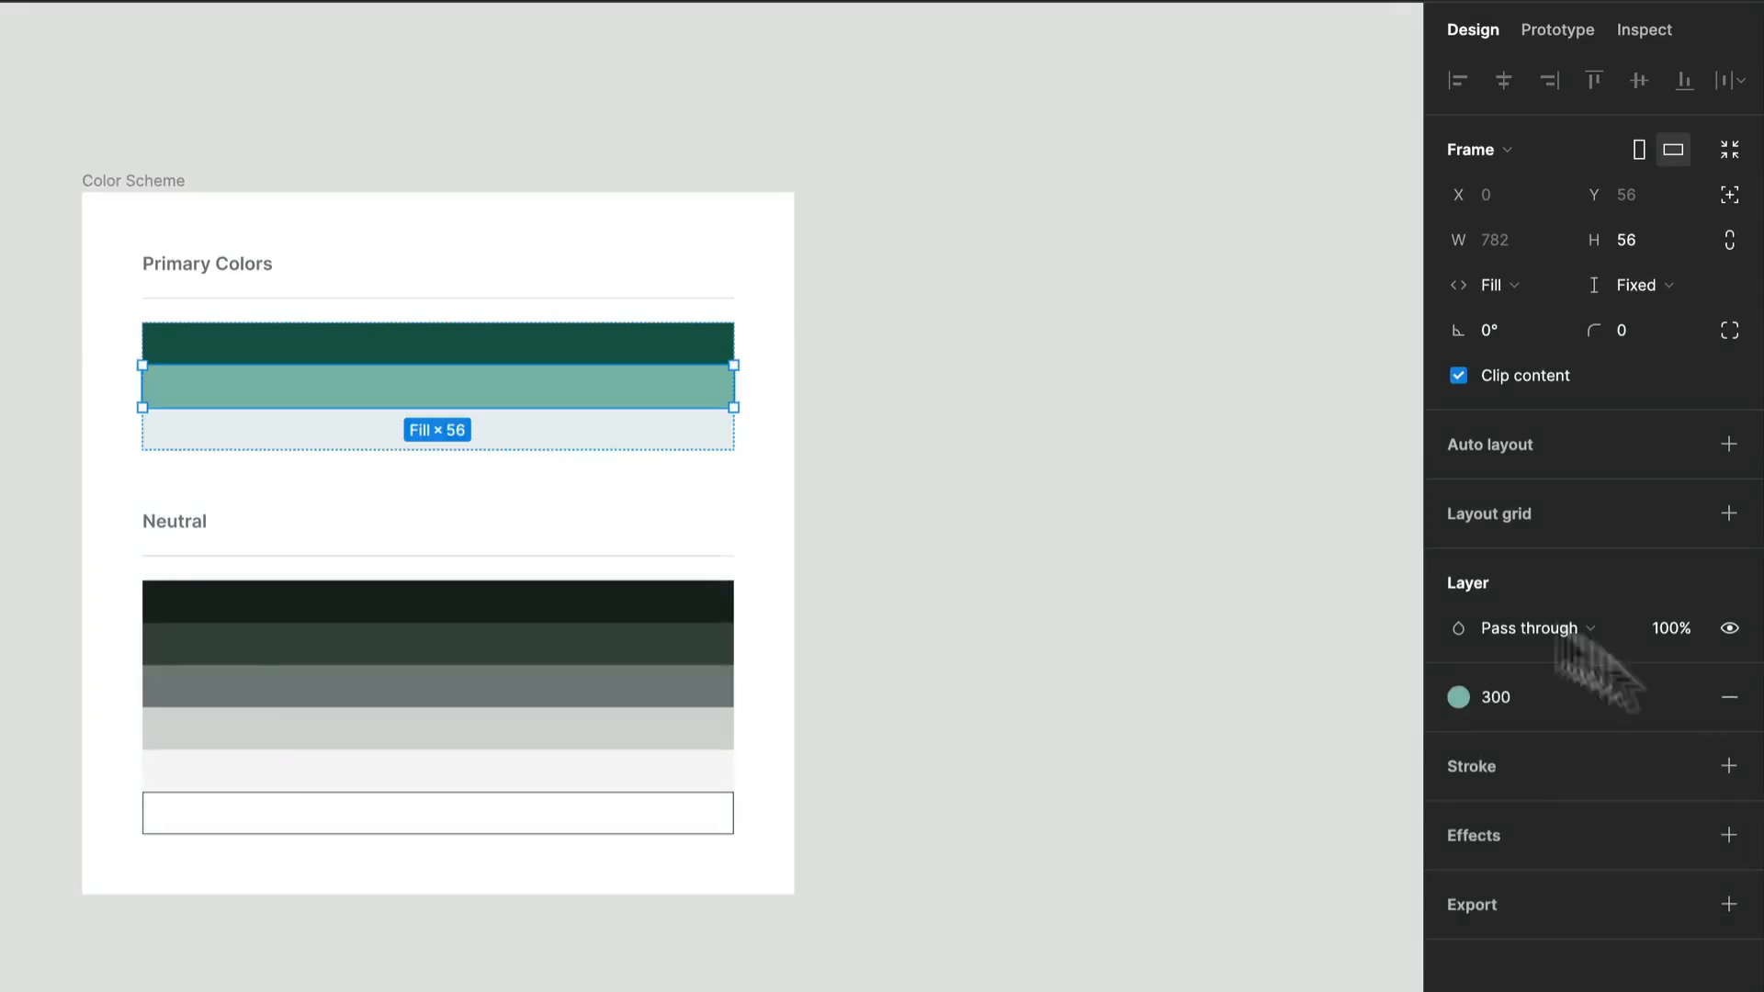
Create a color style named 100 from the fill of the lightest swatch under Primary Colors.
left_click(607, 434)
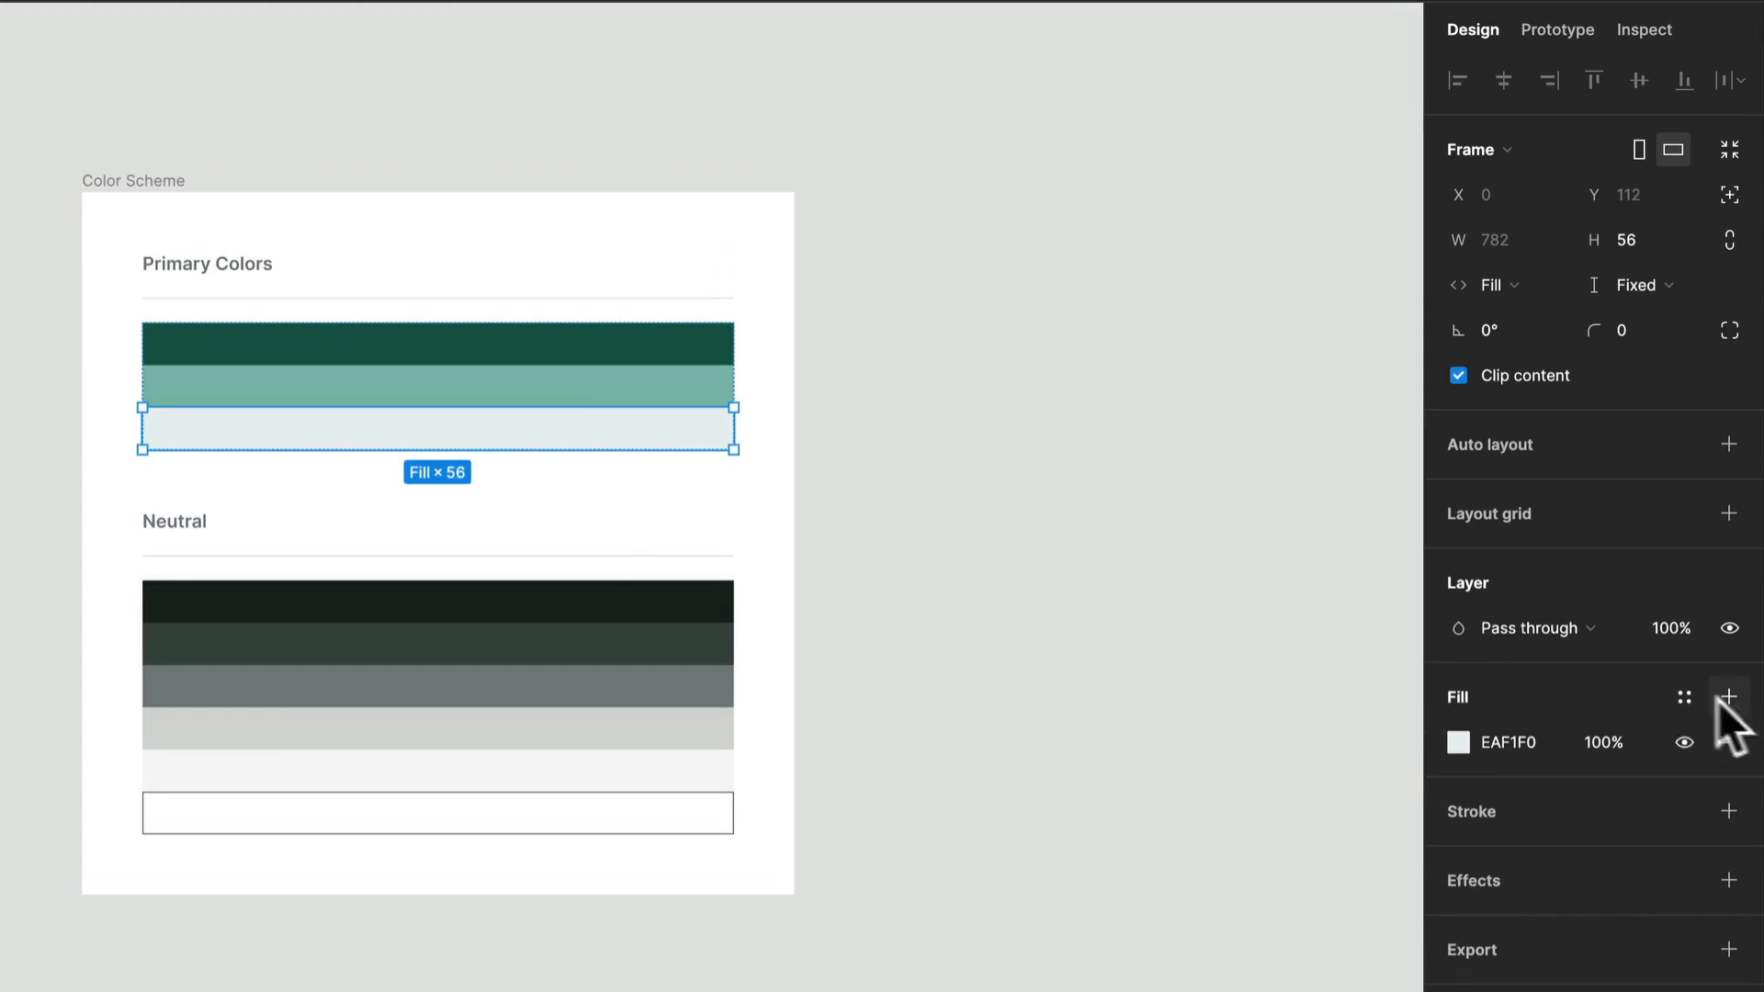
left_click(1687, 697)
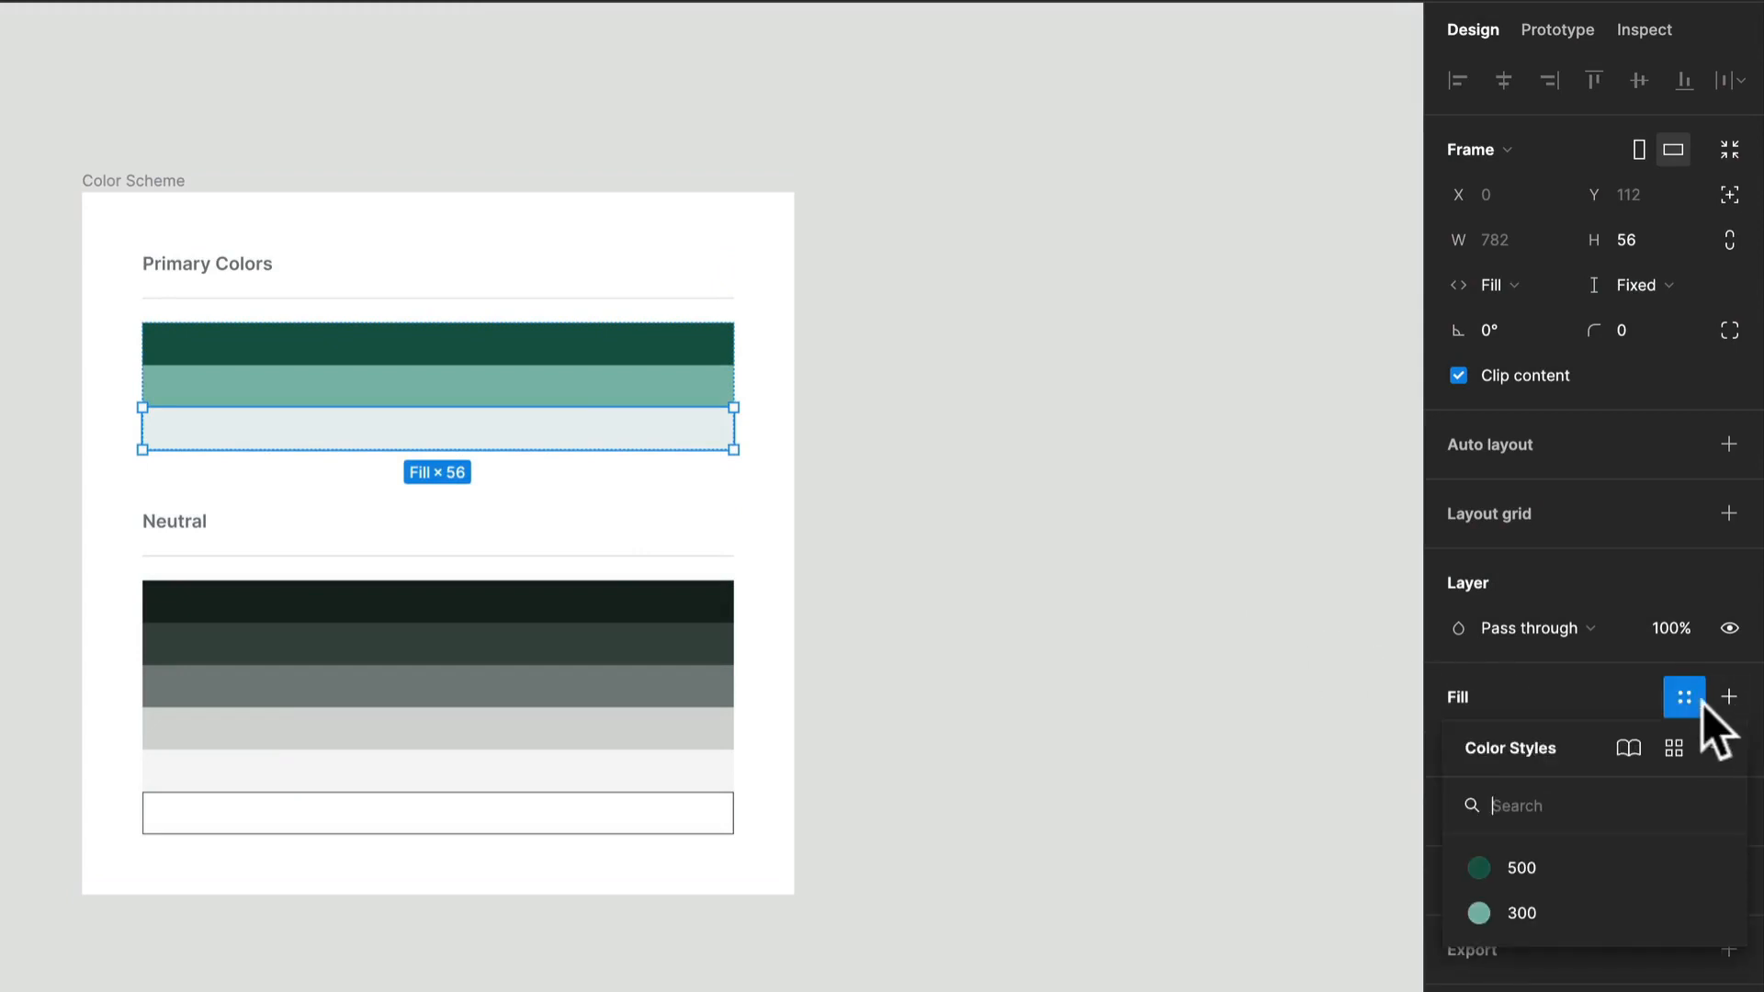
left_click(1719, 748)
type("100")
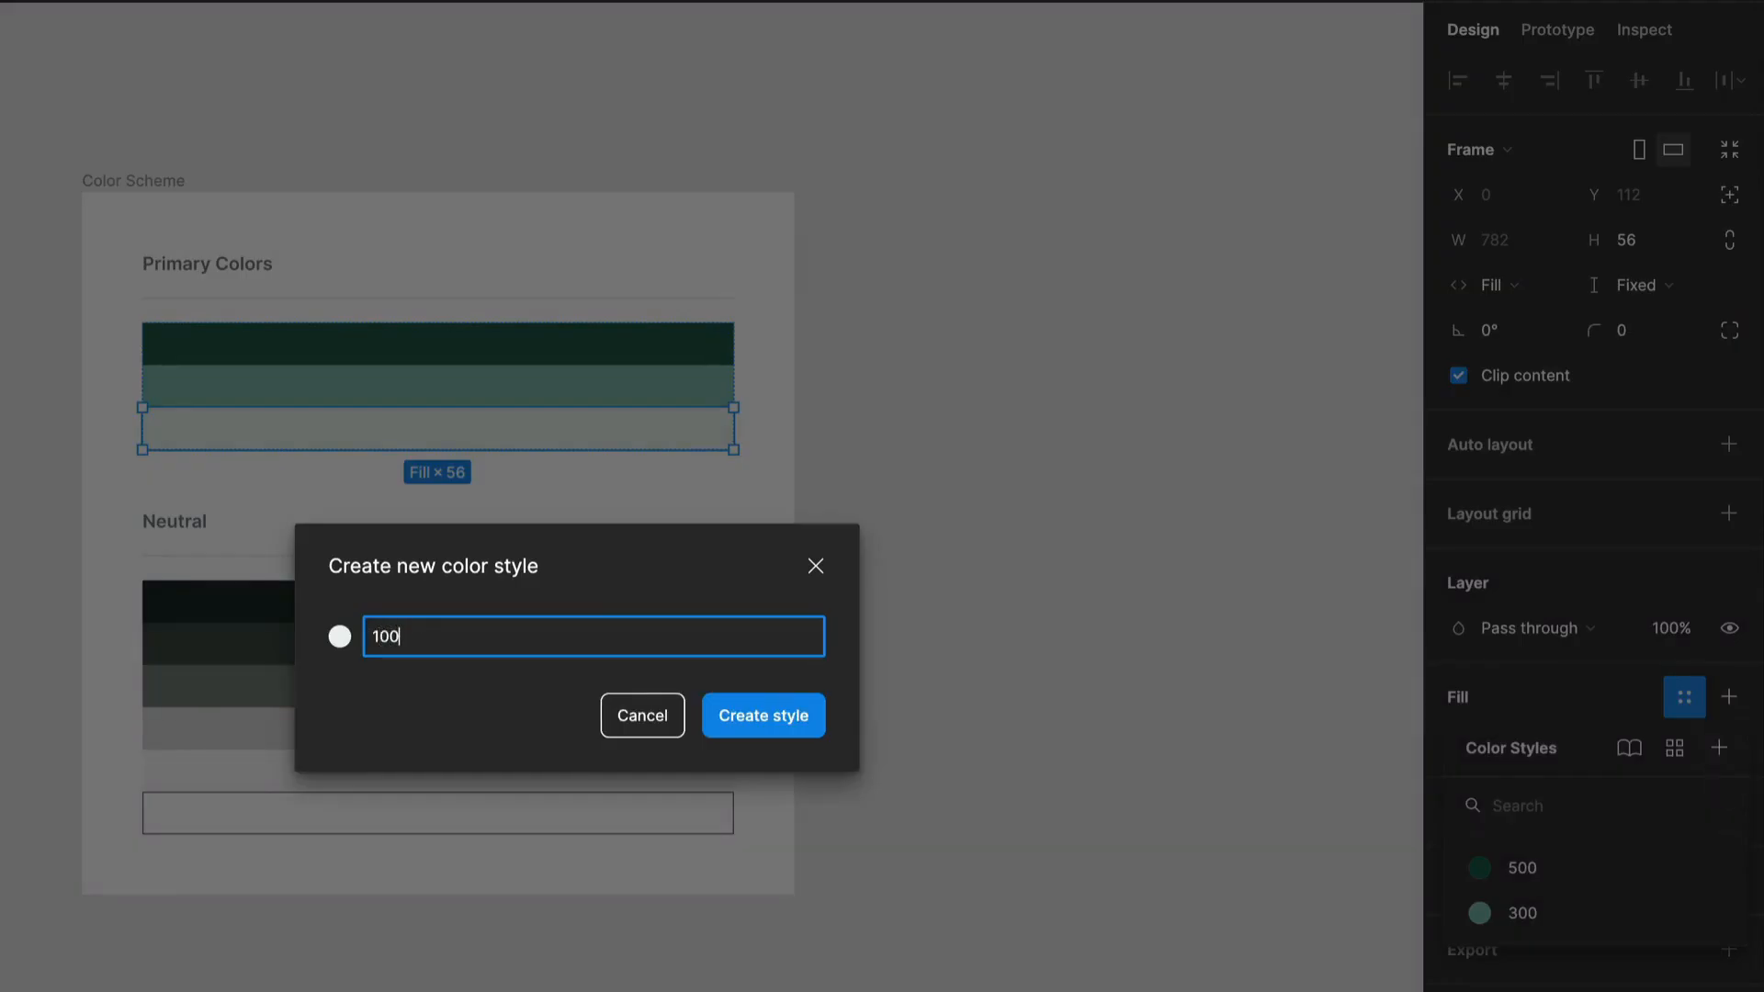
key("Return")
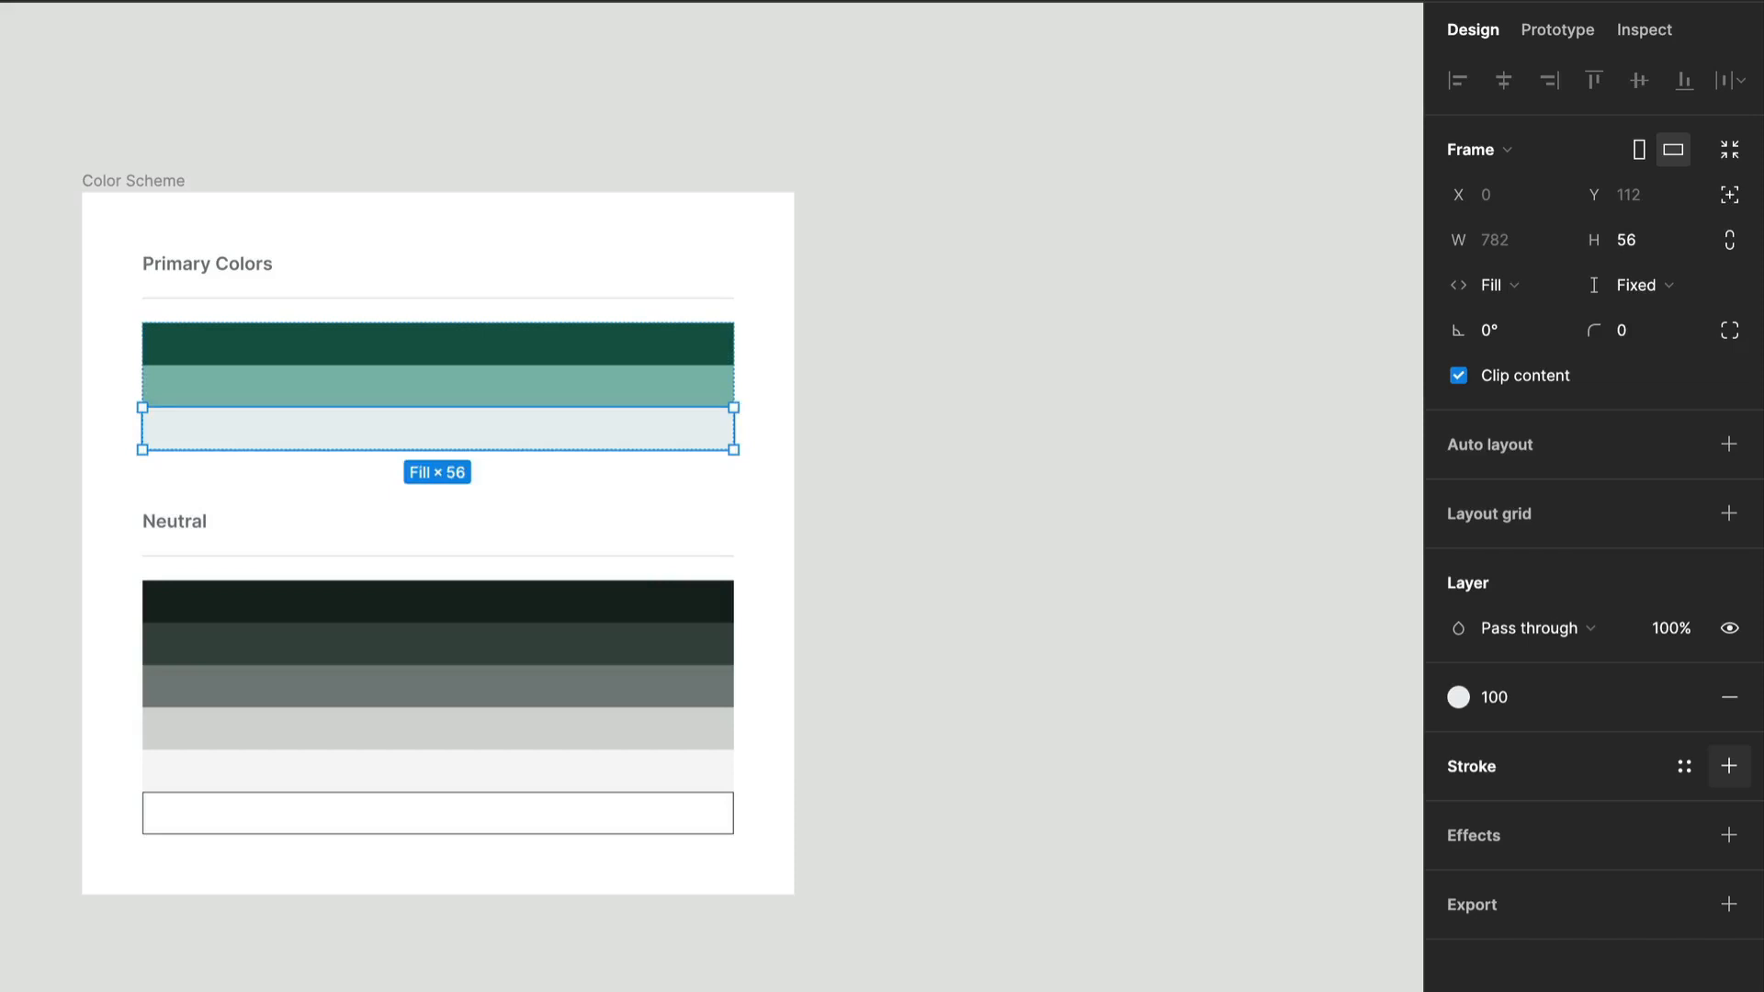
Try recoloring the 500 color style to 3E5852 and undo the color change.
left_click(1087, 630)
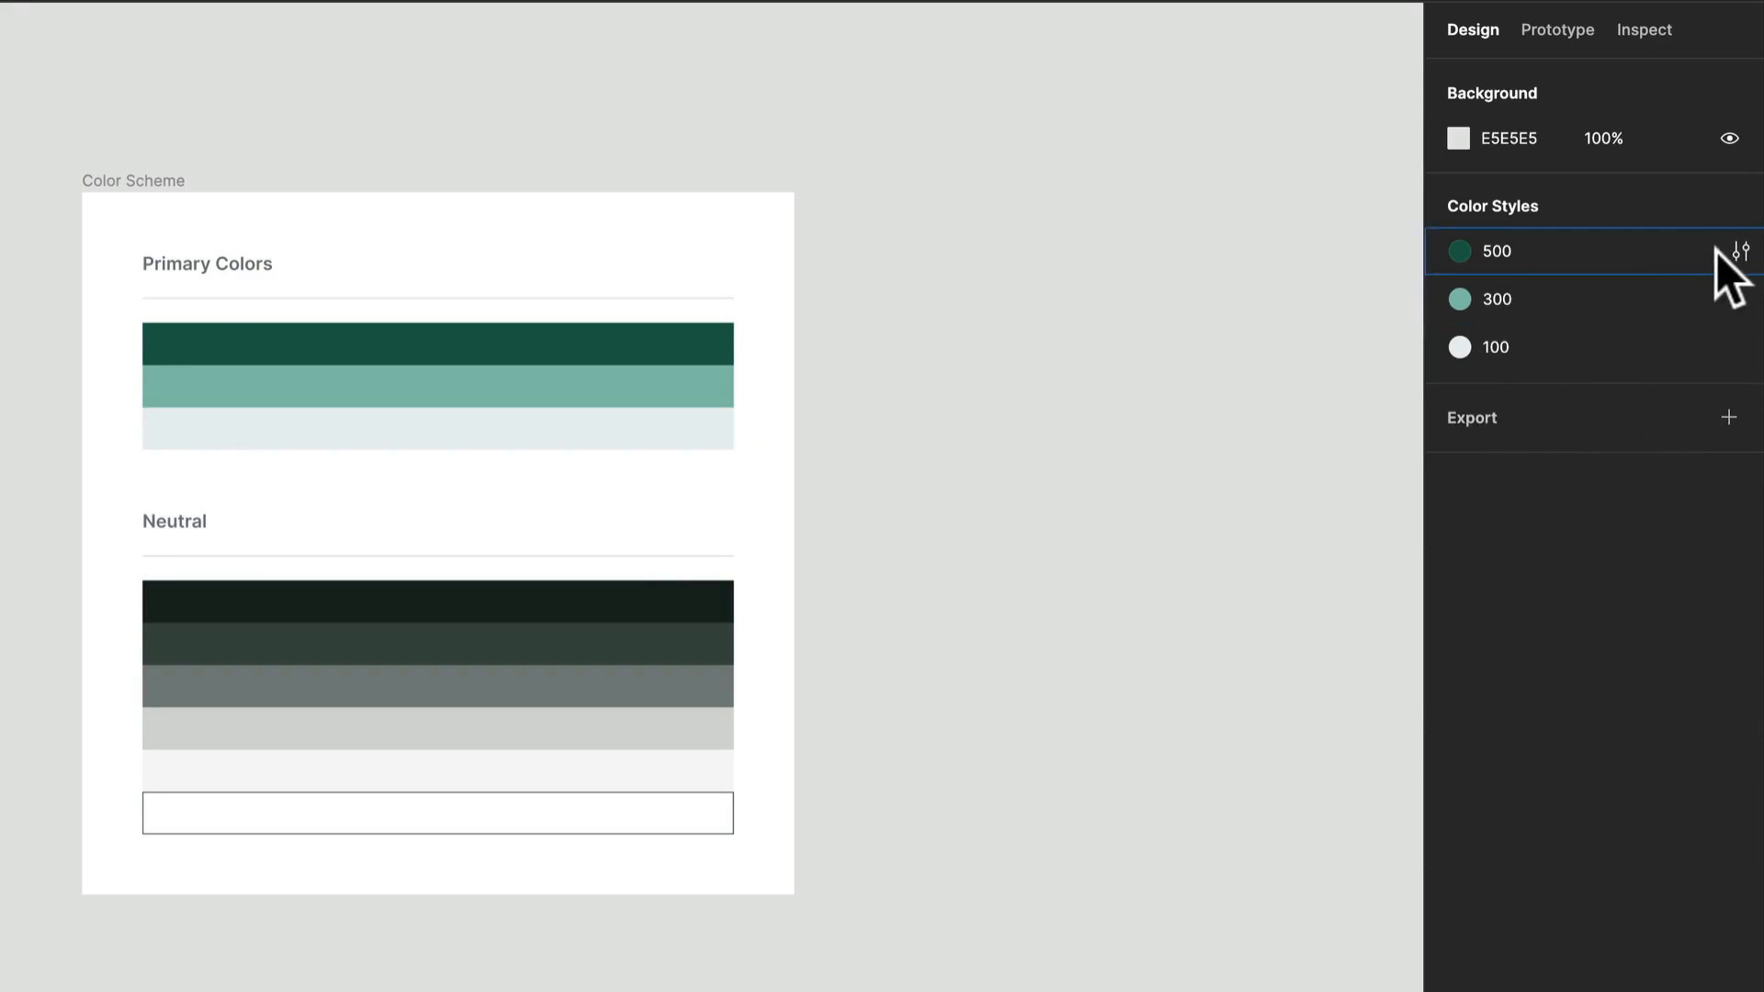
left_click(1556, 261)
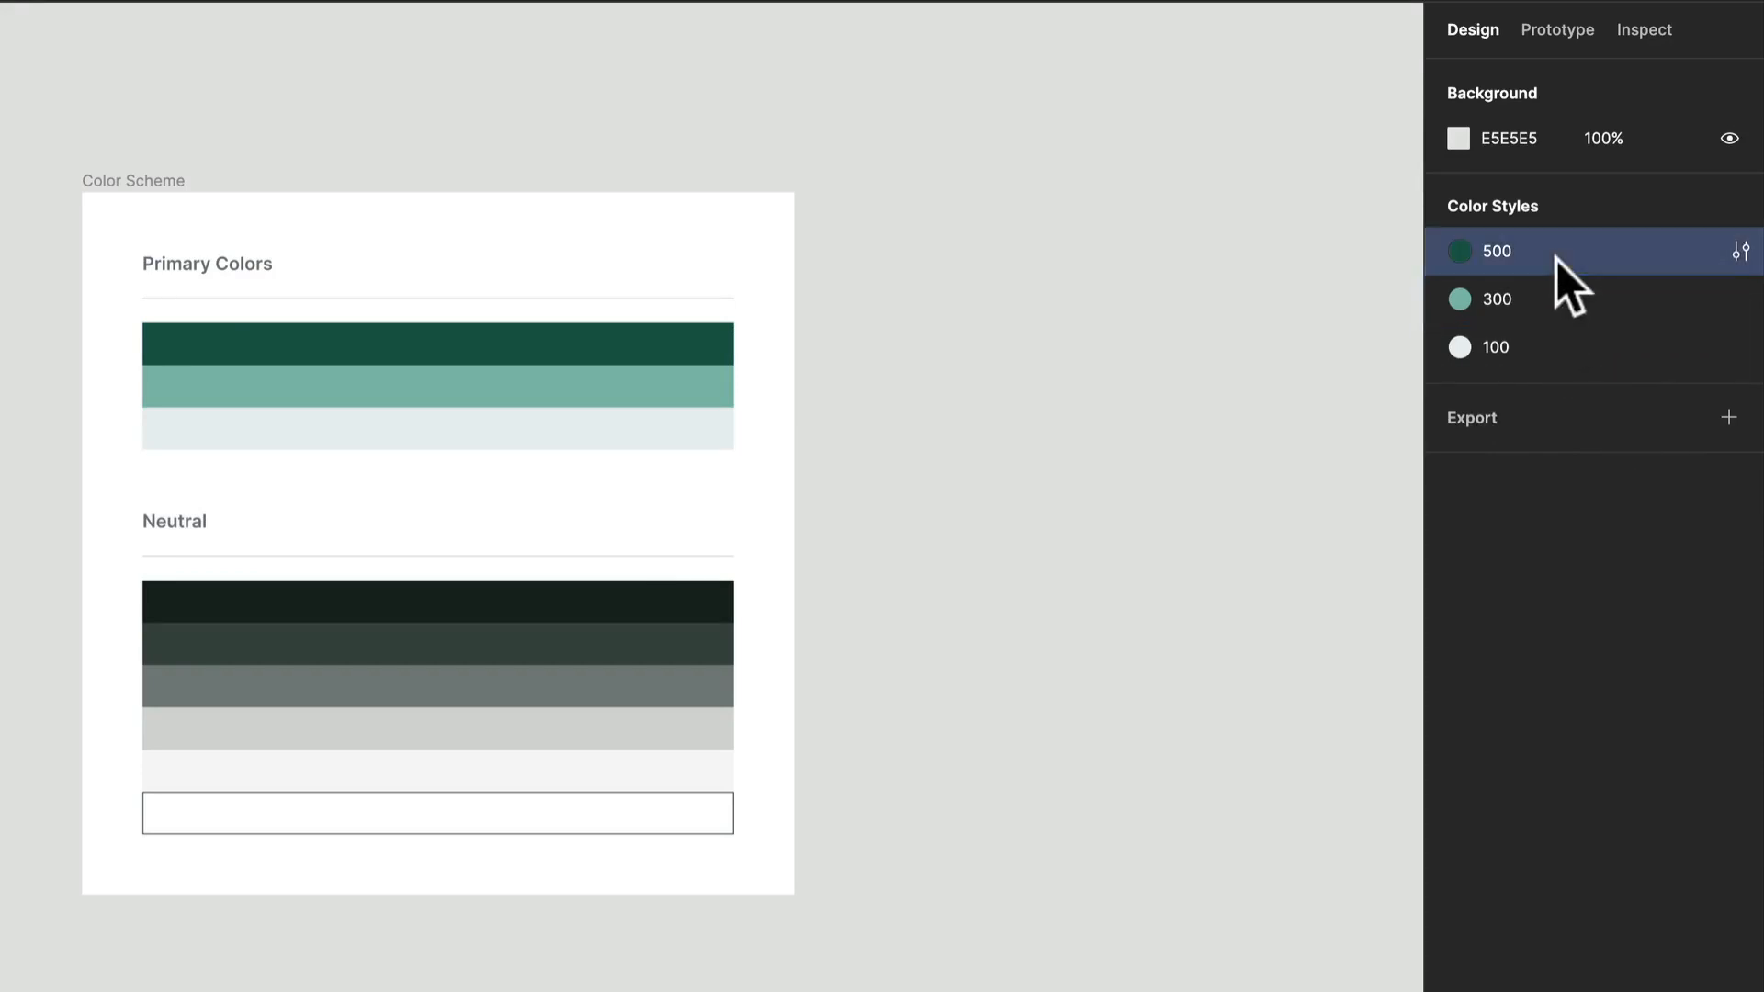
left_click(1742, 252)
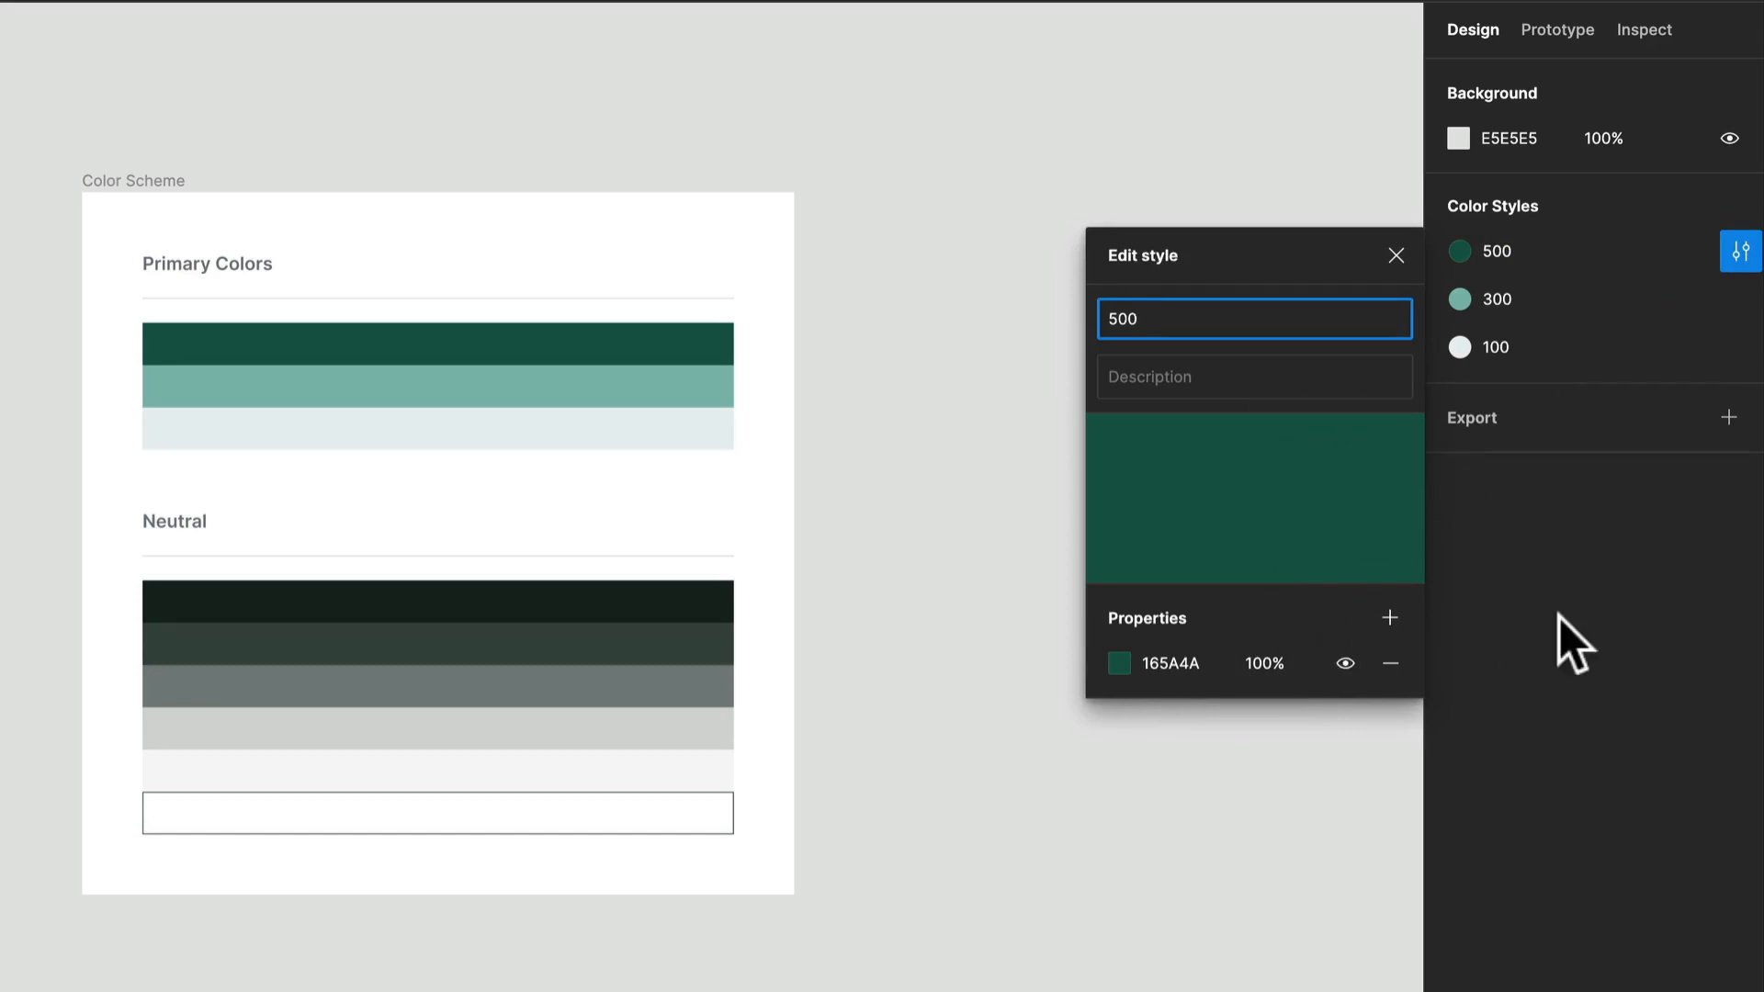
left_click(1120, 663)
left_click_drag(1016, 775, 763, 991)
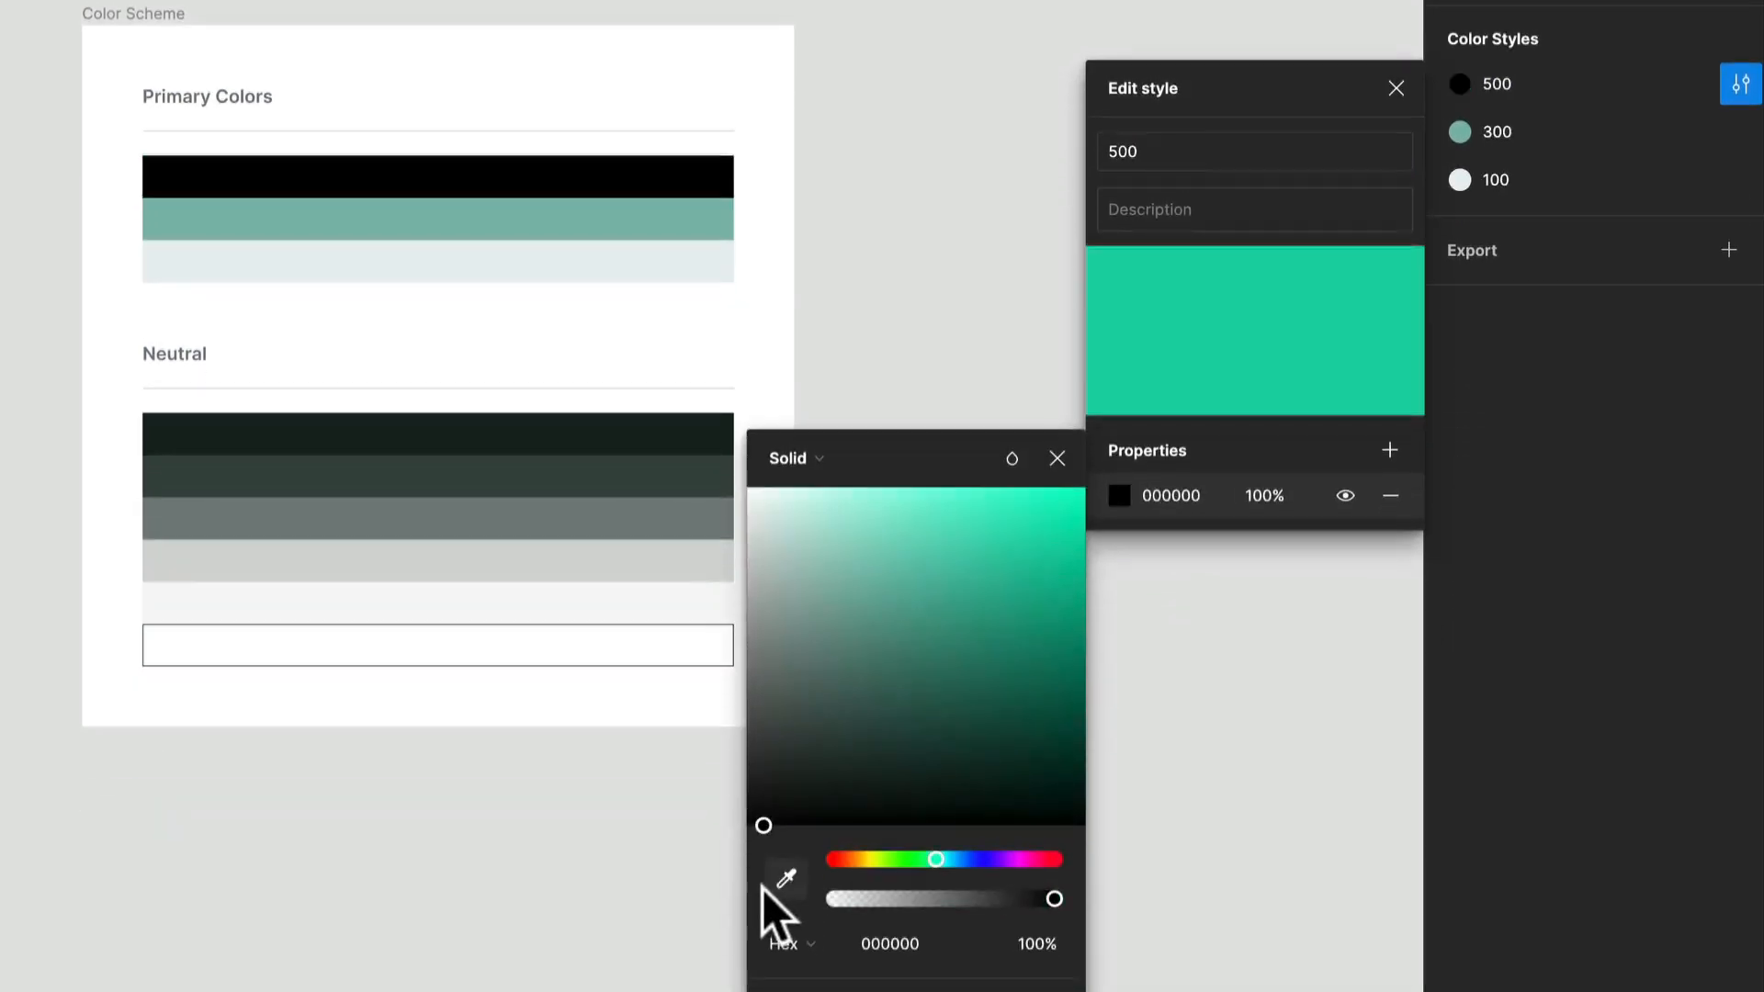
left_click_drag(763, 889, 848, 709)
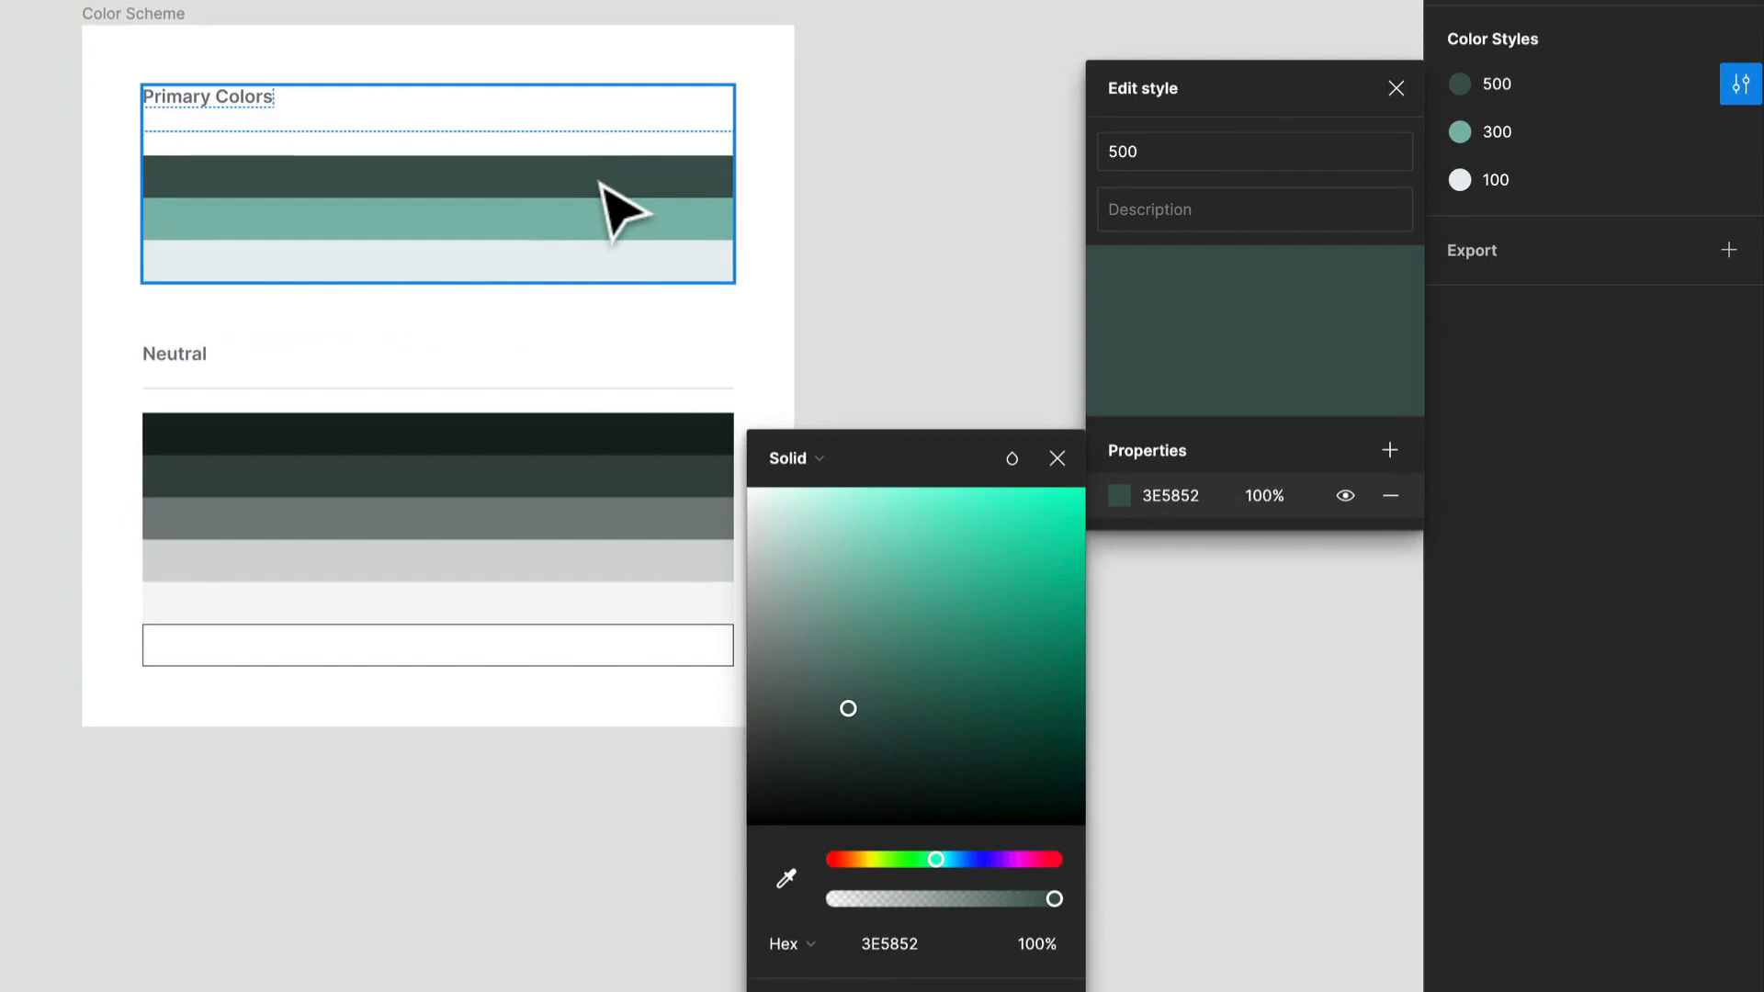
key("super+z")
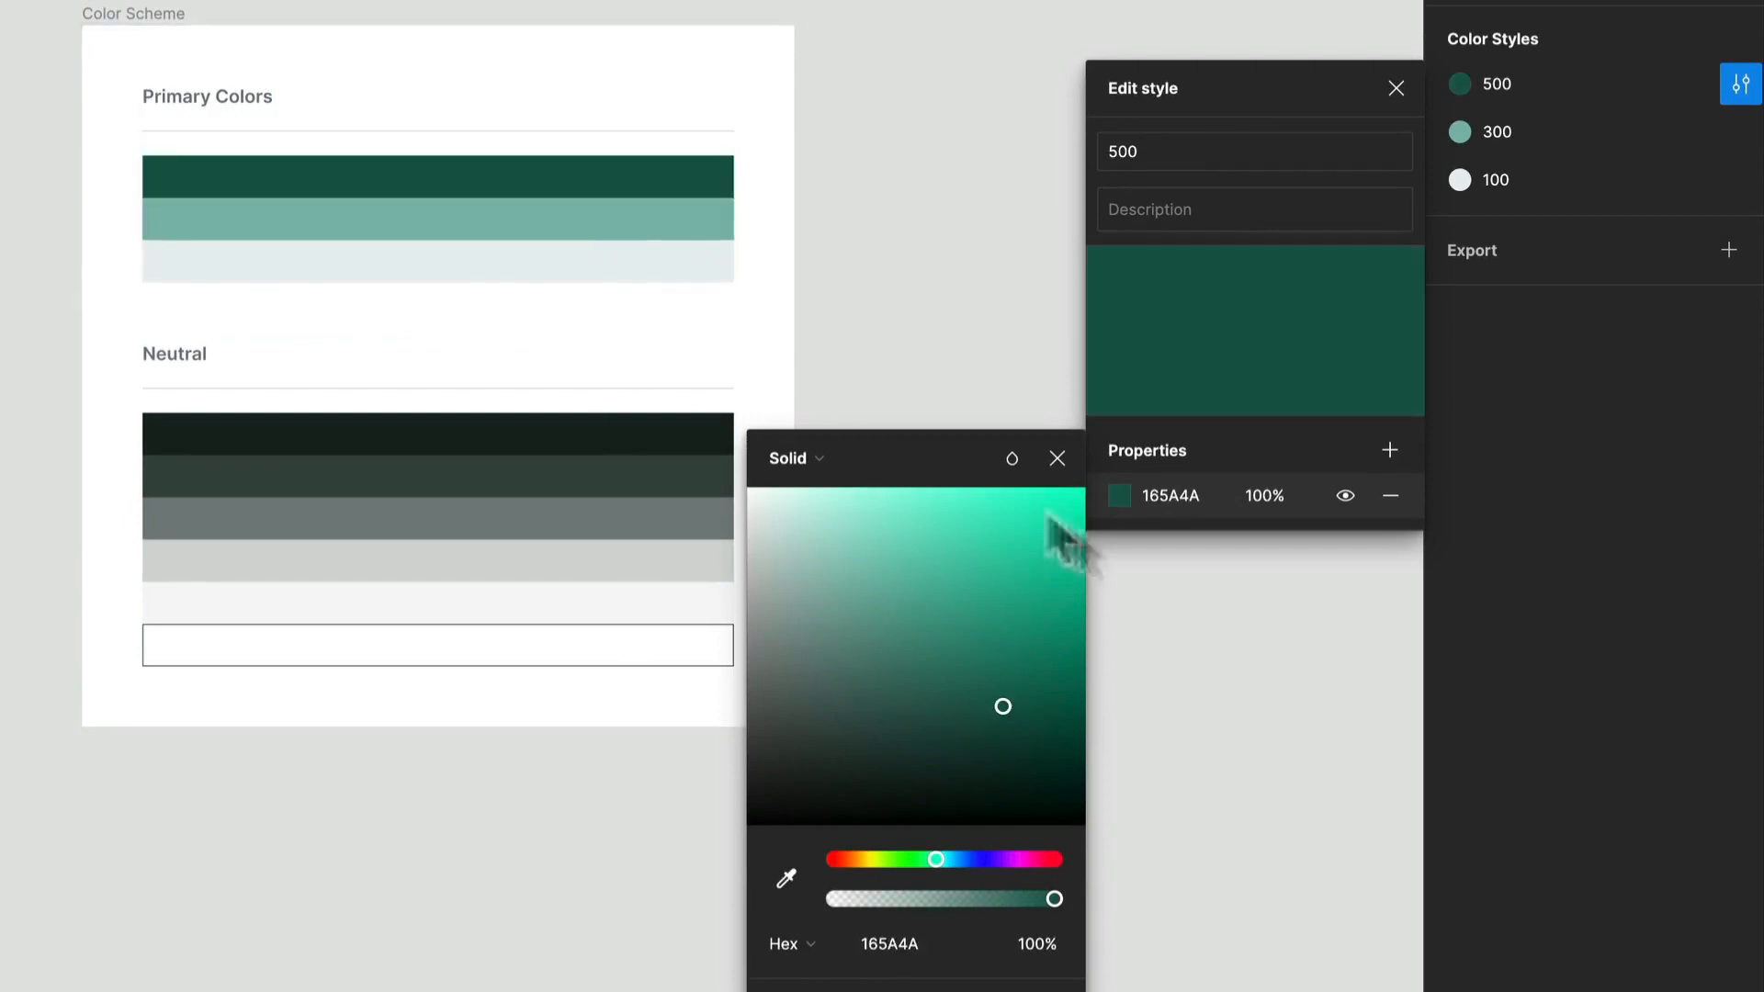
key("super+z")
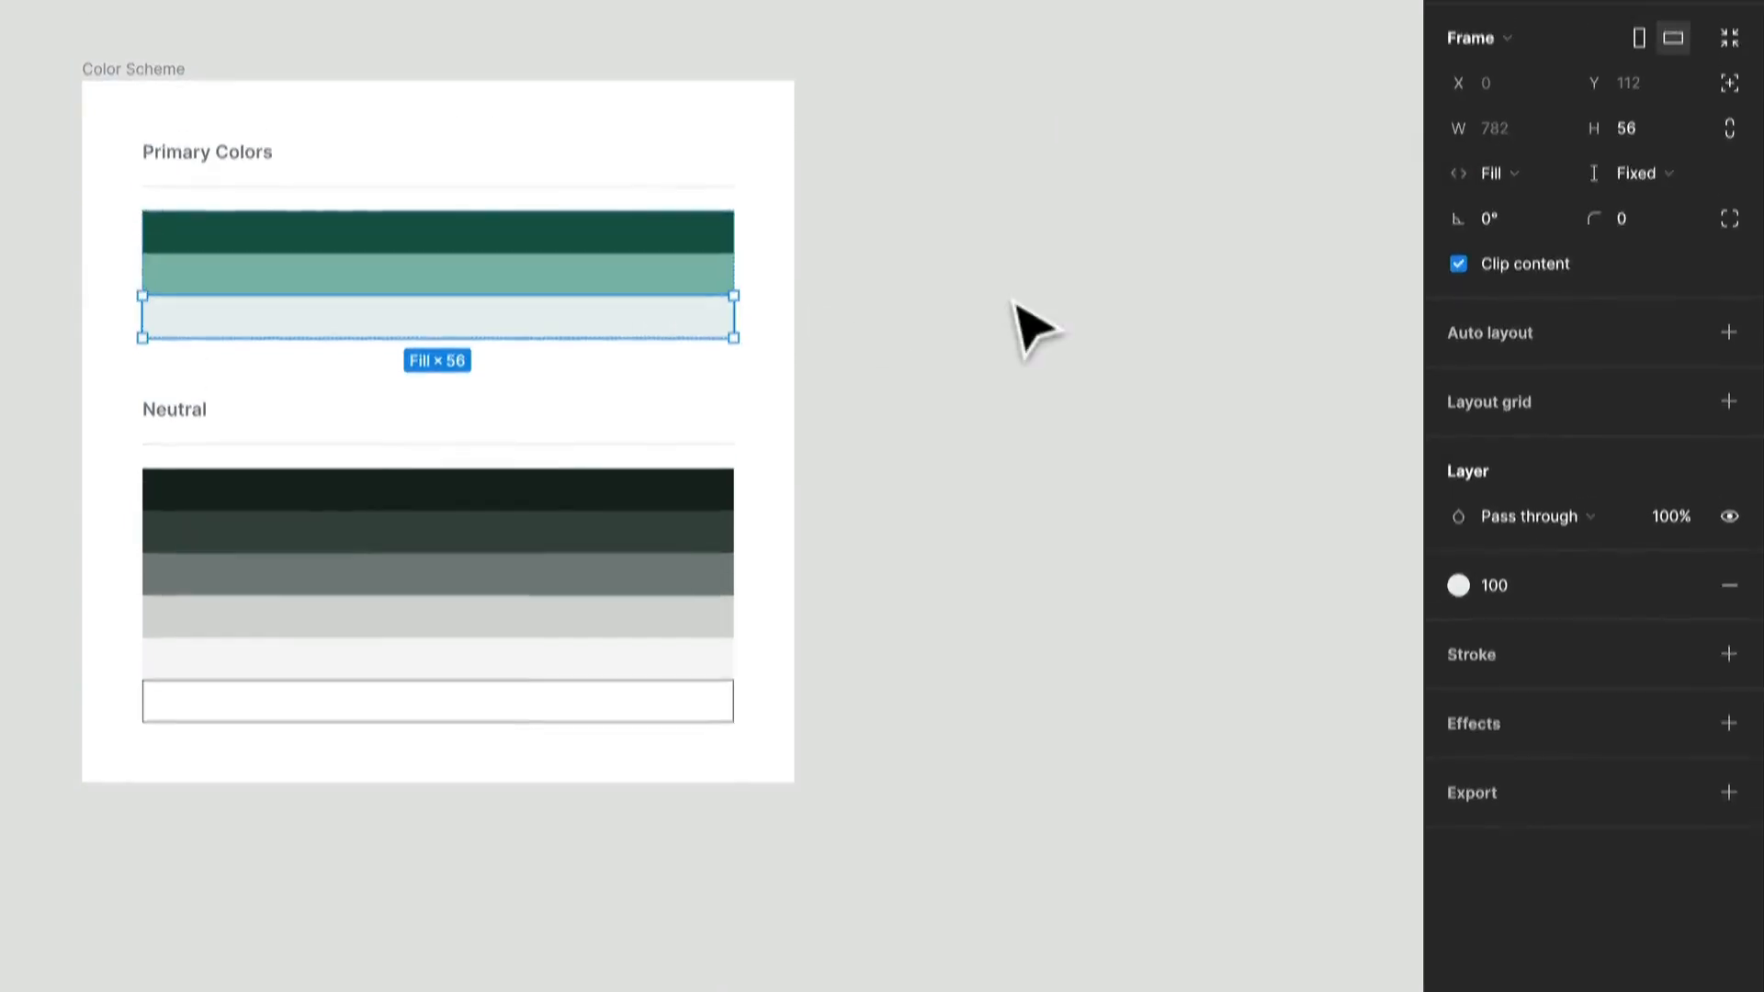
Group the 500, 300 and 100 color styles into a new folder named Primary.
left_click(1017, 253)
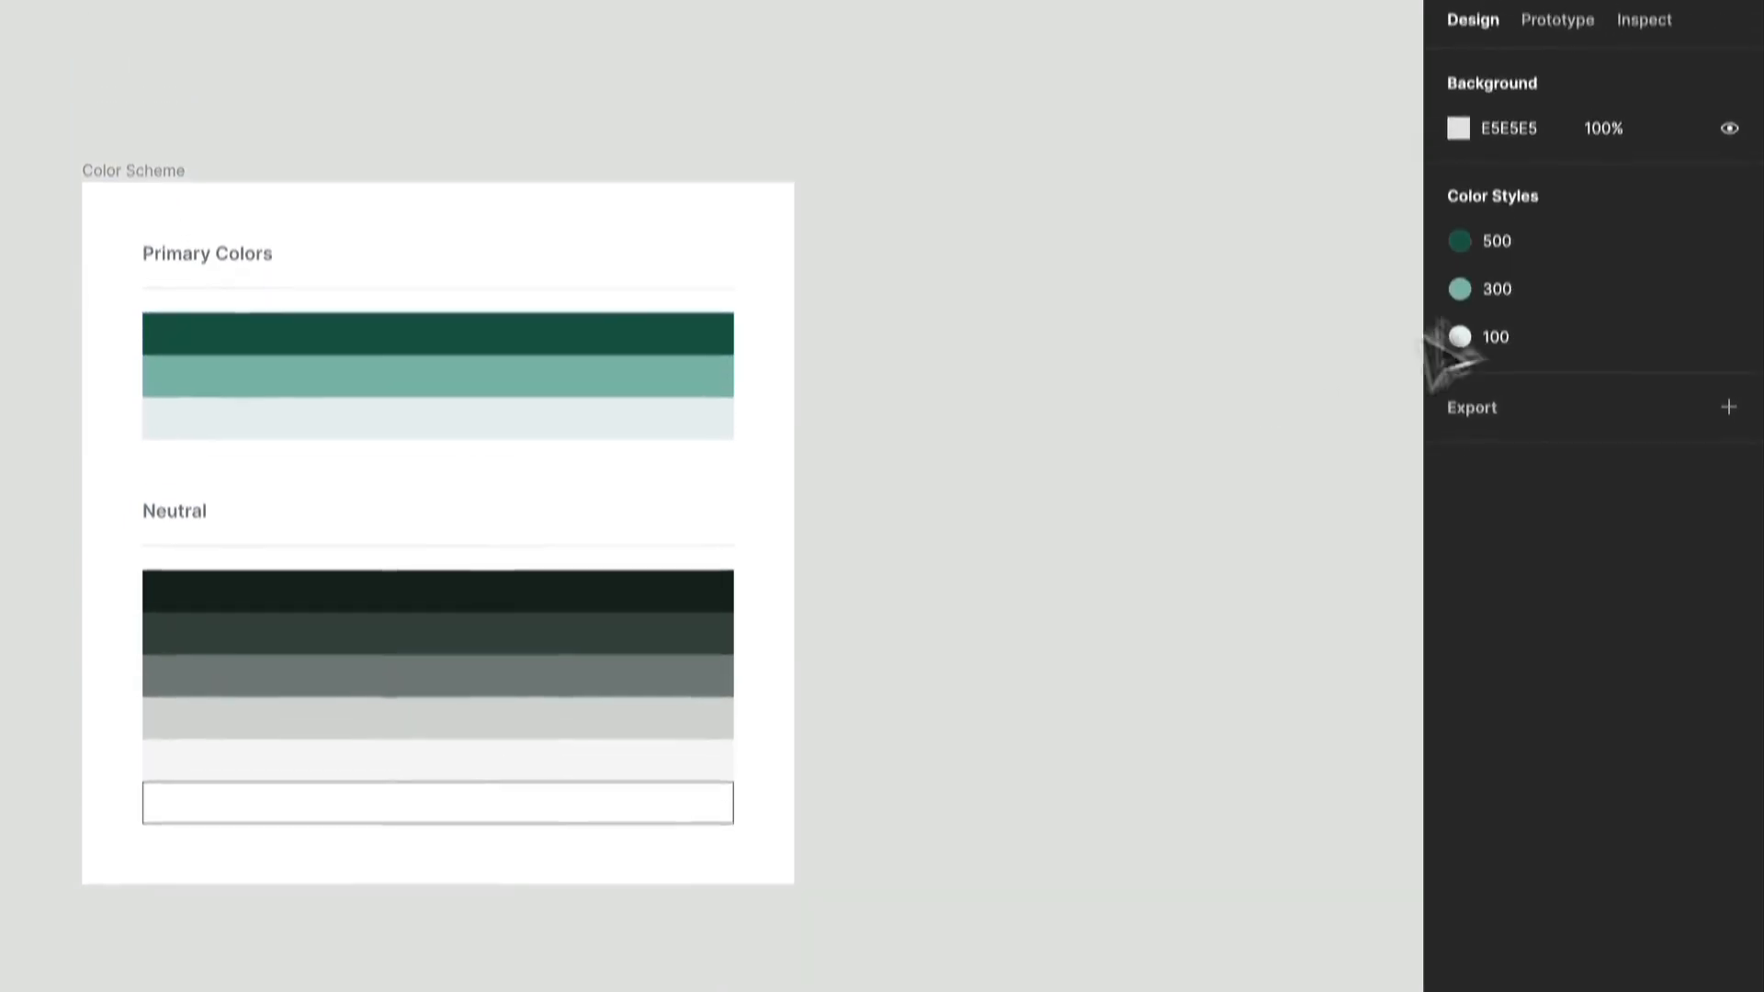
left_click(1596, 250)
left_click(1590, 285, "shift")
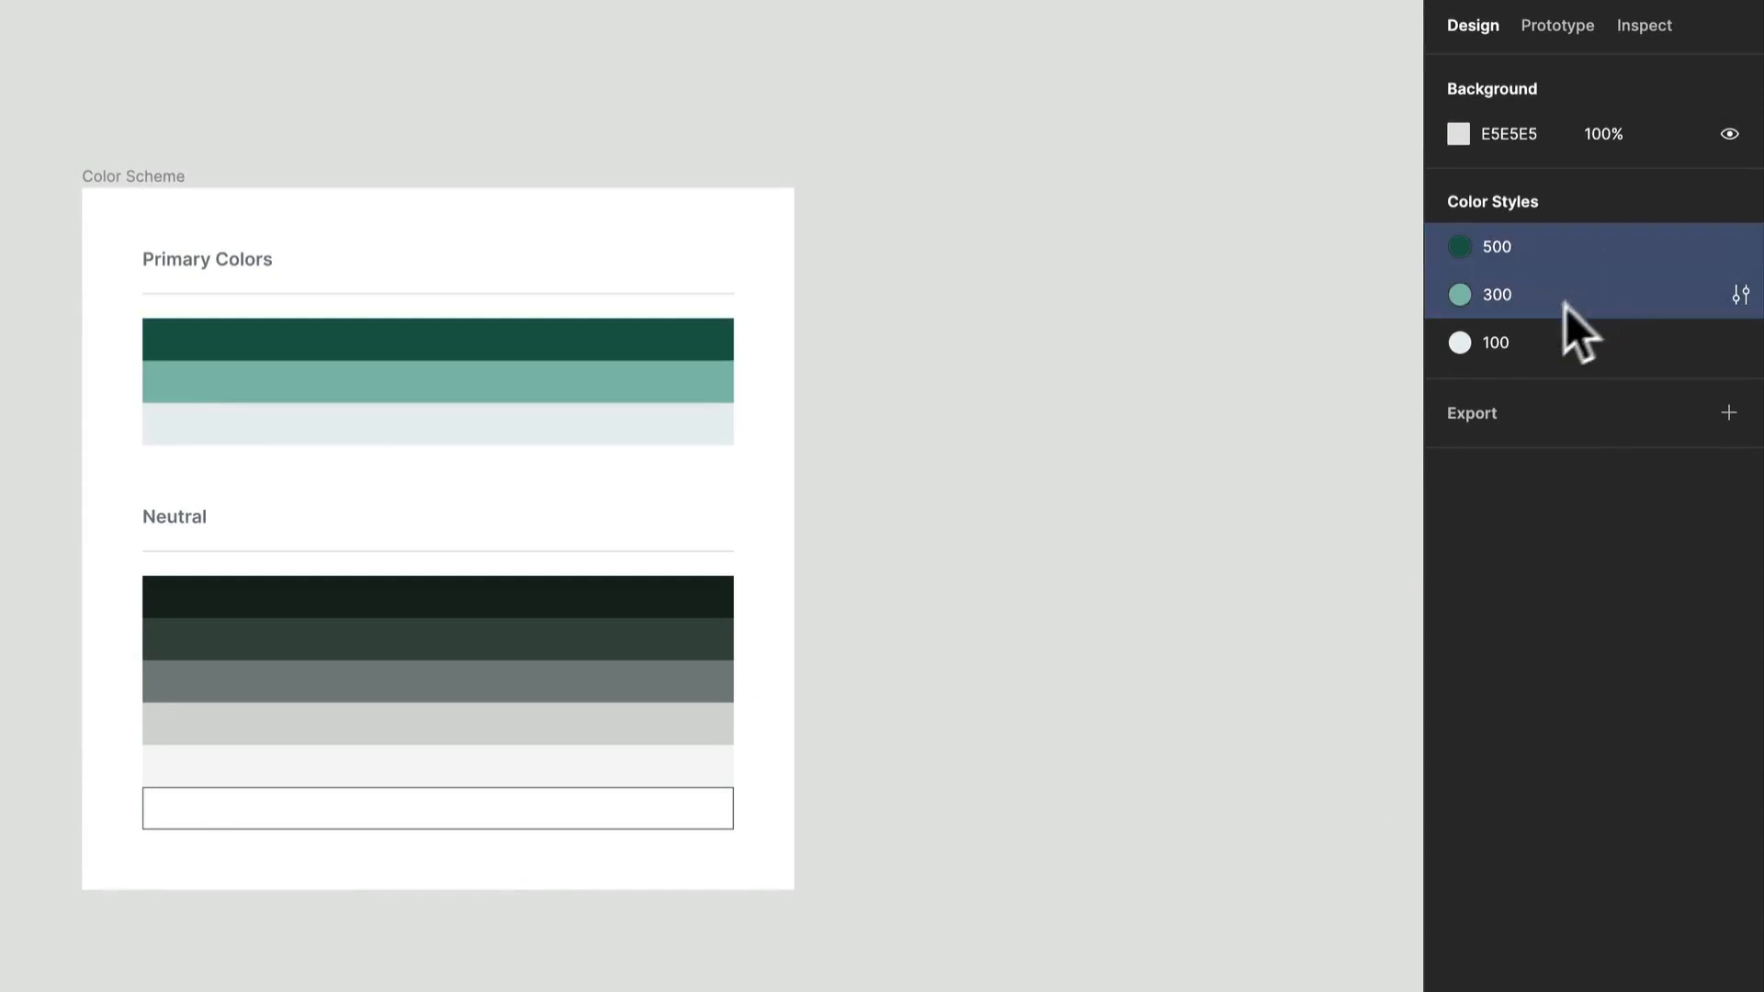
left_click(1524, 342, "shift")
right_click(1573, 283)
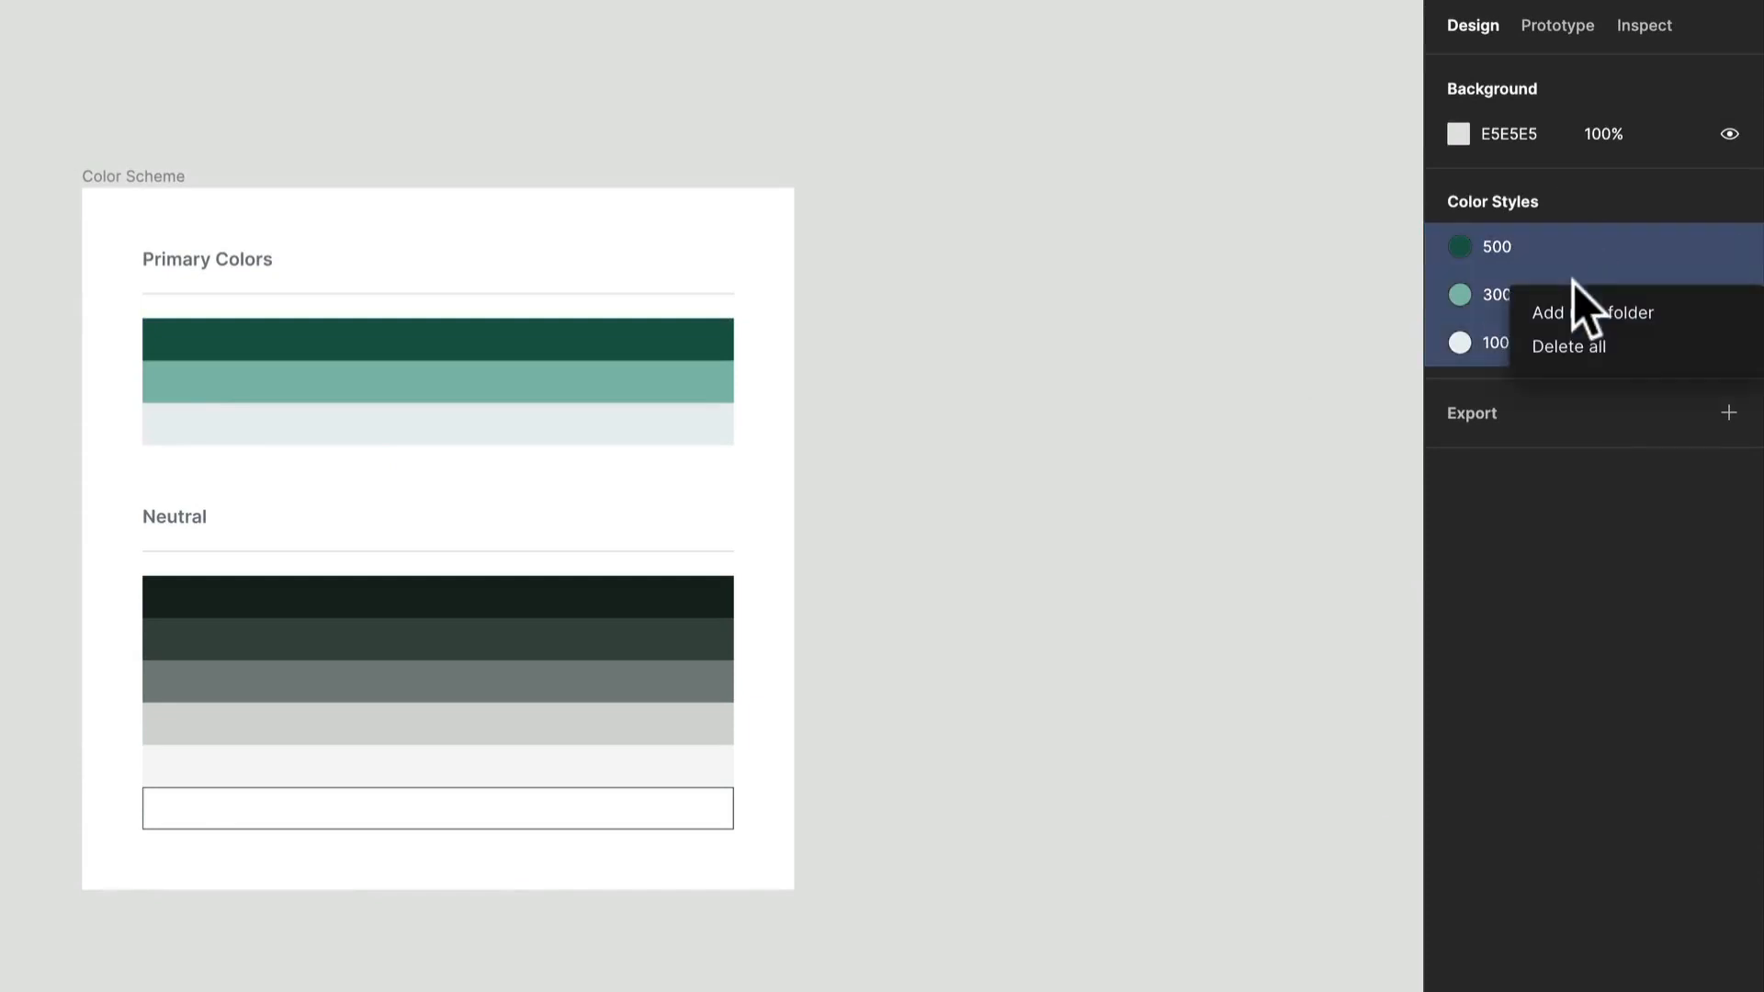
left_click(1595, 314)
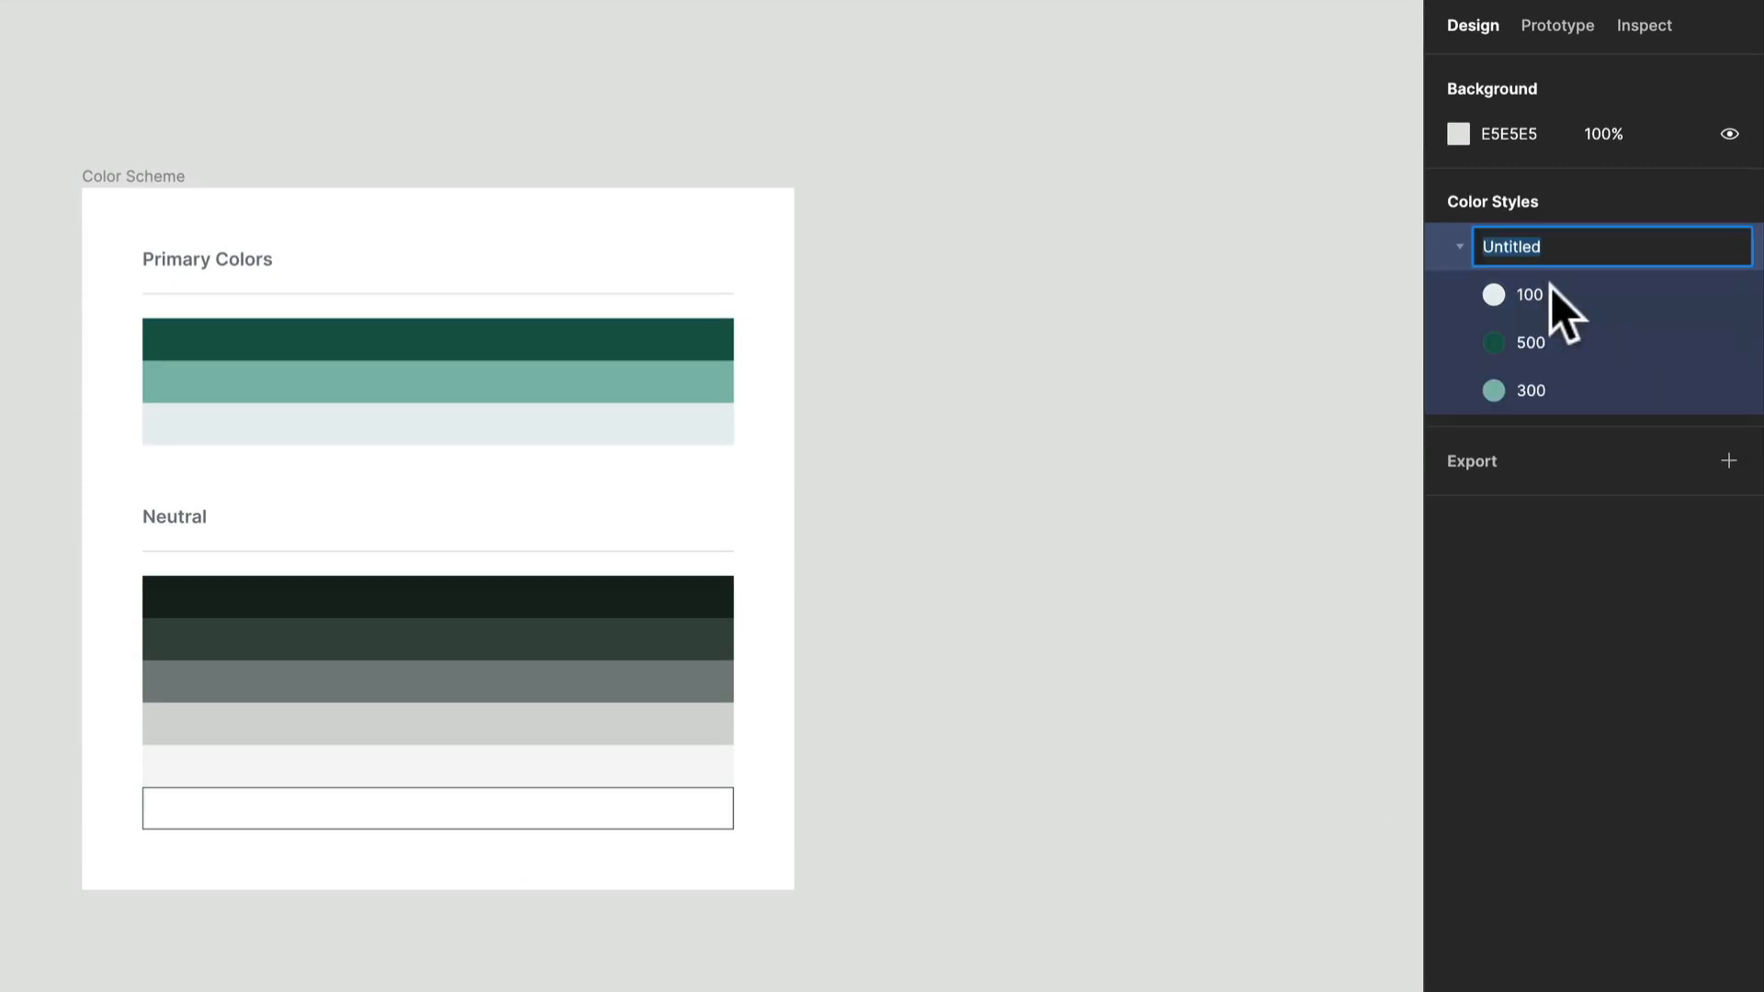
type("Primary")
key("Return")
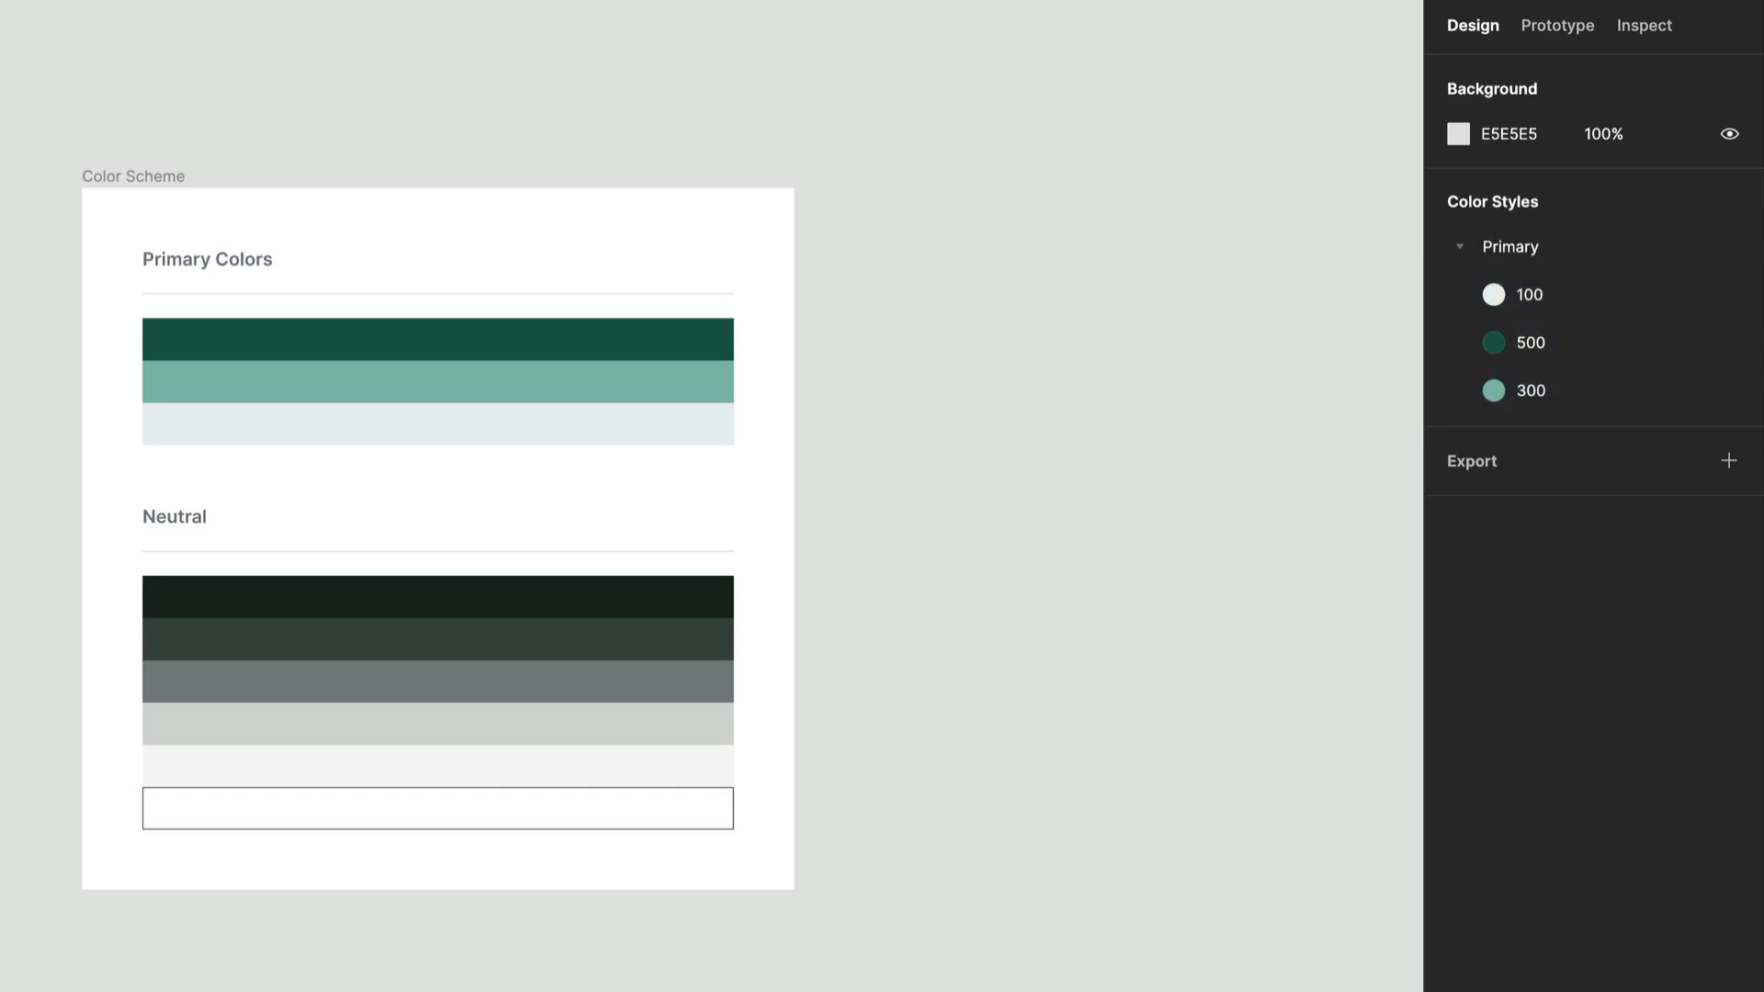
Create a color style named 900 from the fill of the darkest swatch under Neutral.
left_click(700, 603)
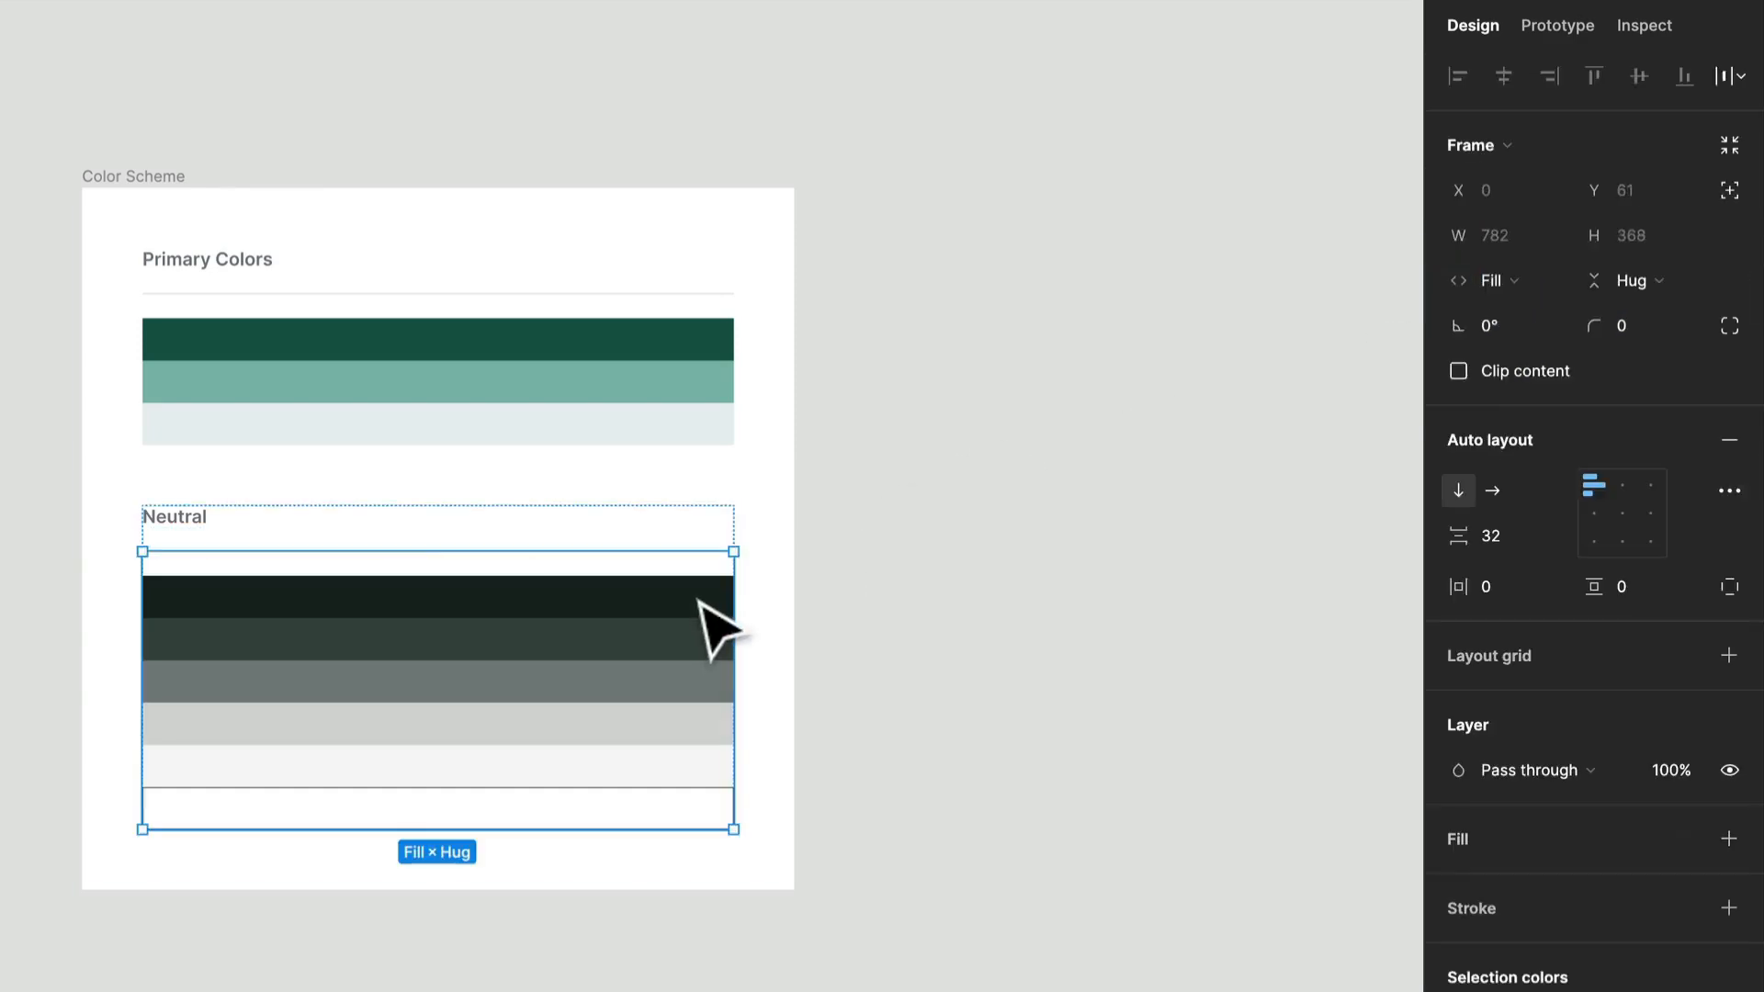
left_click(701, 601)
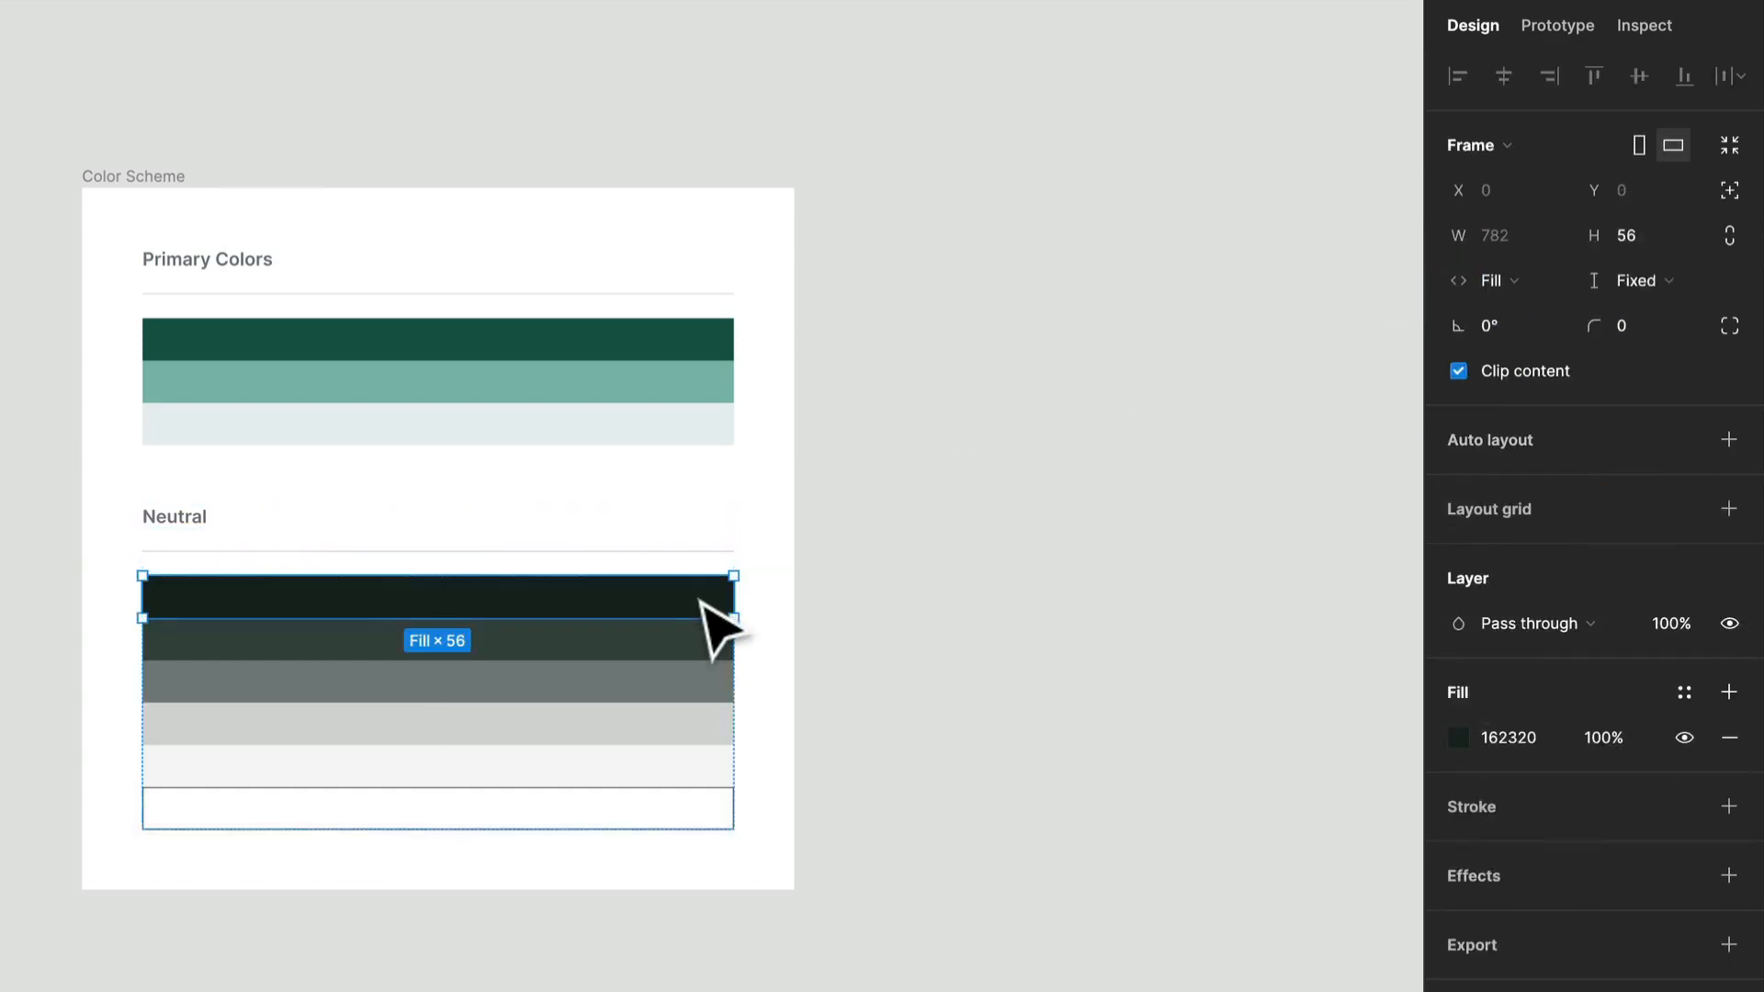
left_click(1686, 693)
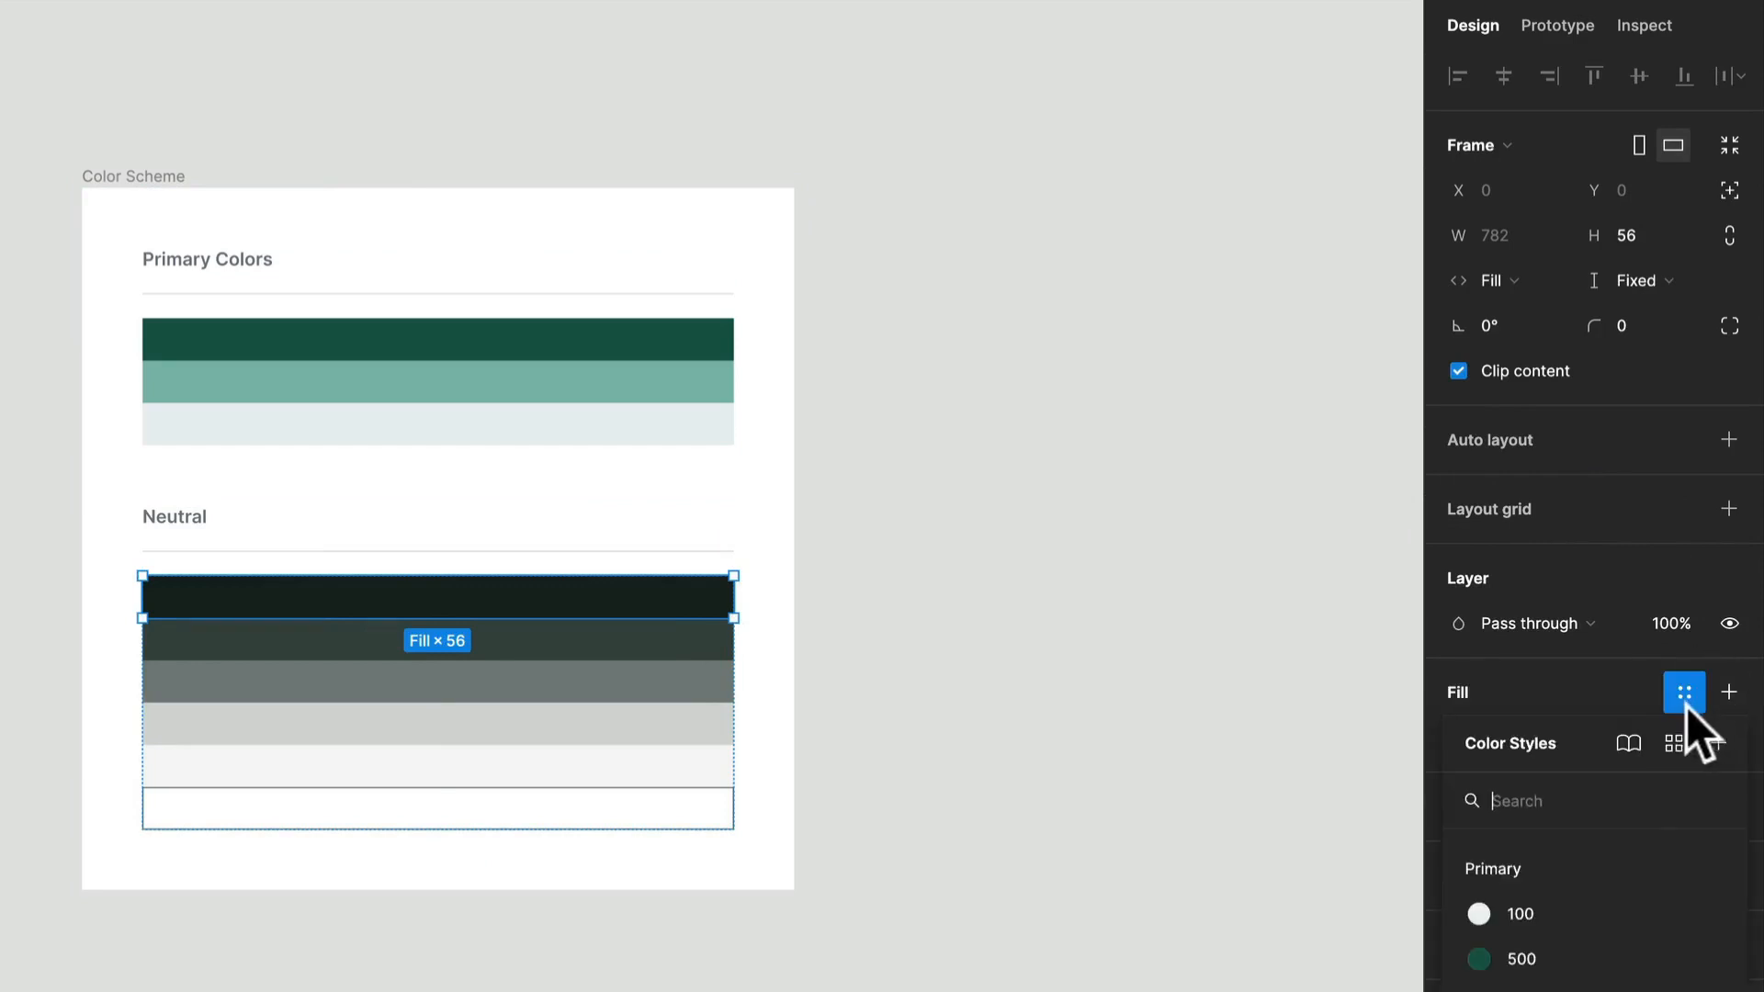
left_click(1718, 744)
type("900")
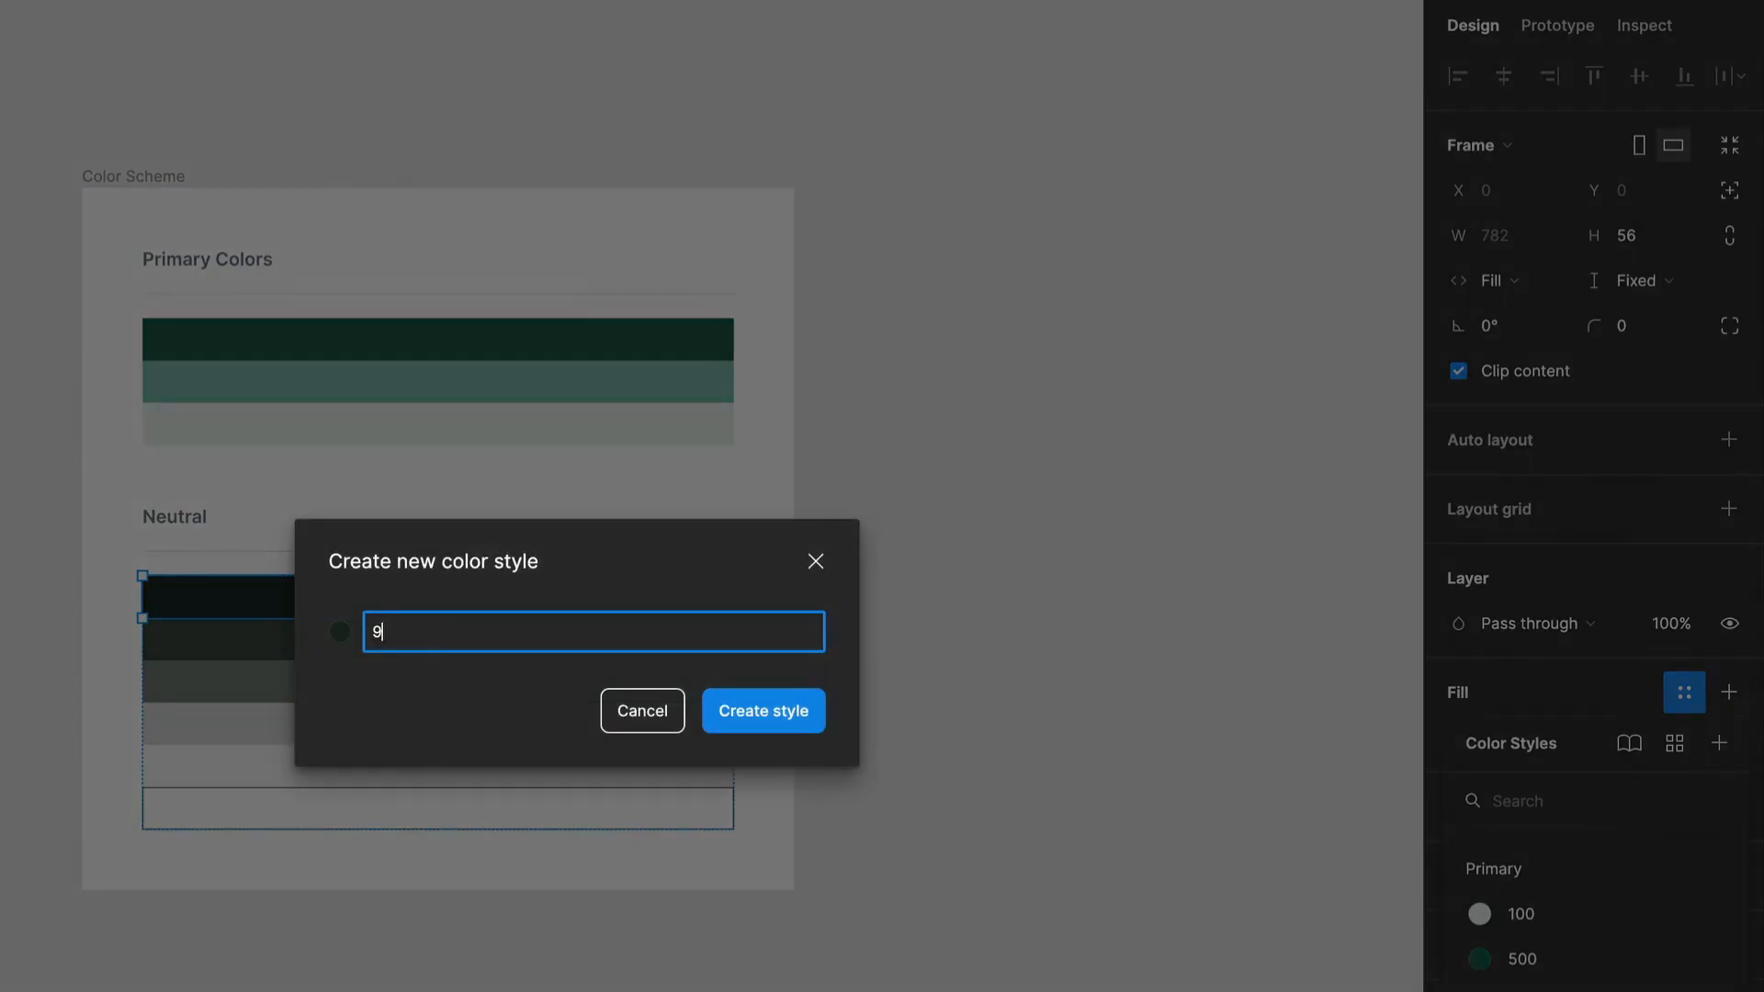
key("Return")
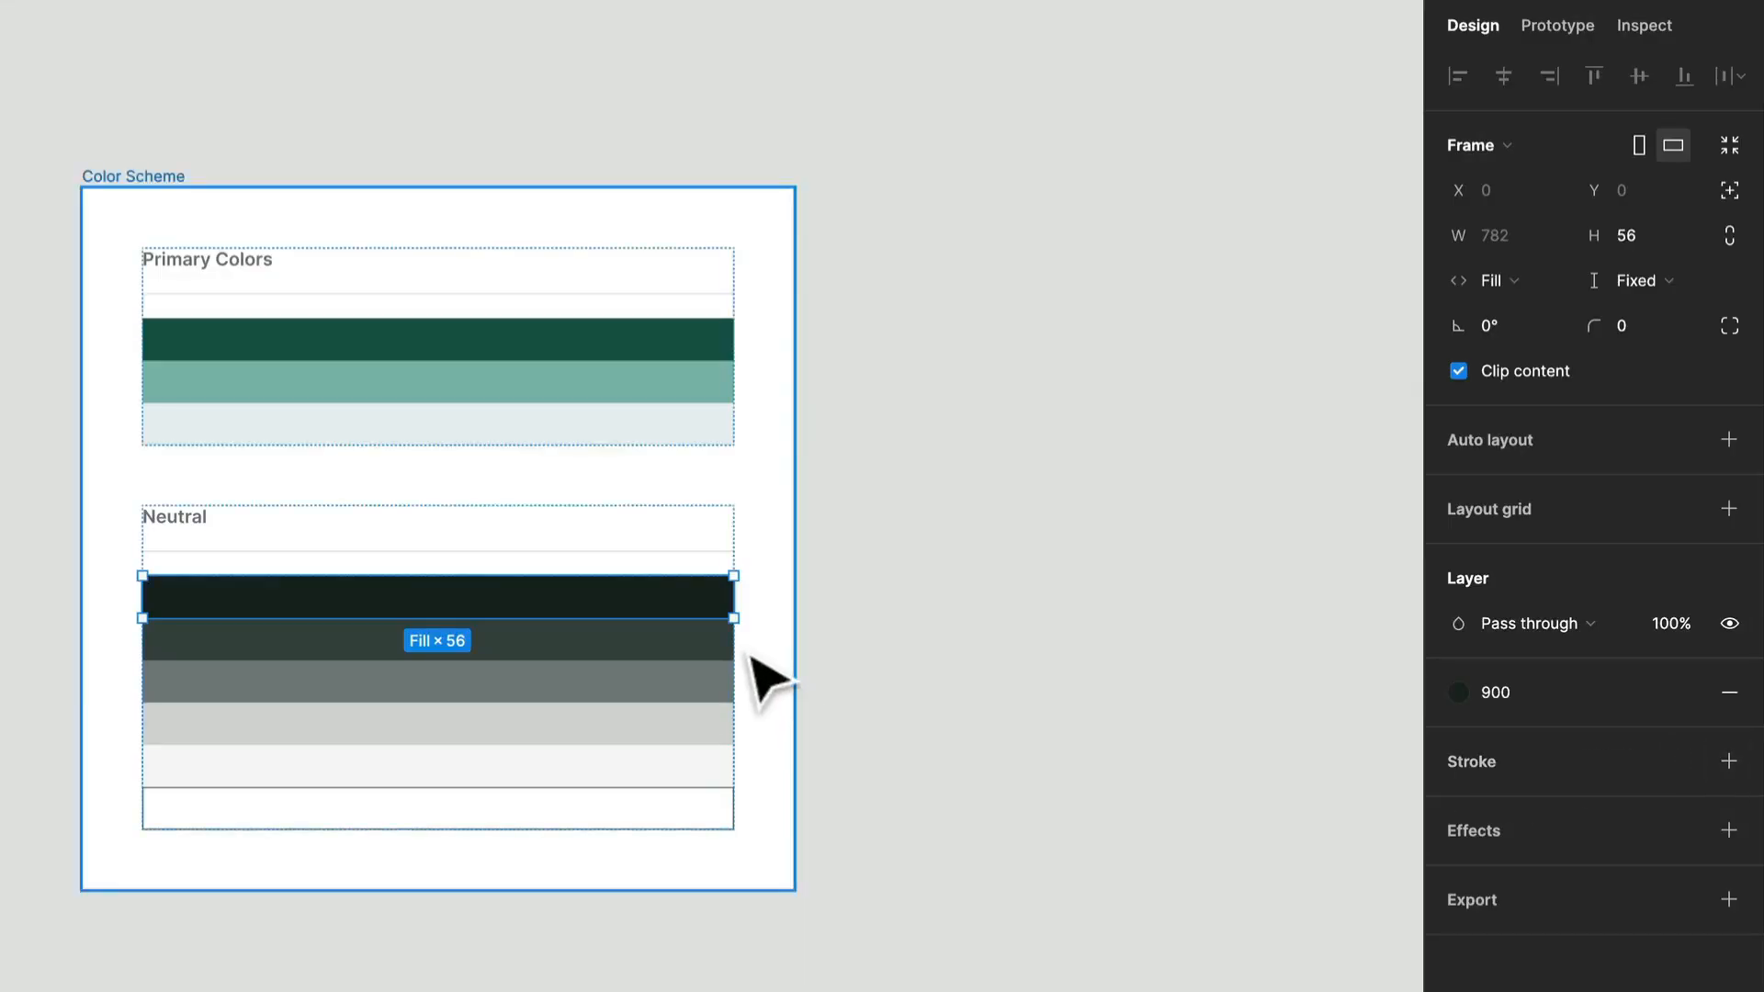
Create a color style named White from the fill of the outlined white swatch under Neutral.
left_click(700, 823)
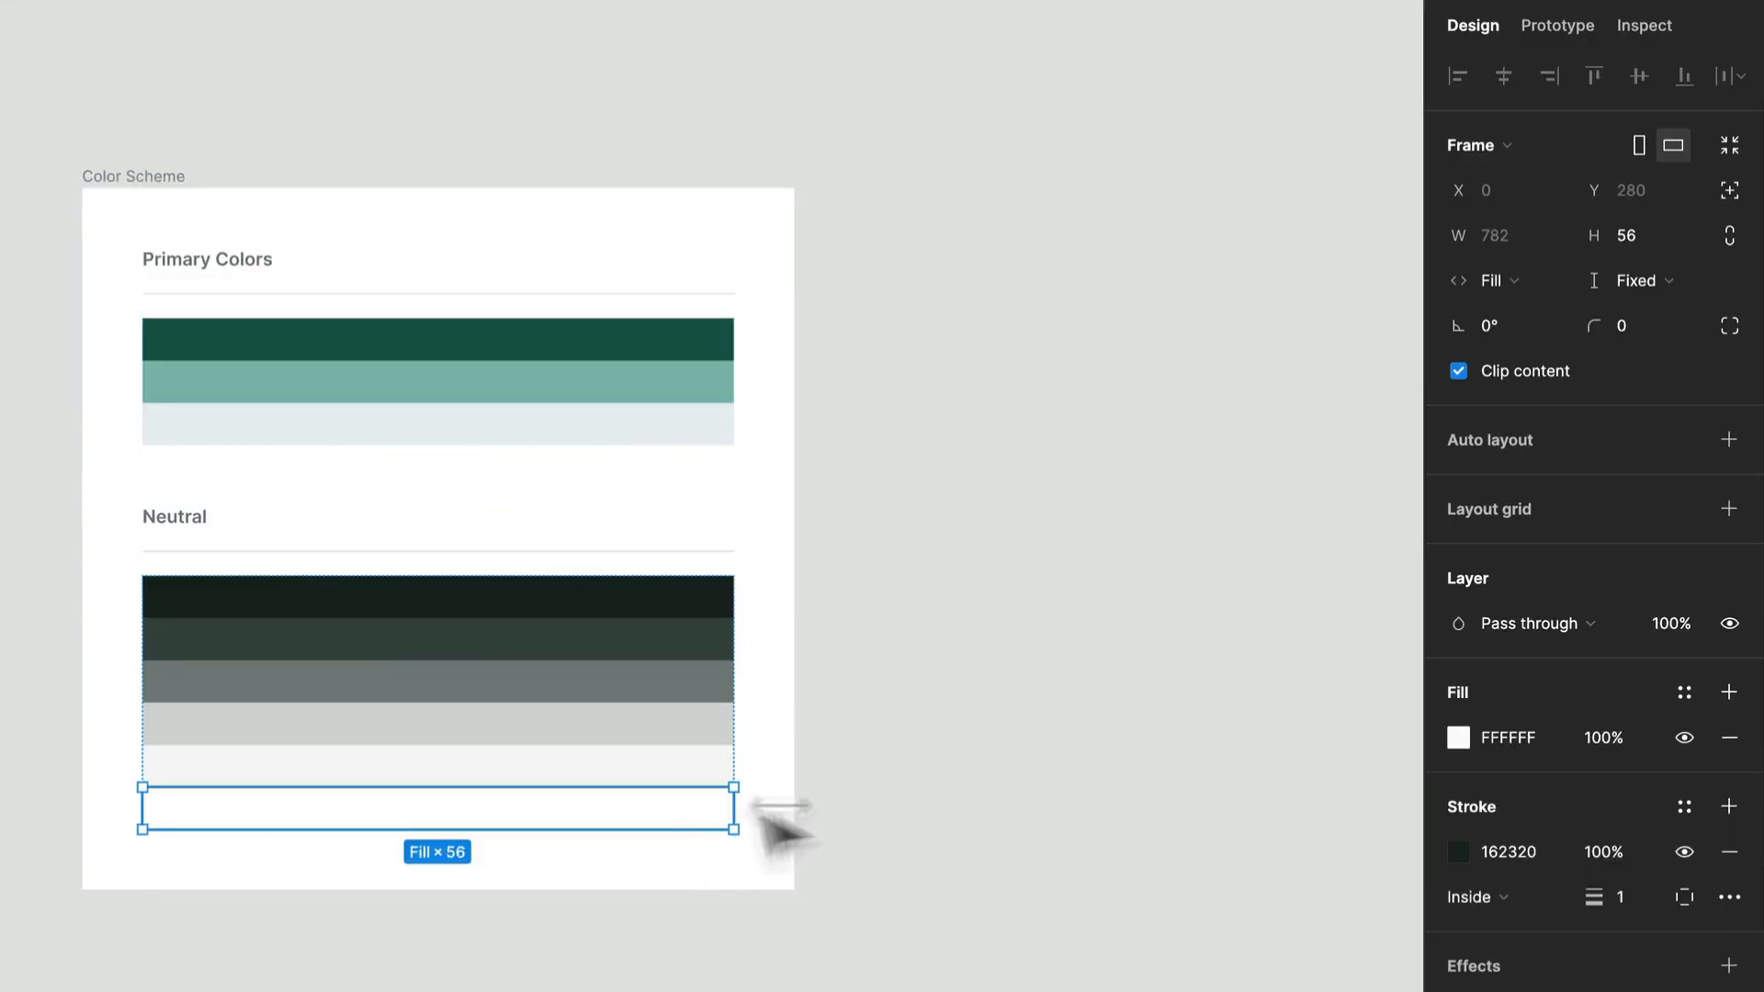
left_click(1699, 695)
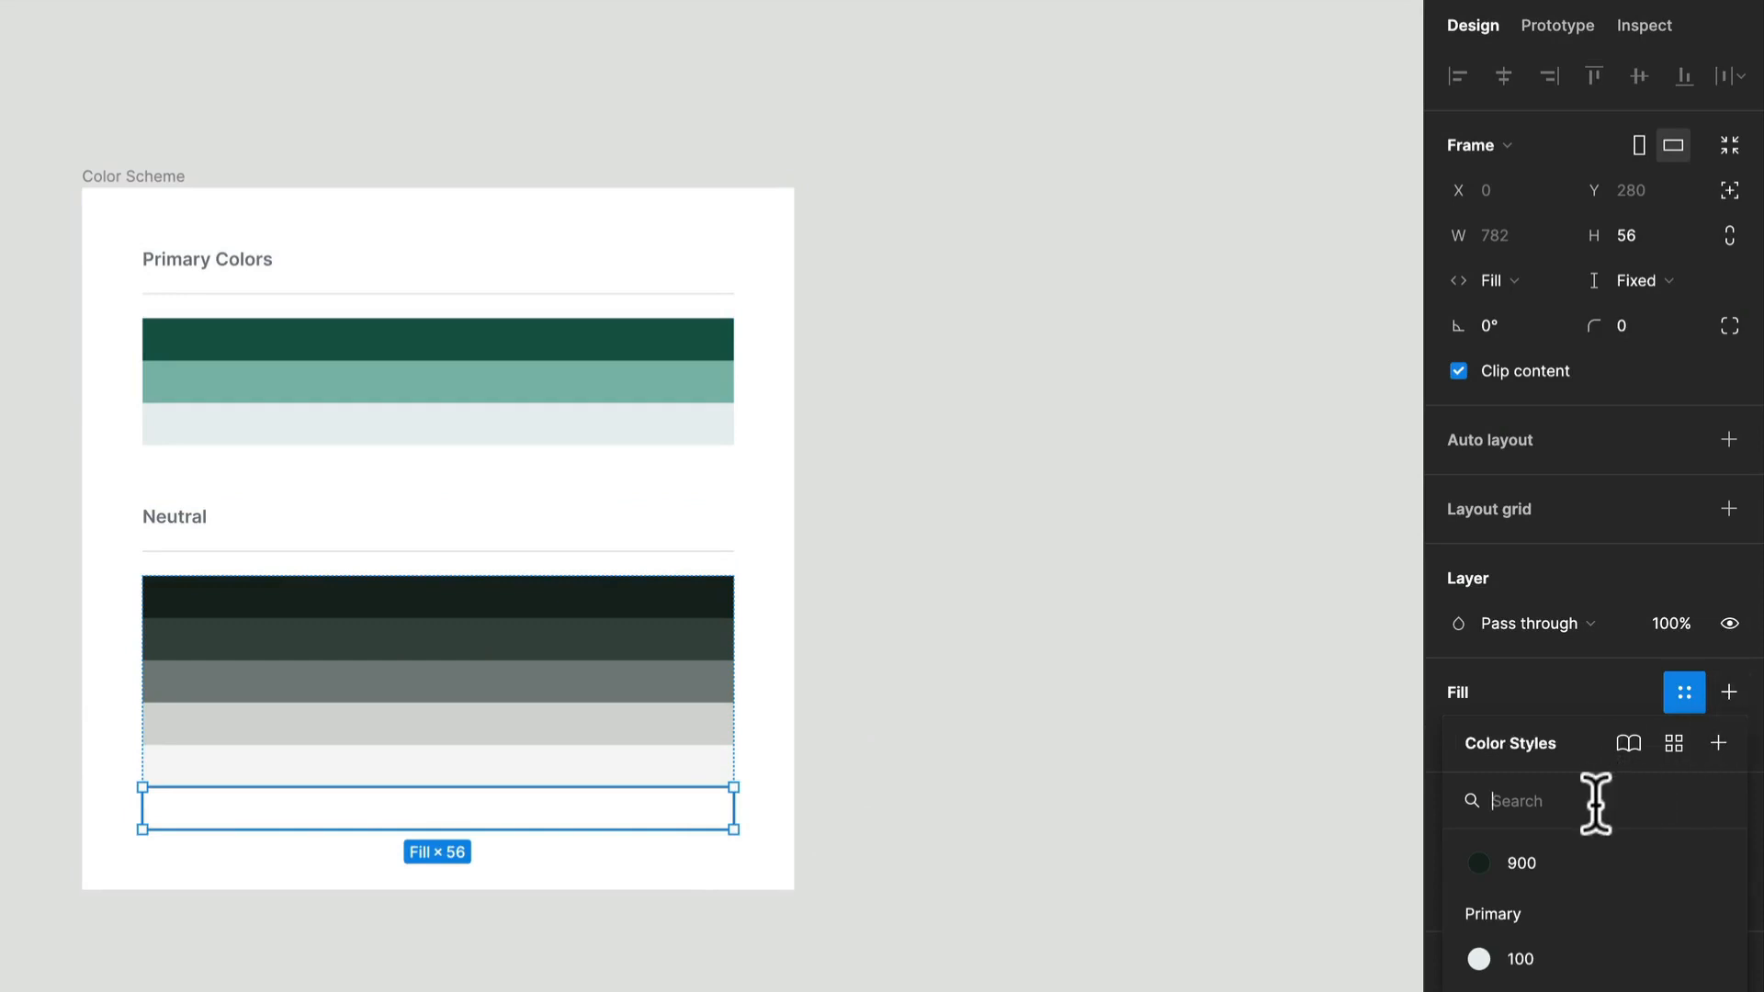
left_click(1723, 753)
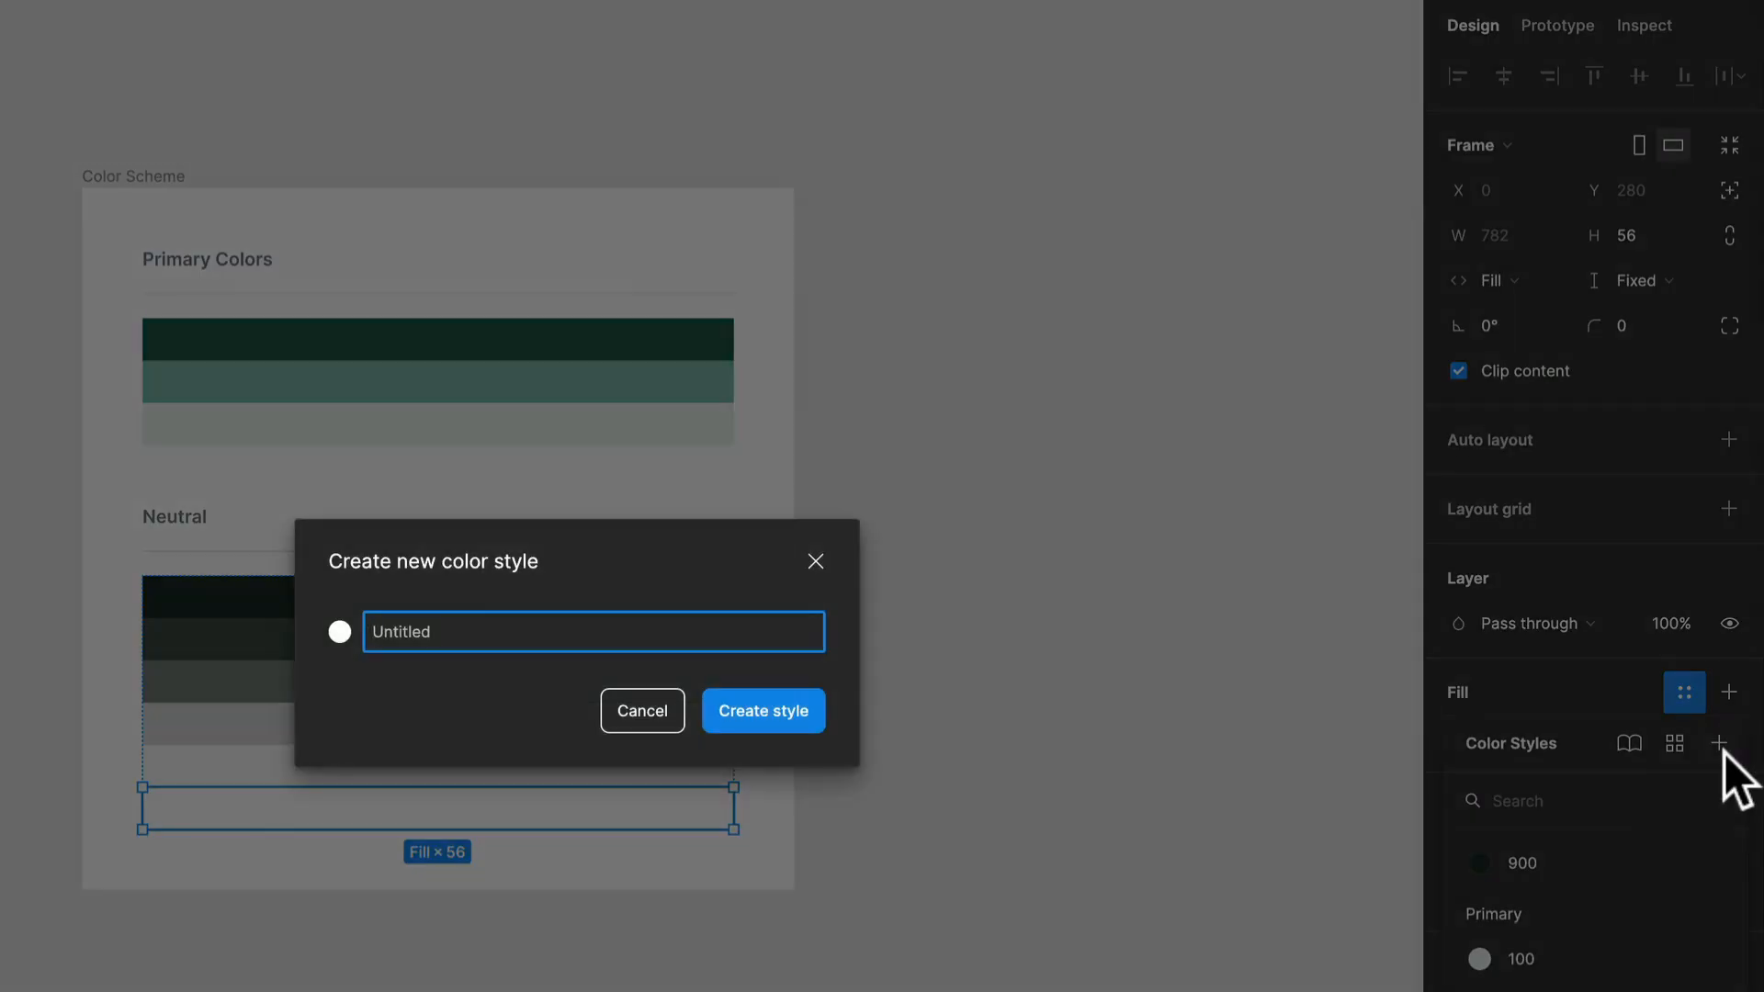
type("White")
key("Return")
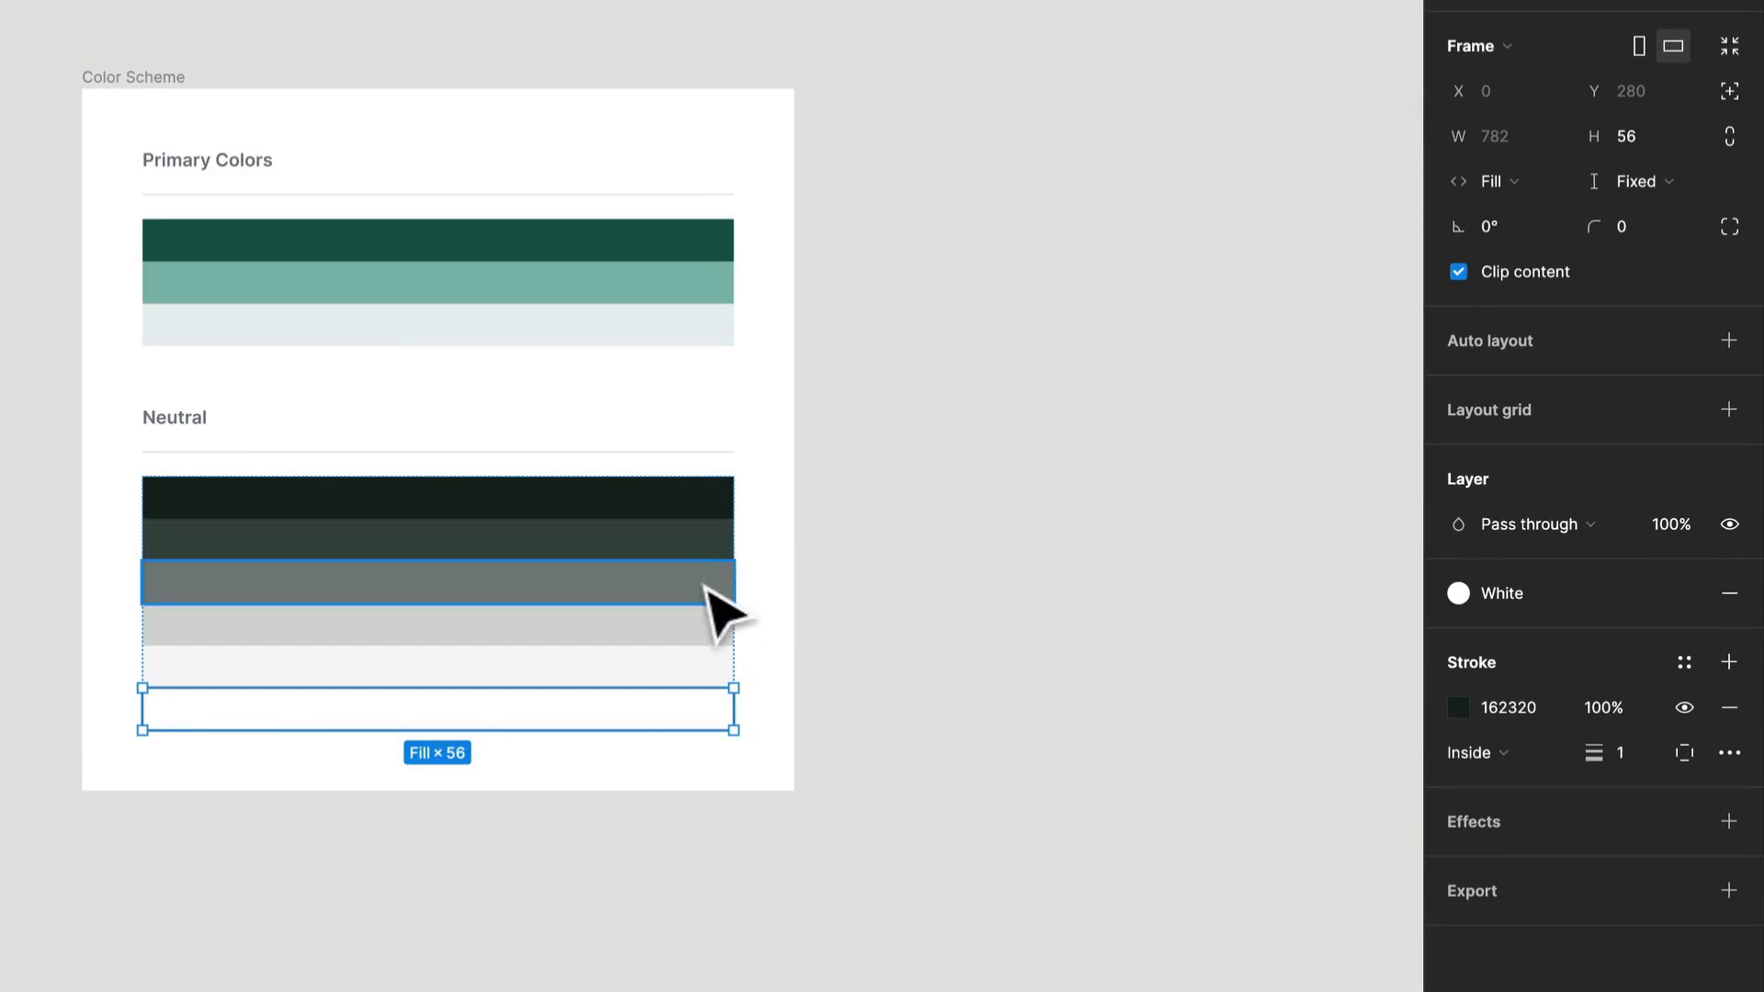
Create a color style named 700 from the fill of the second-darkest swatch under Neutral.
left_click(704, 533)
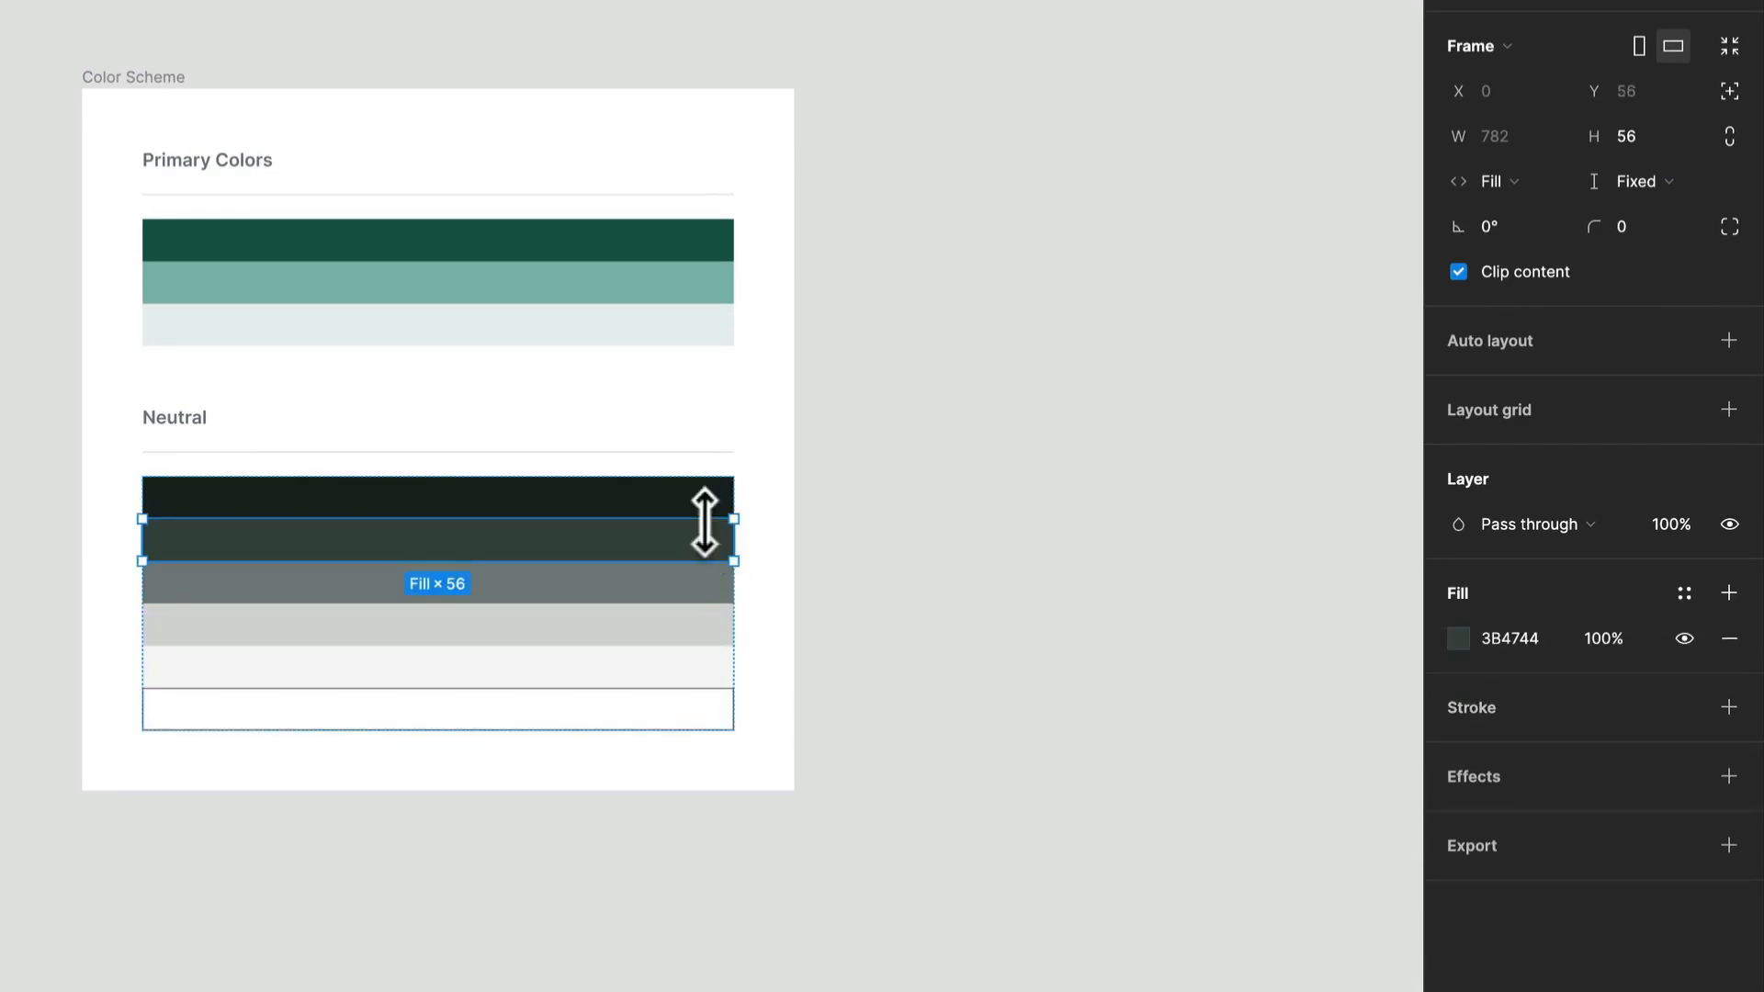
left_click(1700, 592)
left_click(1718, 643)
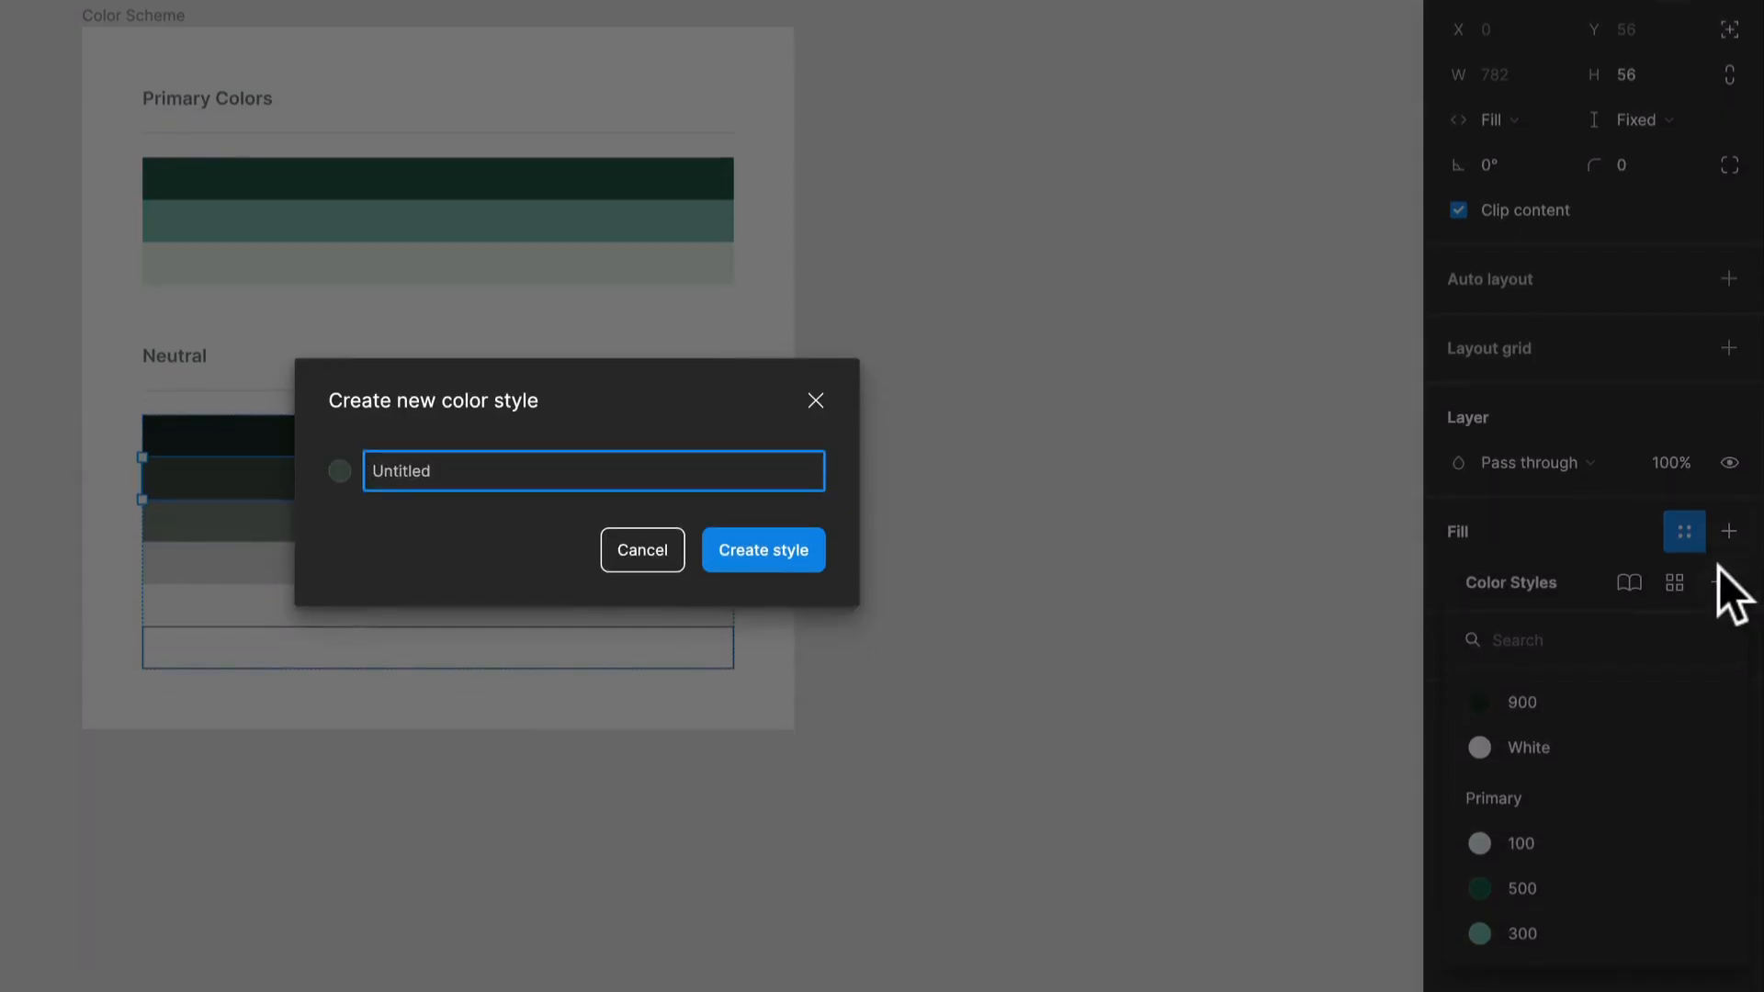
key("Return")
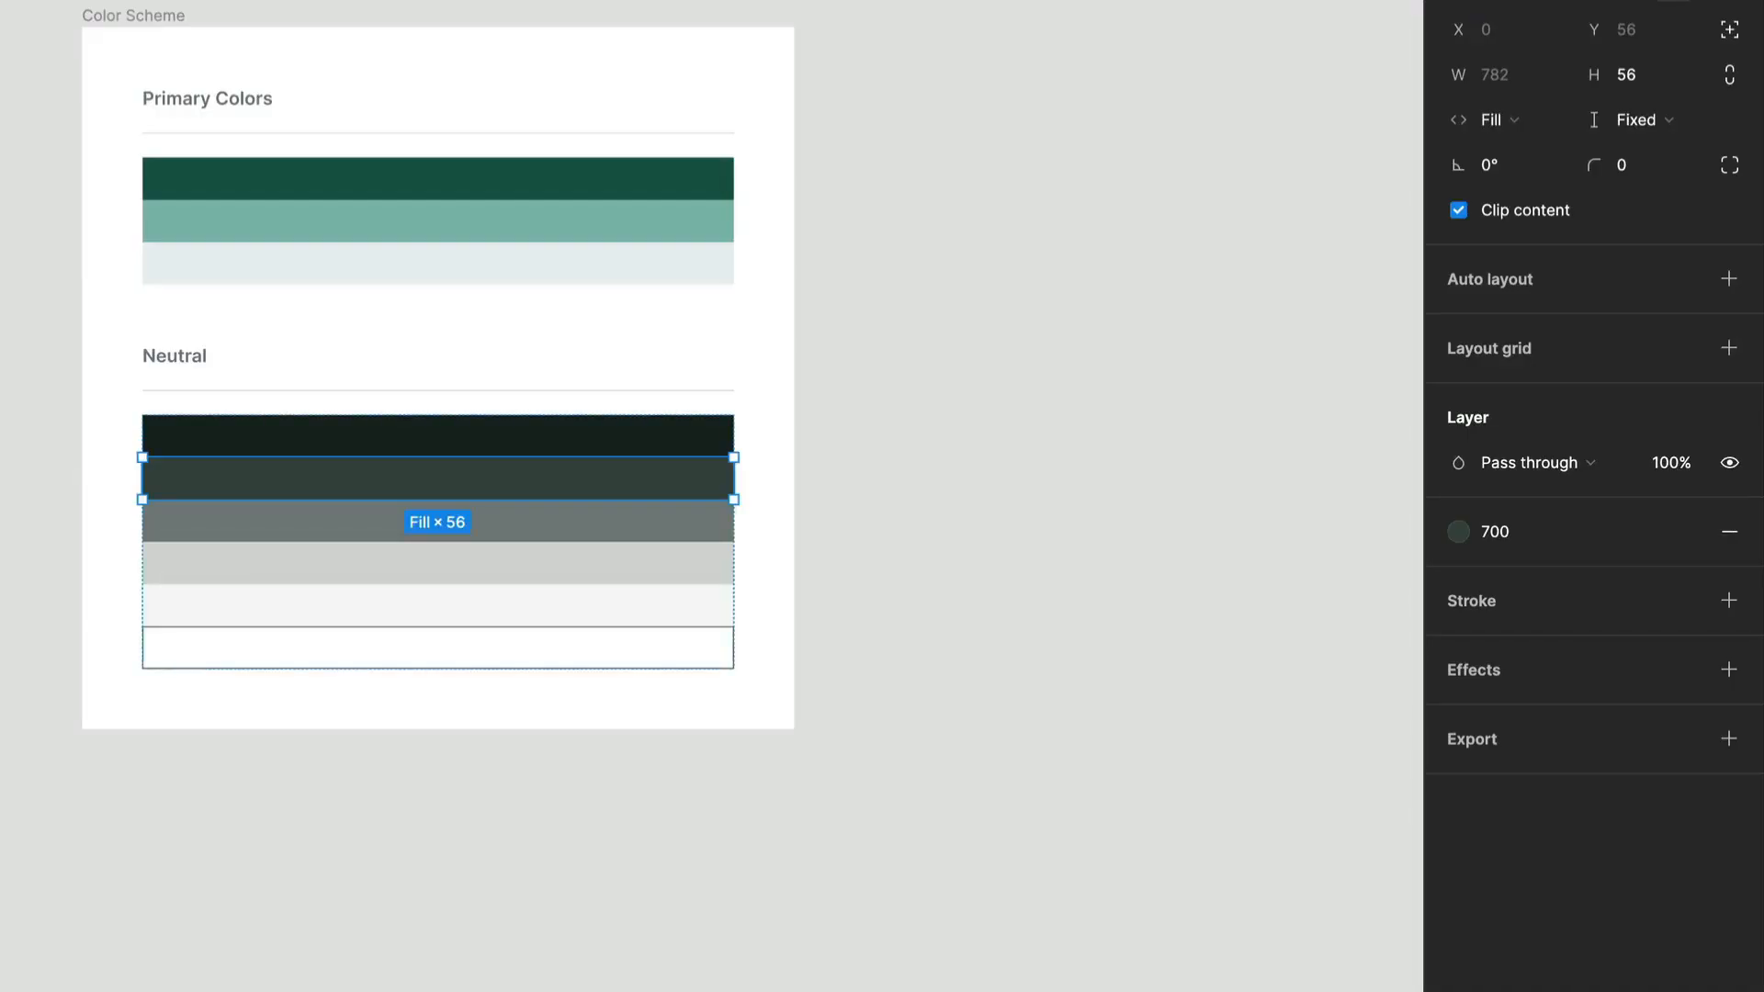
Create a color style named 500 from the fill of the mid-gray third swatch under Neutral.
left_click(473, 531)
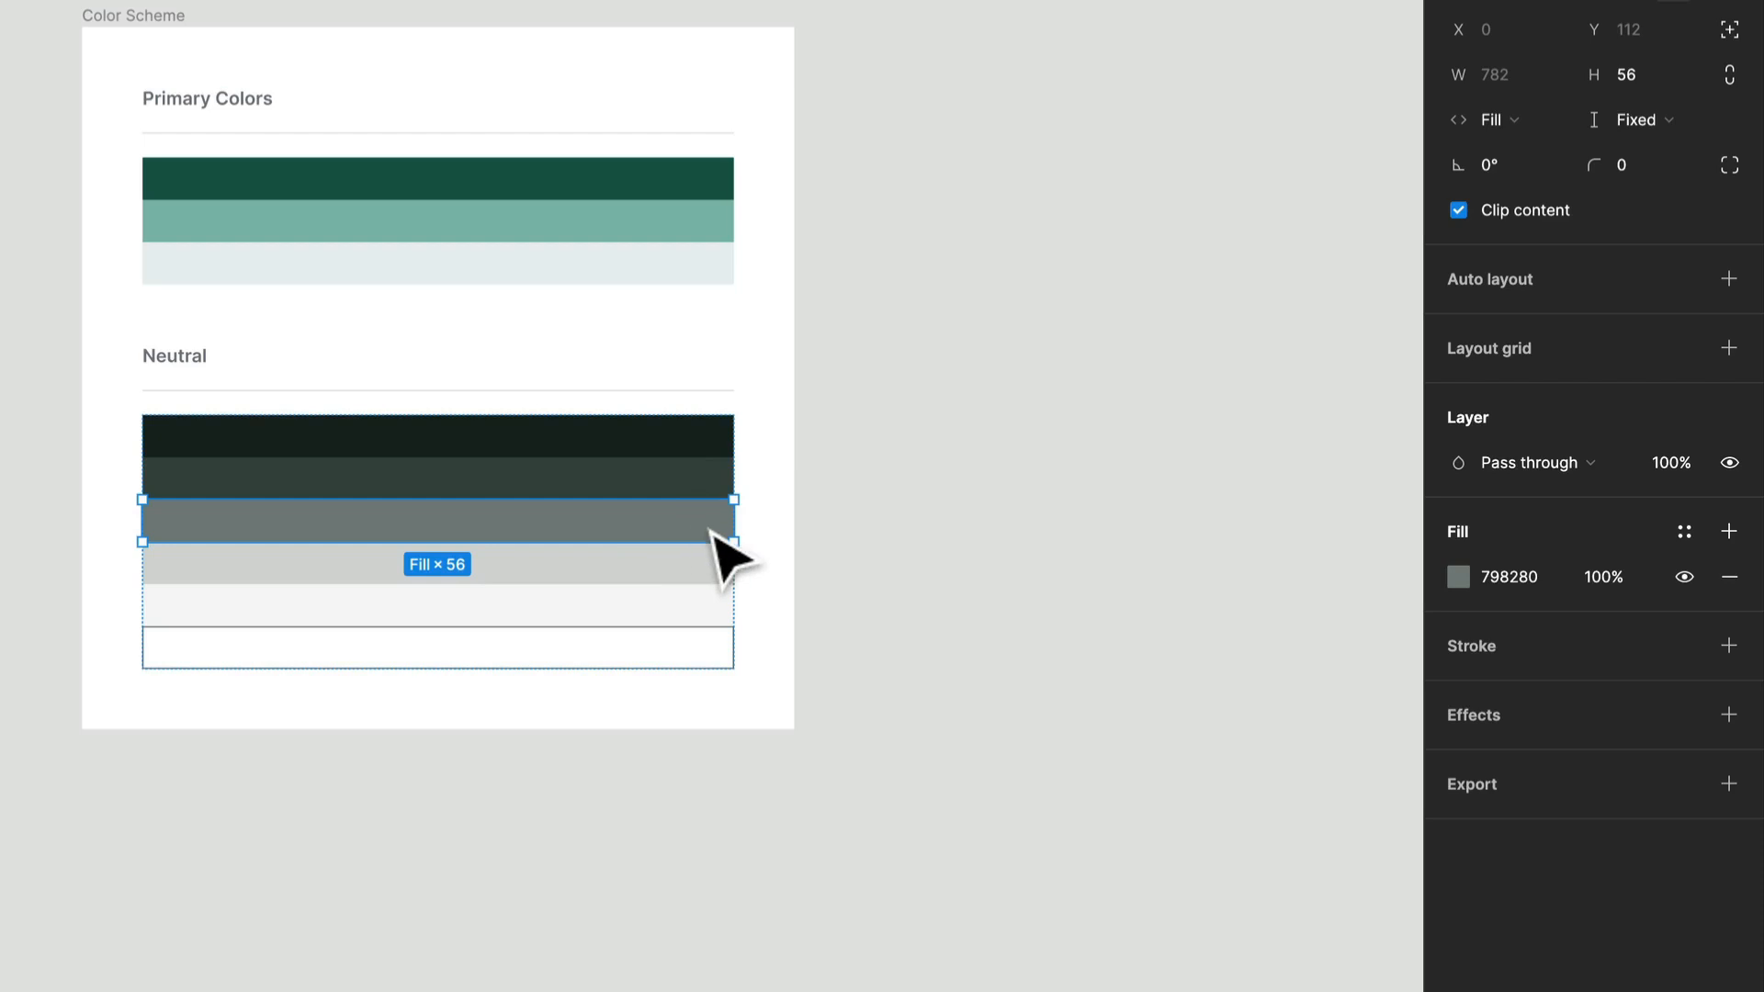
left_click(1689, 534)
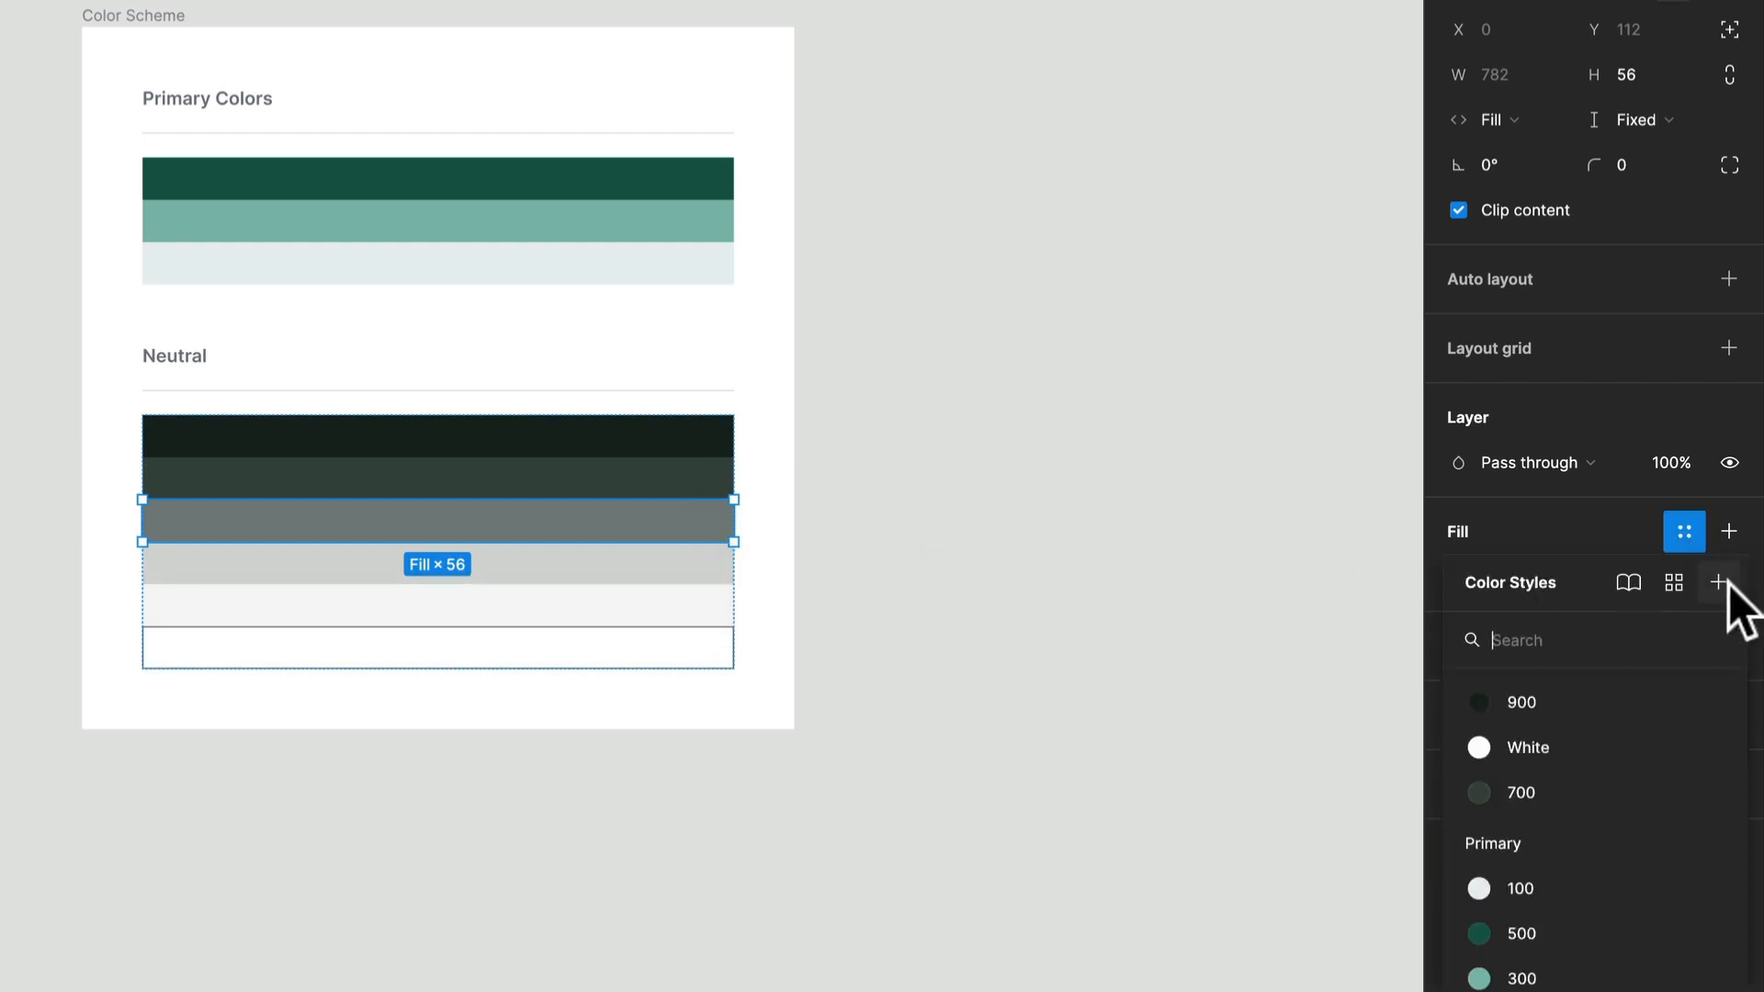
left_click(1726, 582)
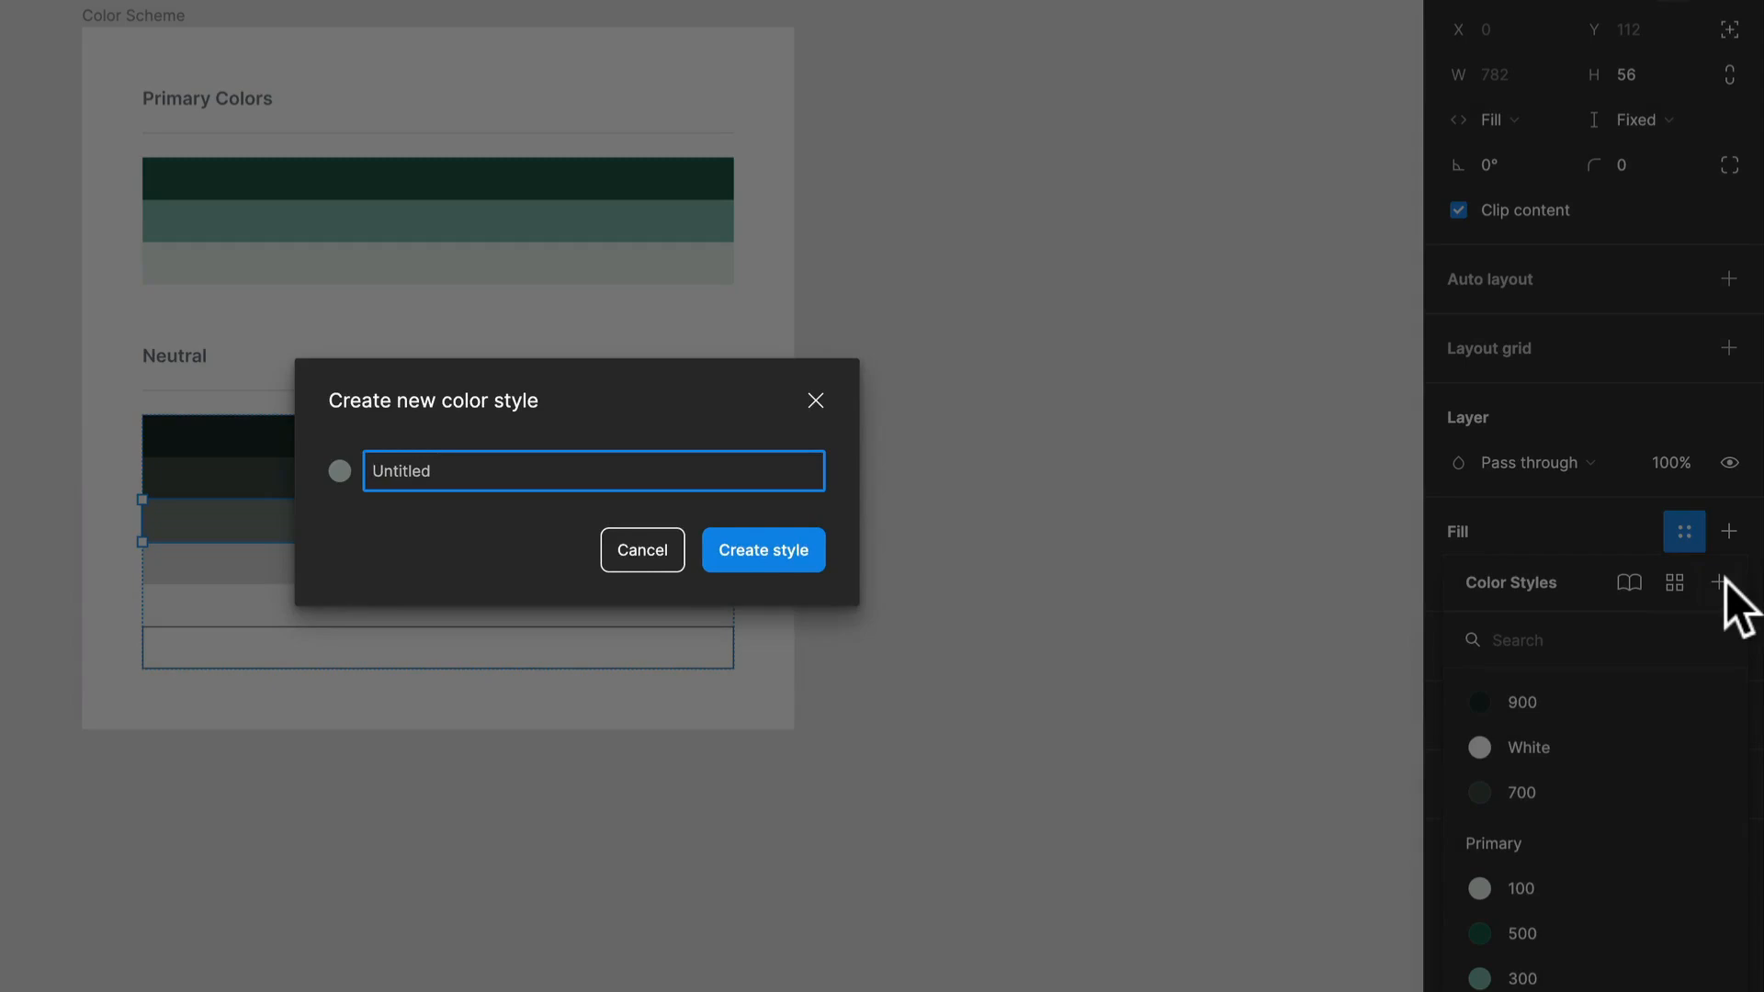
type("500")
key("Return")
Create a color style named 300 from the fill of the light gray fourth swatch under Neutral.
left_click(693, 568)
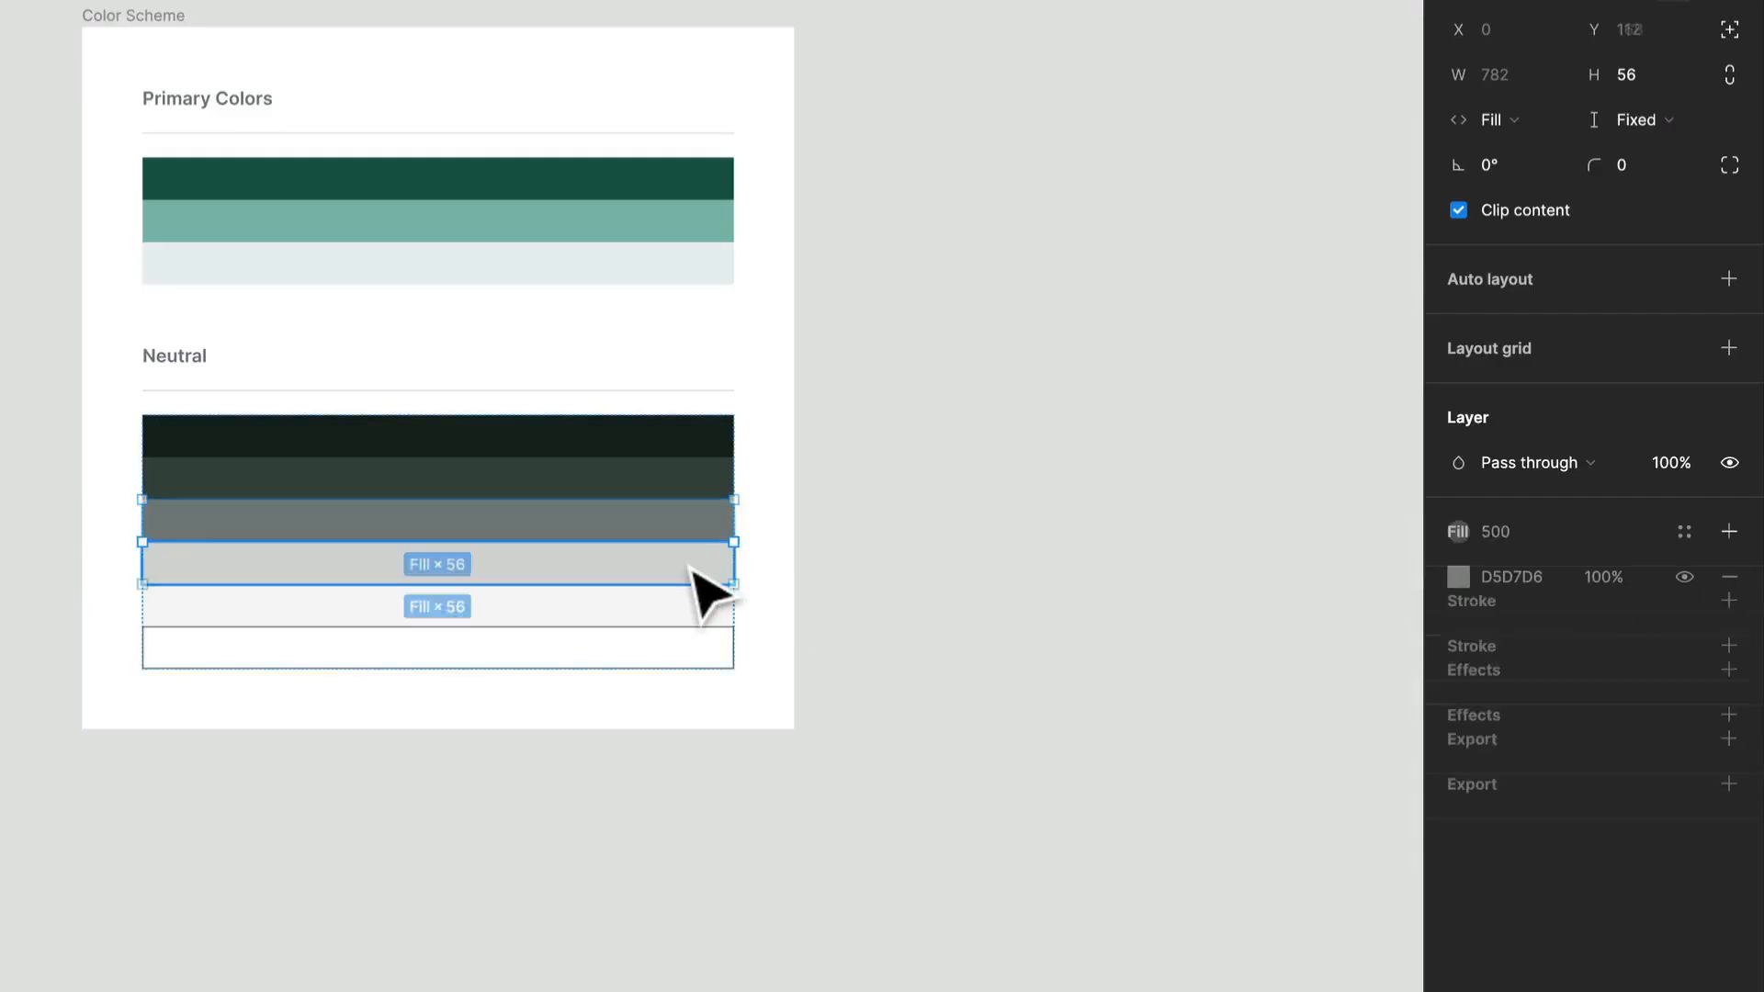
left_click(1694, 531)
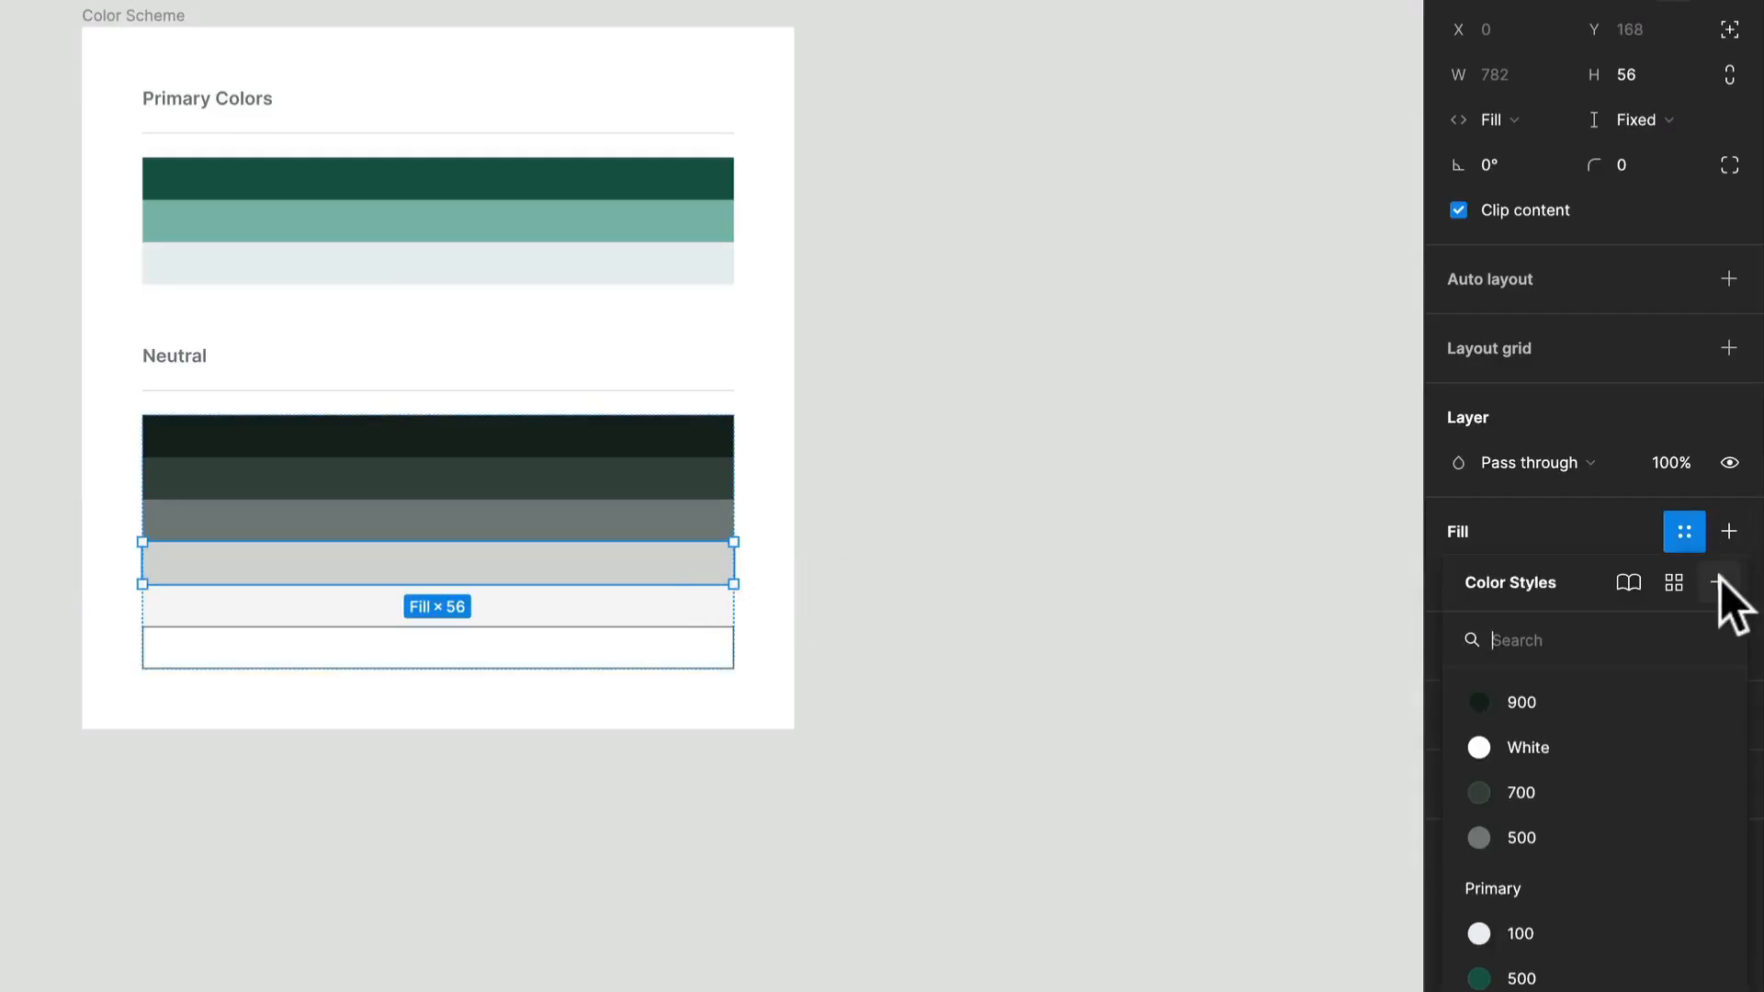
left_click(1718, 582)
type("300")
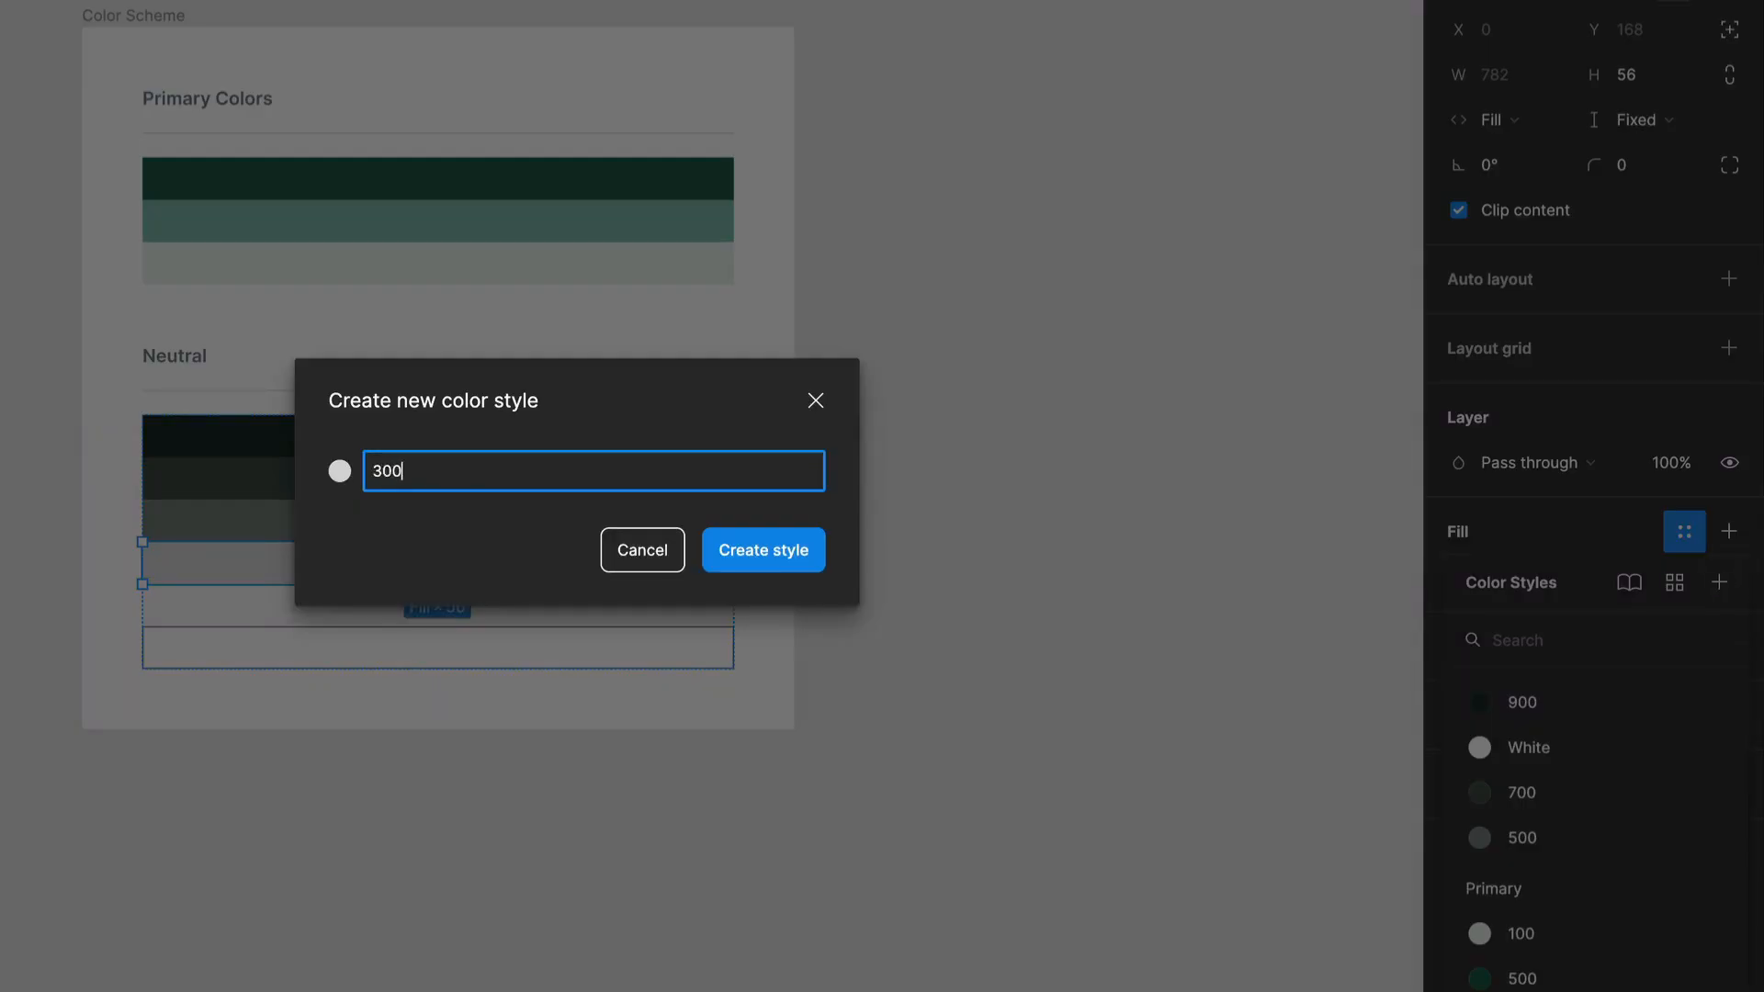
key("Return")
Create a color style named 100 from the fill of the near-white fifth swatch under Neutral.
left_click(484, 606)
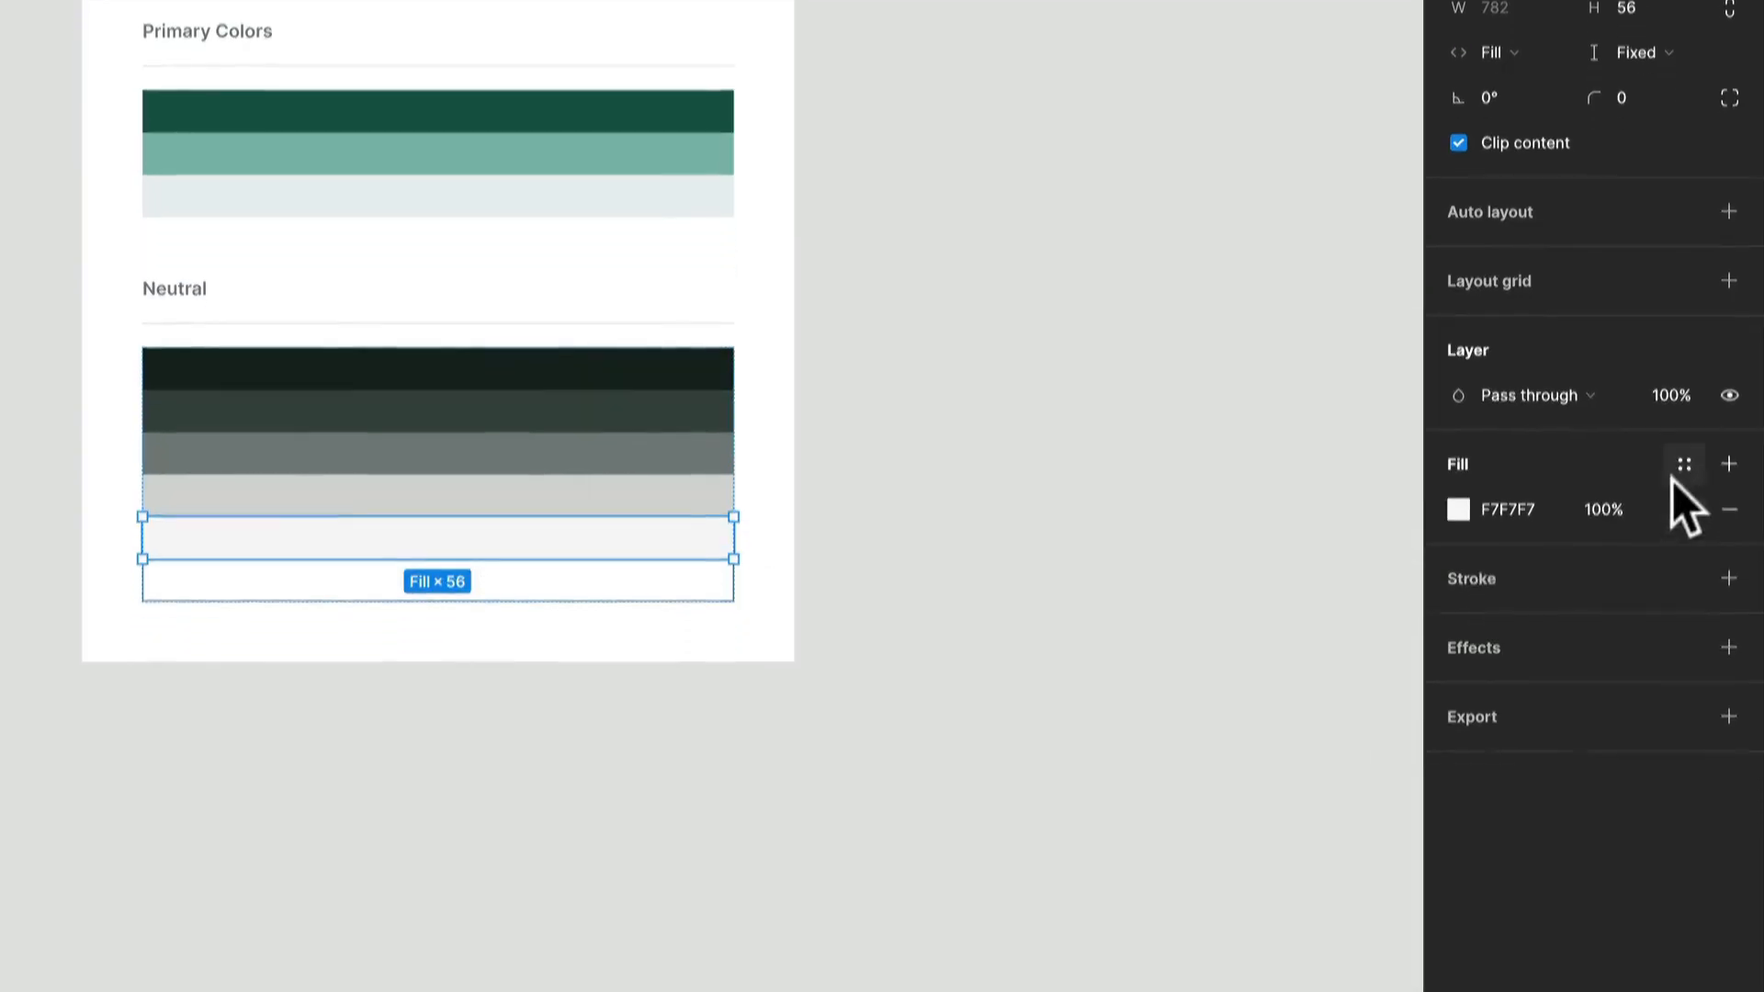
left_click(1685, 464)
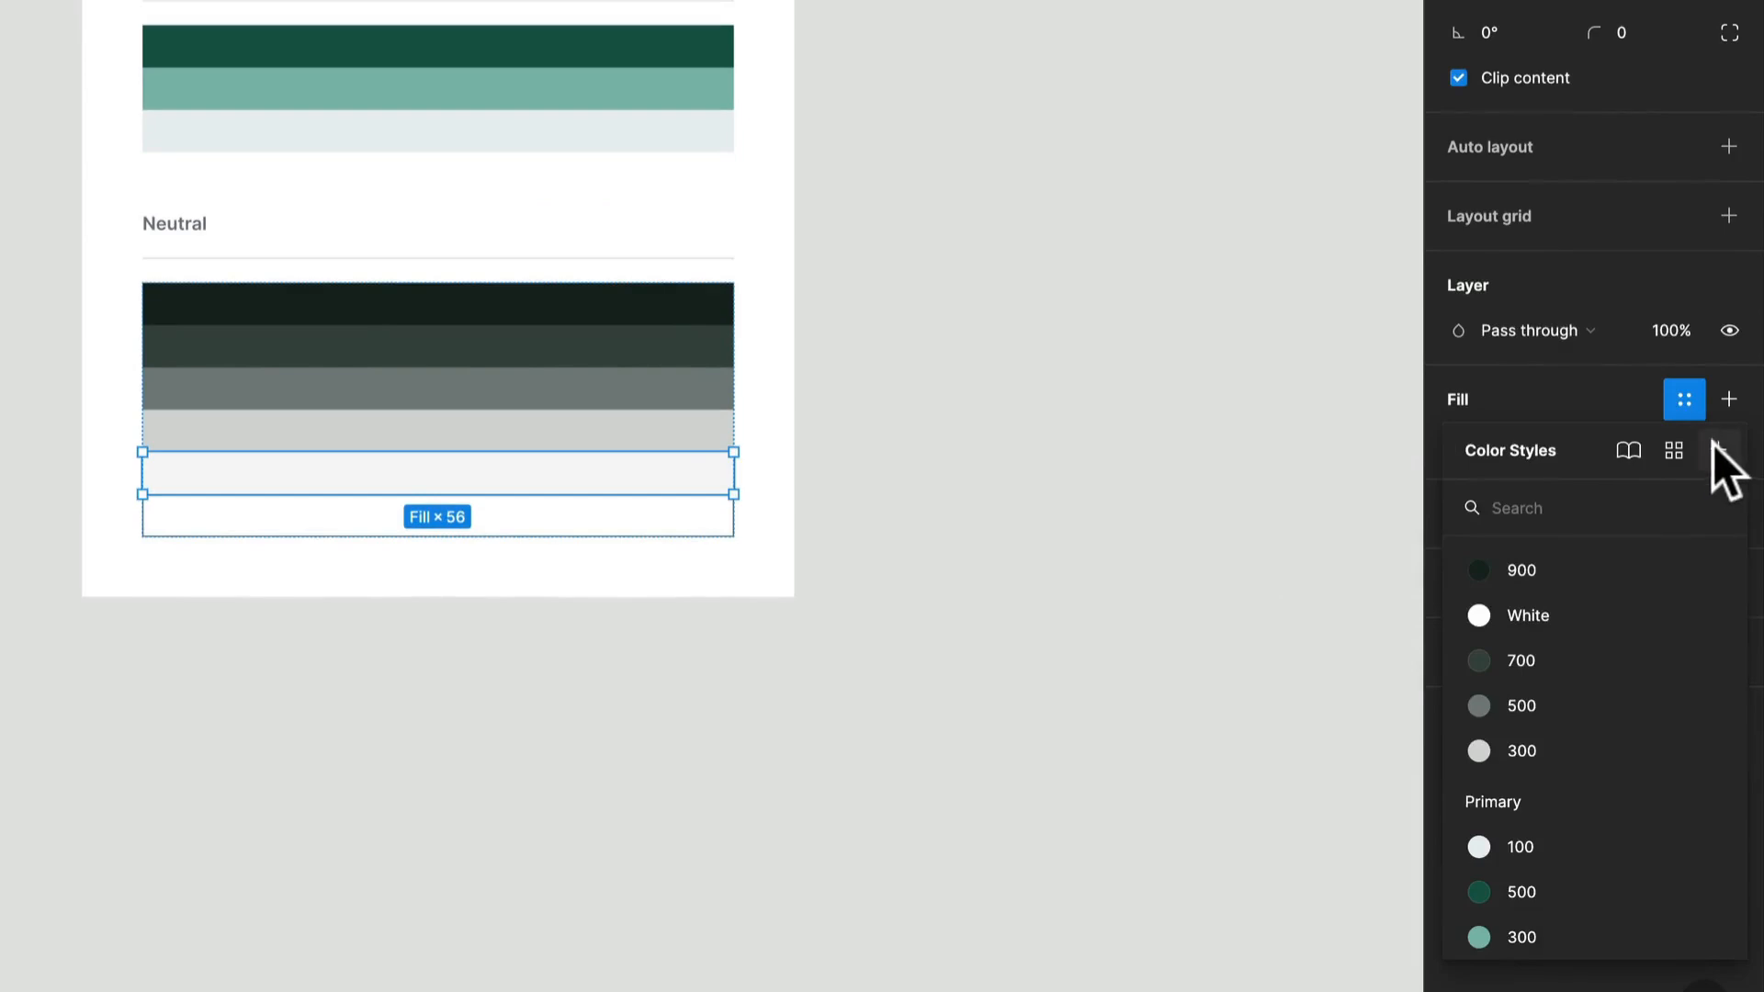
left_click(1715, 448)
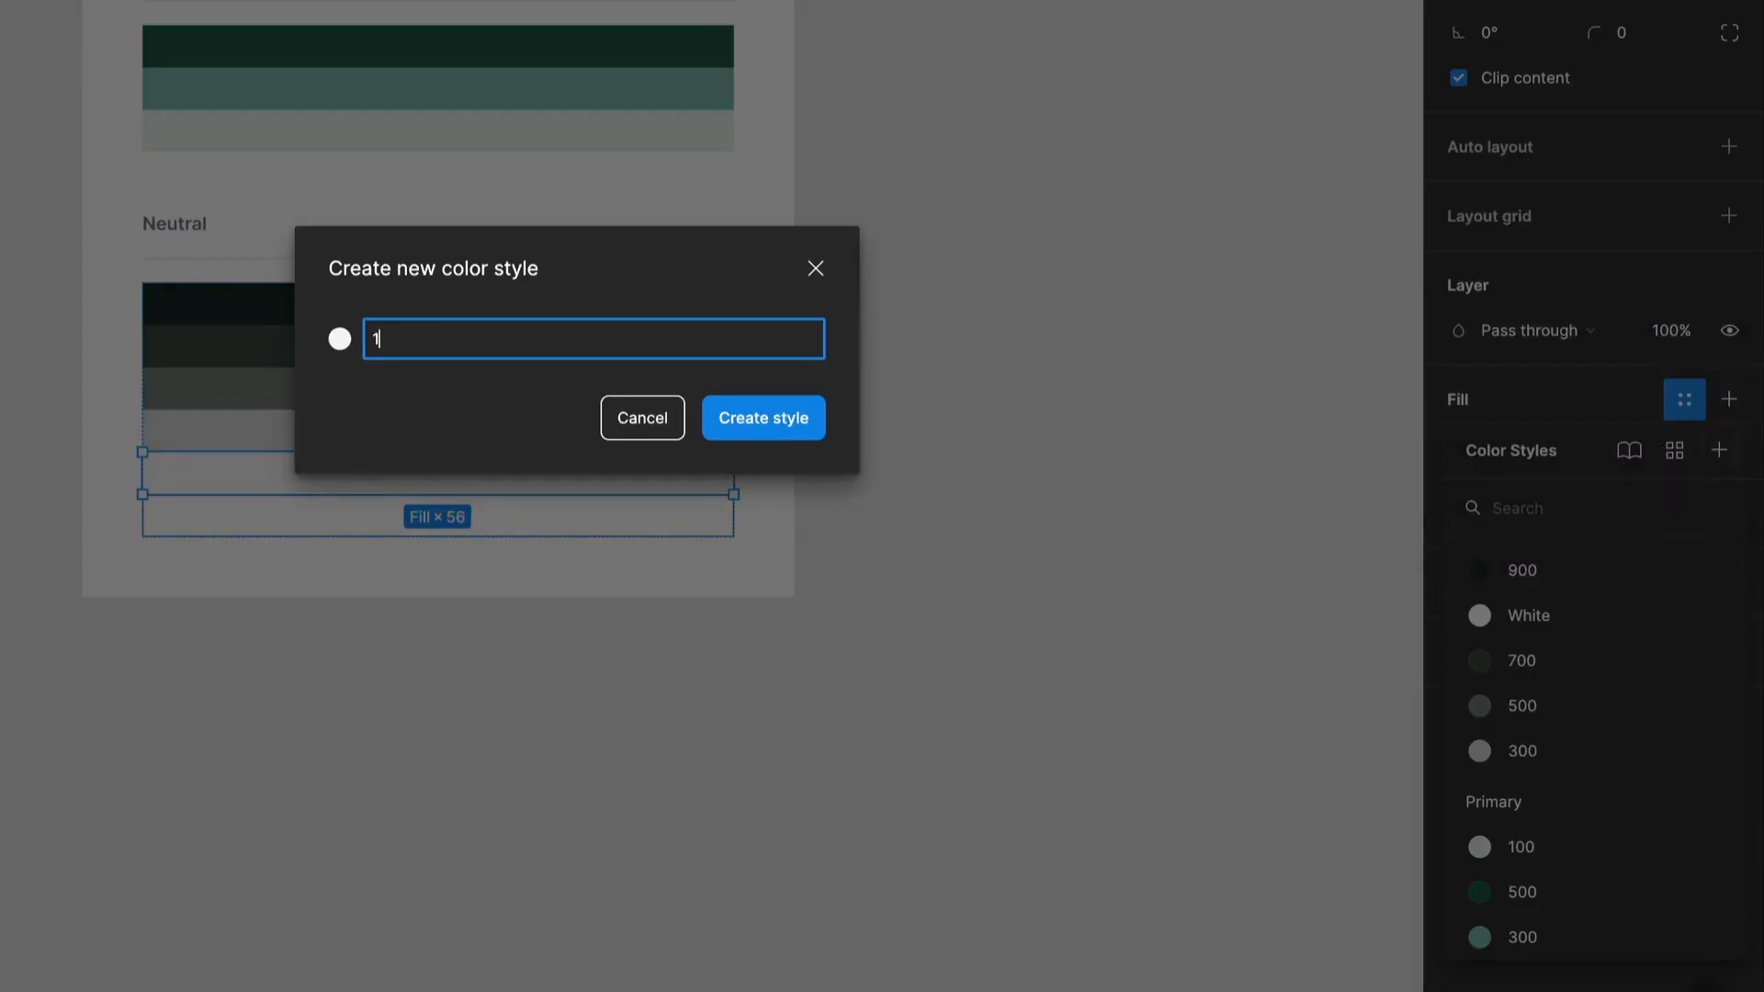
key("Return")
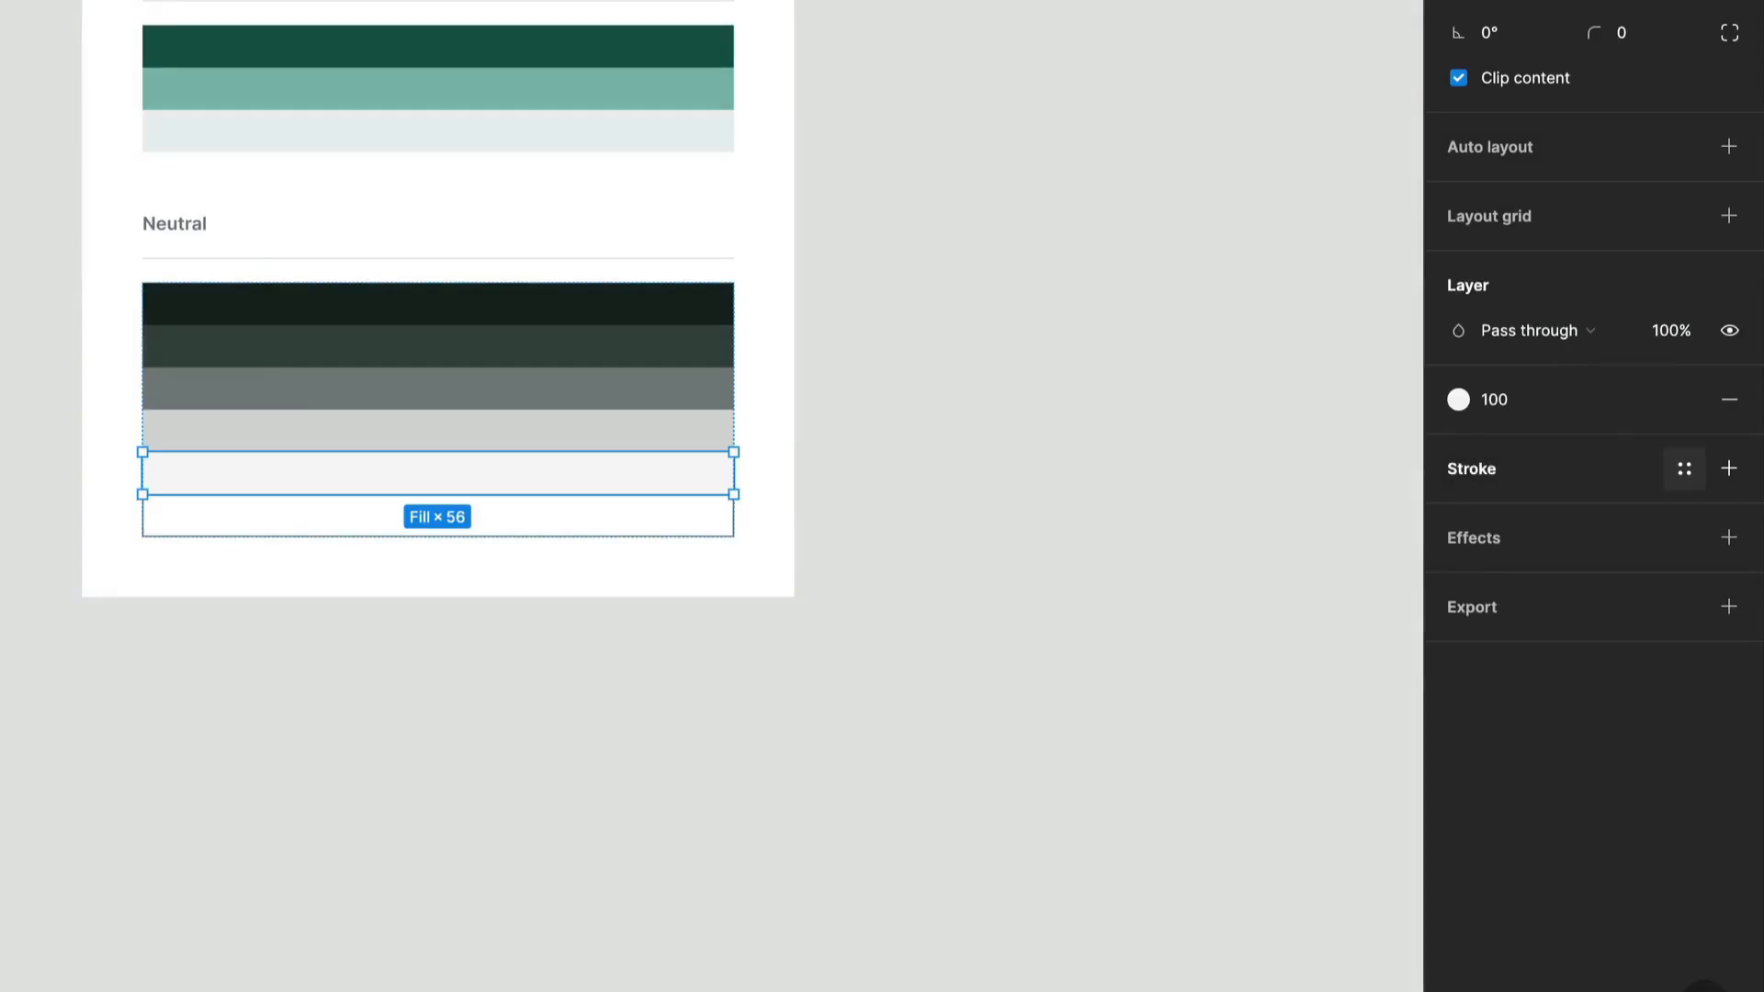
Group the ungrouped 900, White, 700, 500, 300 and 100 color styles into a new folder named Neutrals.
left_click(1250, 315)
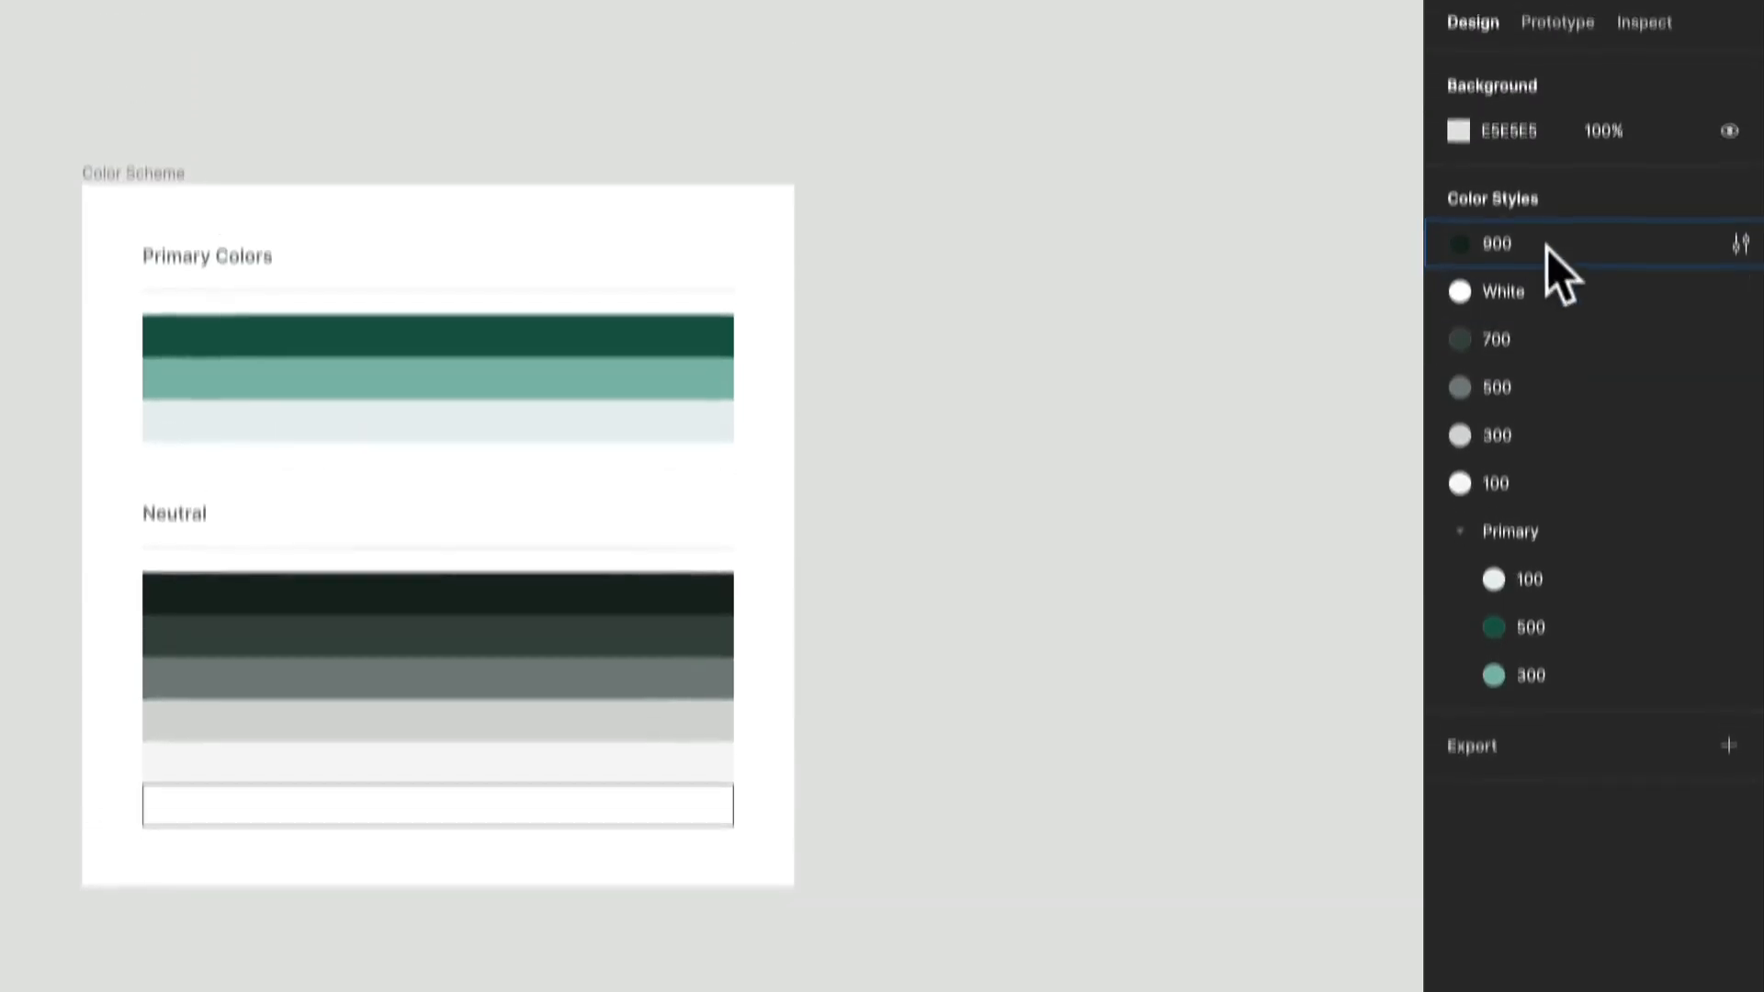
left_click(1547, 253)
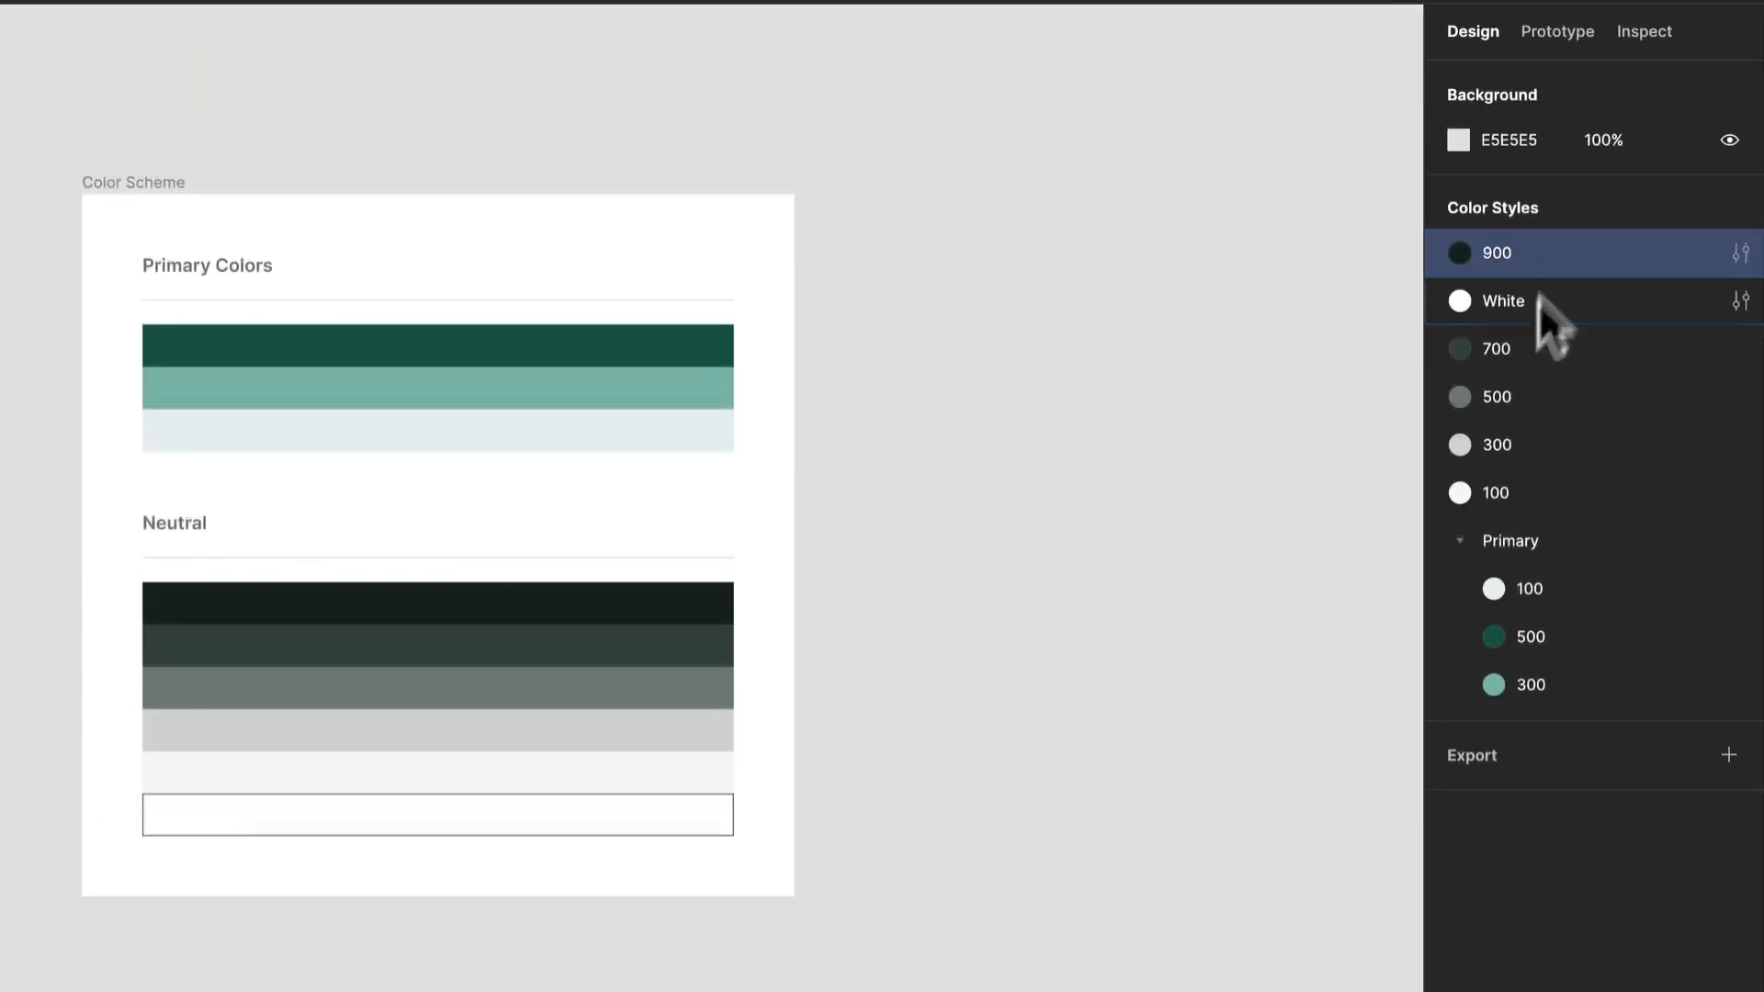
left_click(1516, 472, "shift")
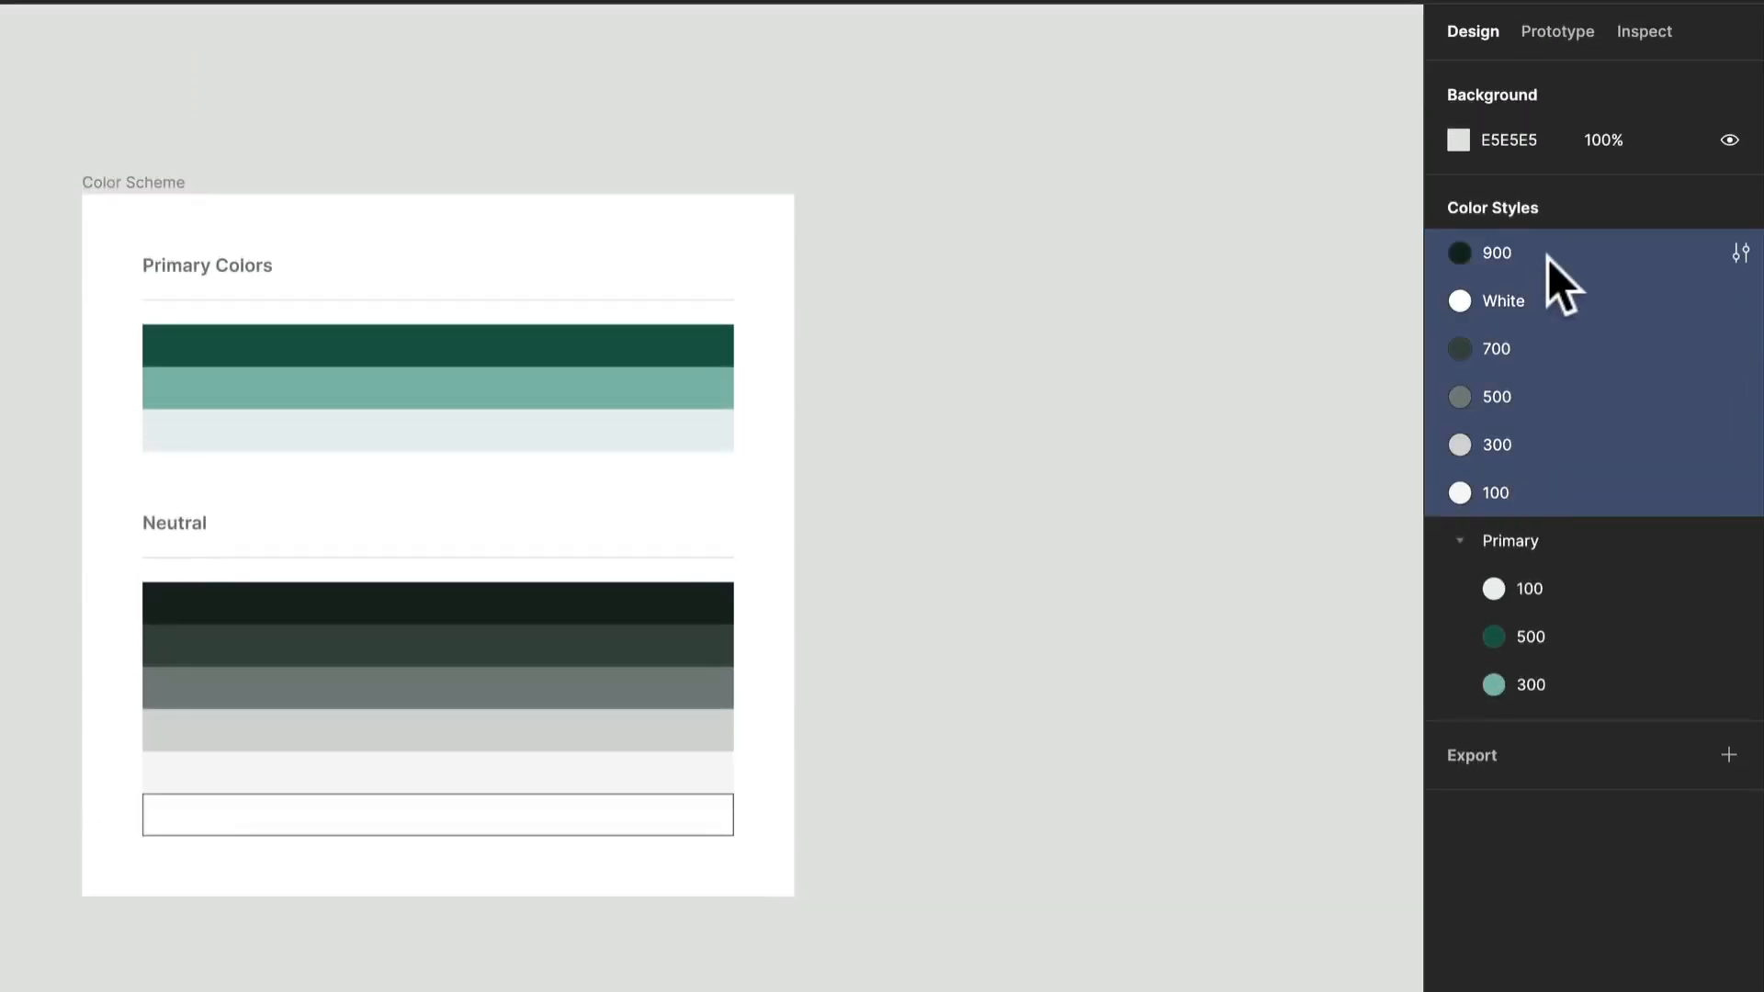
left_click(1556, 584)
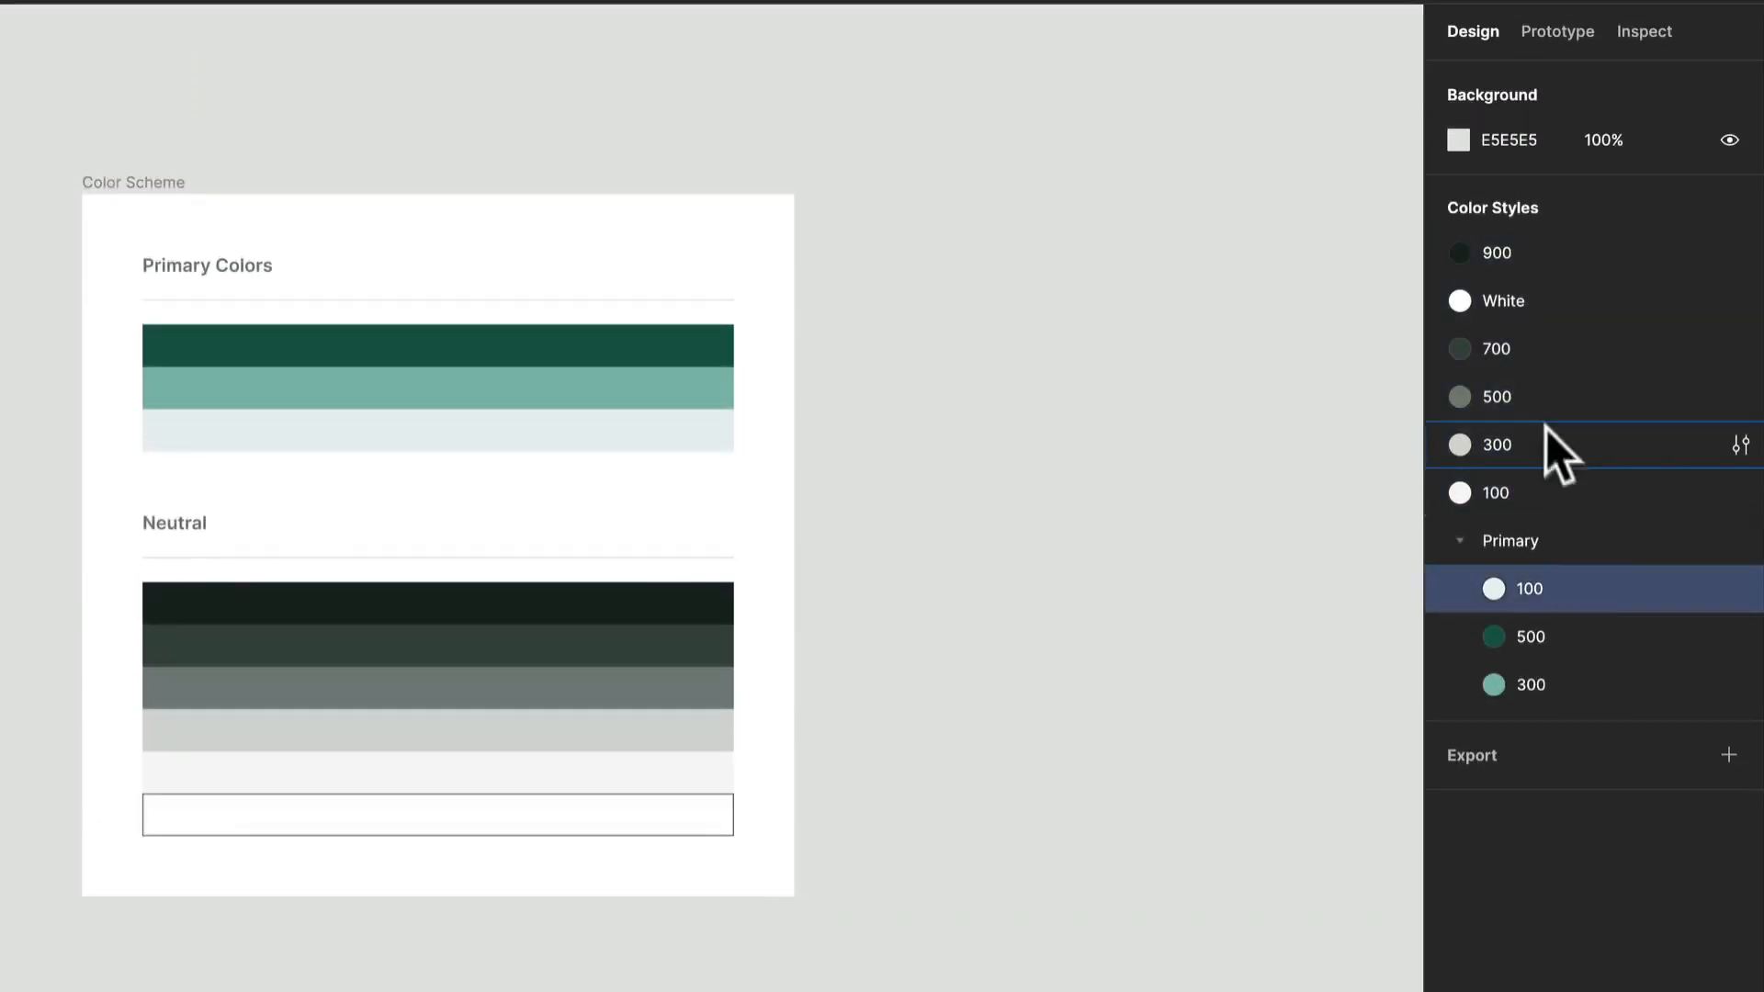
left_click(1575, 229)
left_click(1537, 480, "shift")
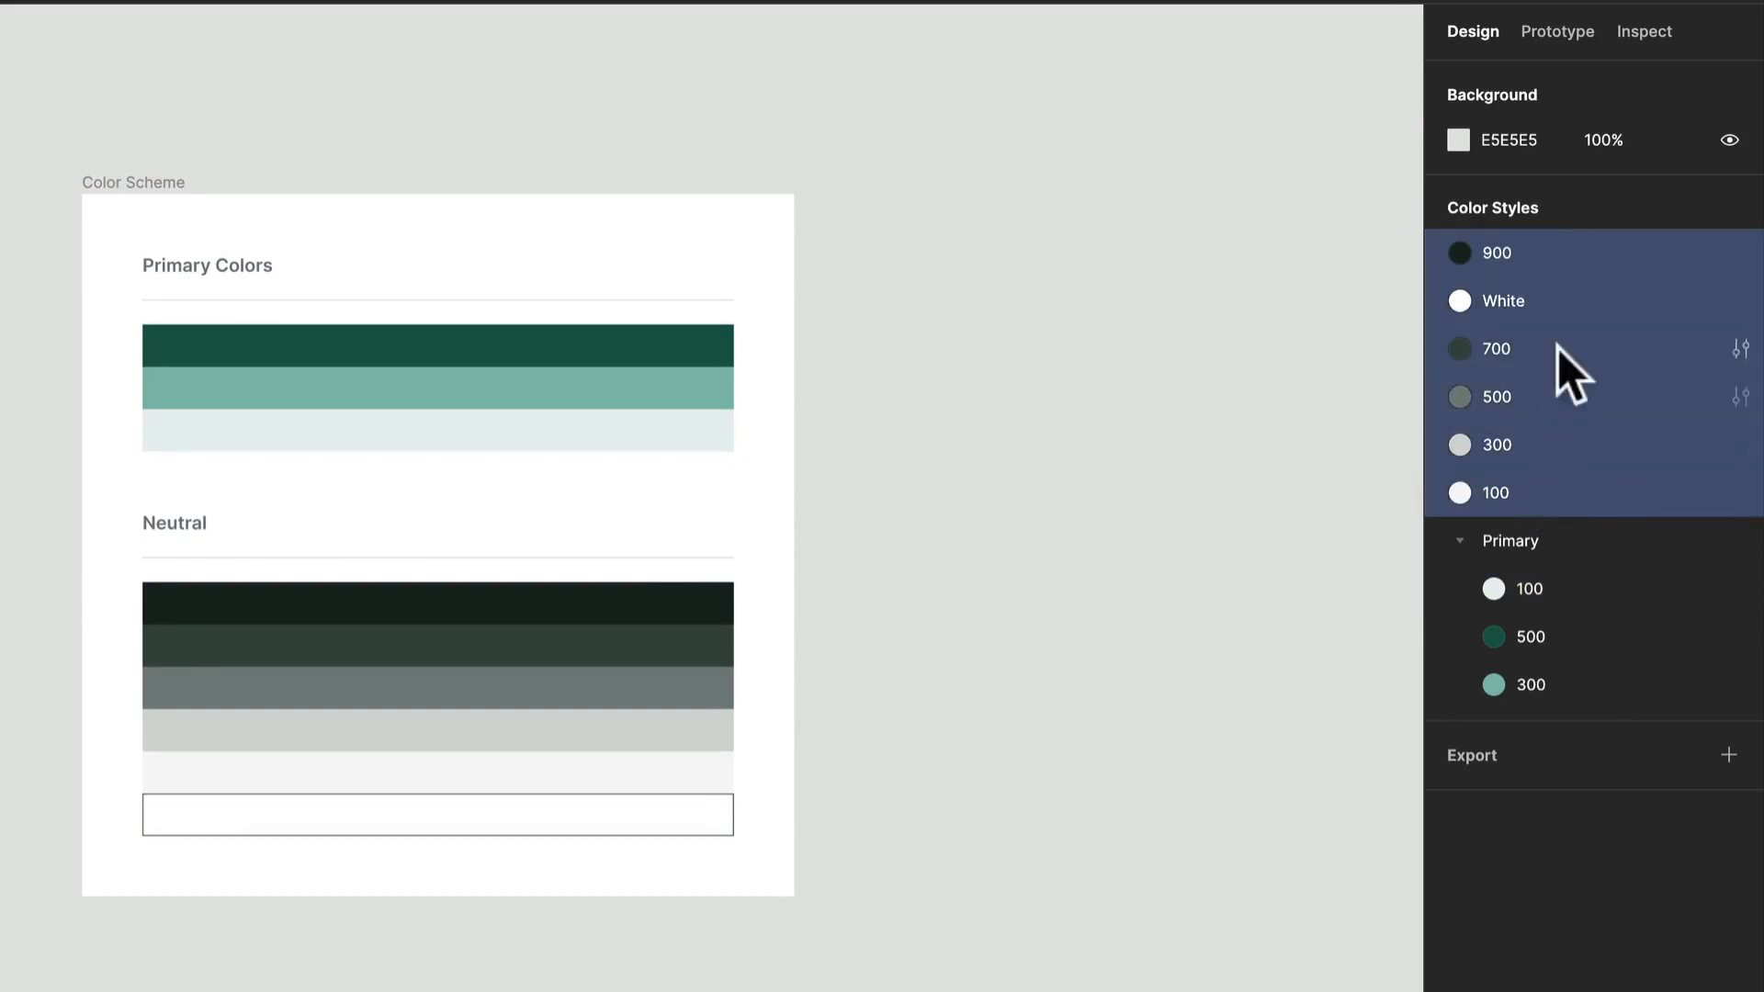
right_click(1592, 323)
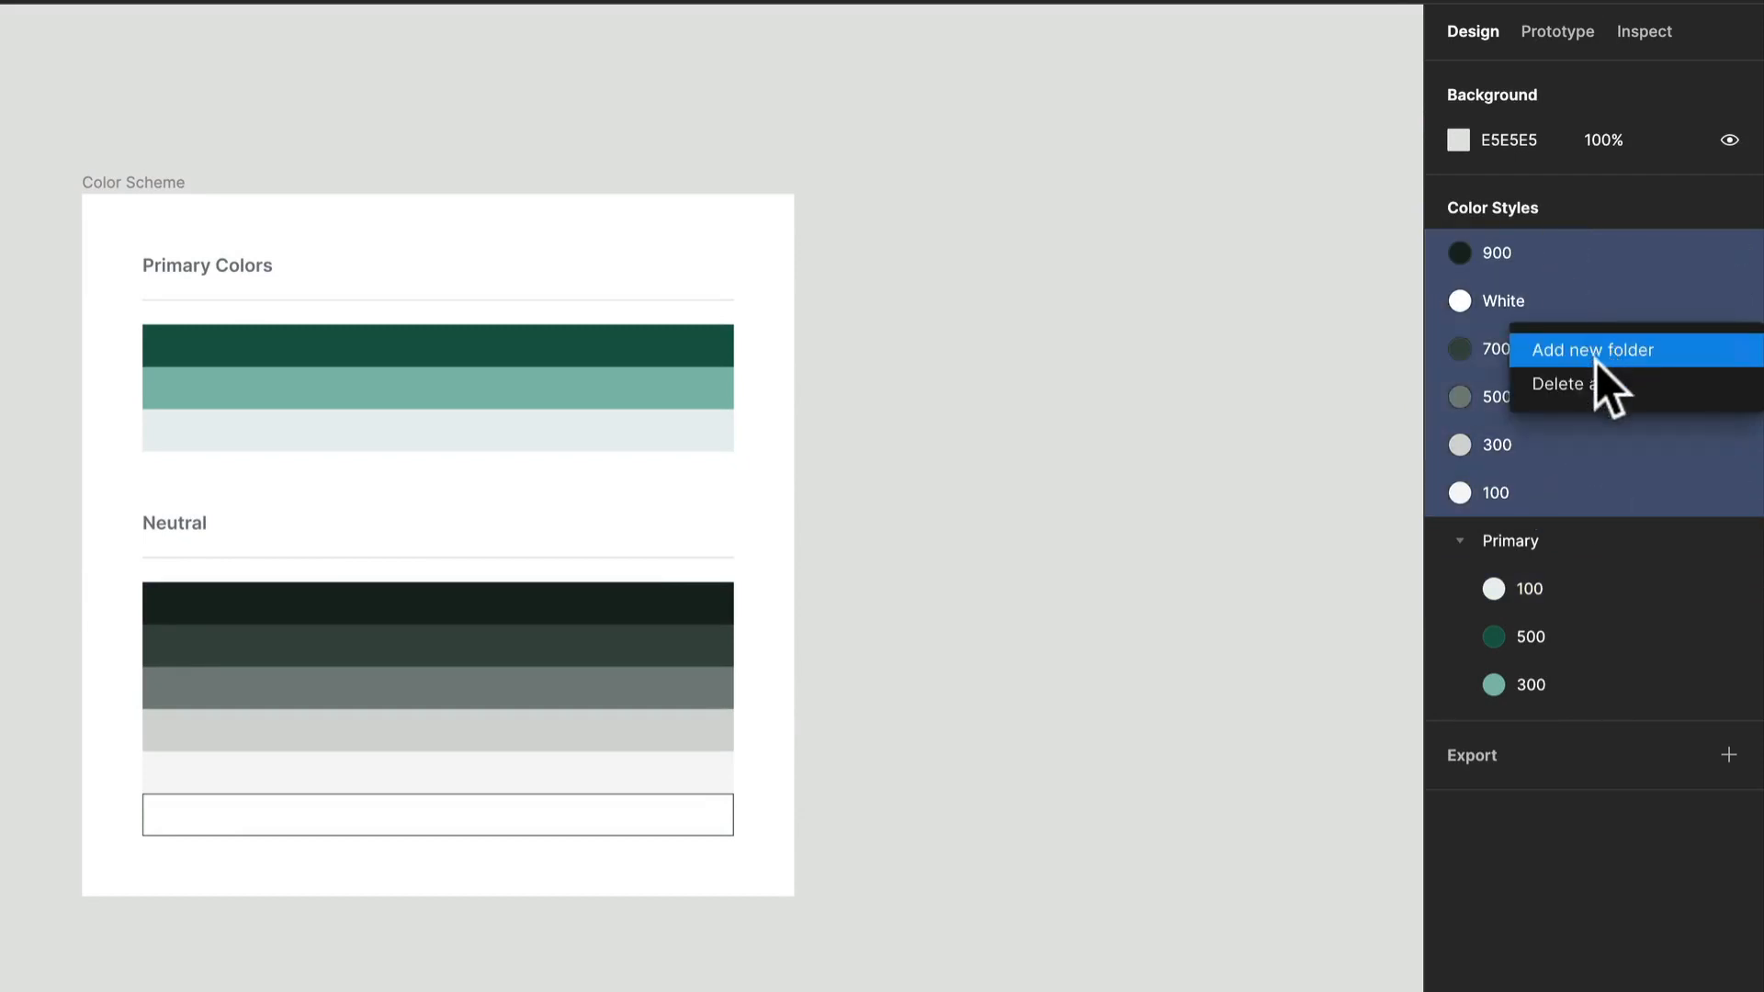
left_click(1601, 349)
type("N")
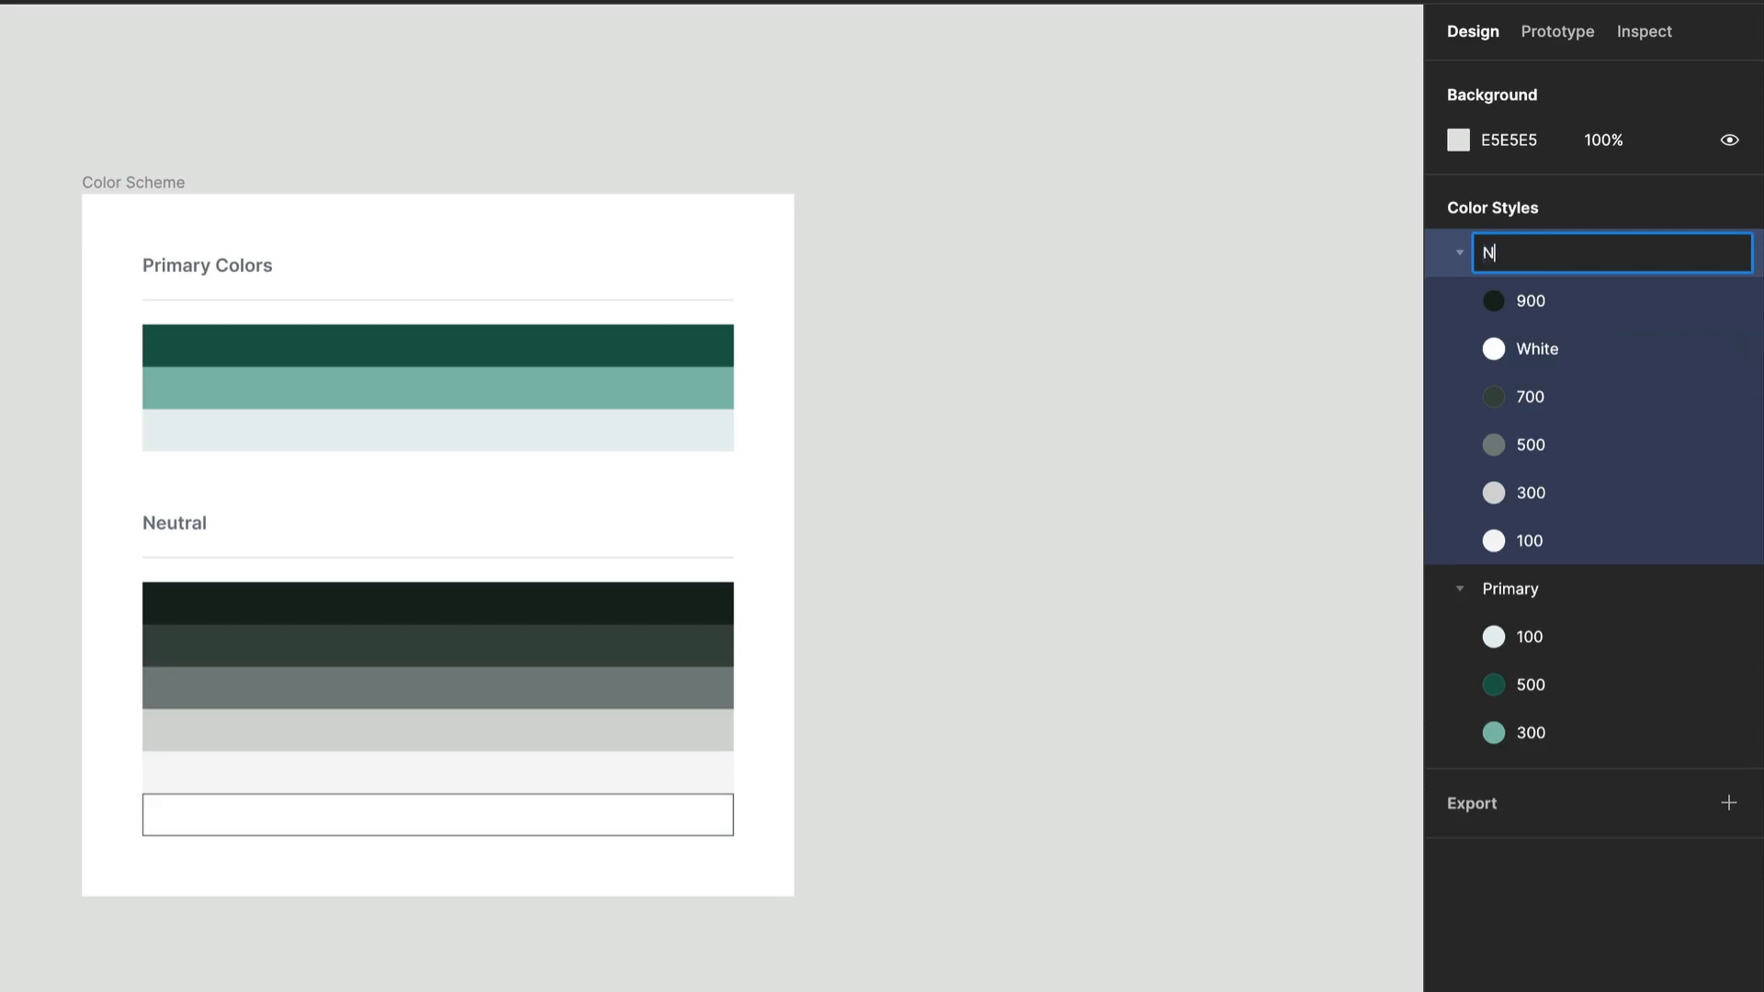
type("eutrals")
key("Return")
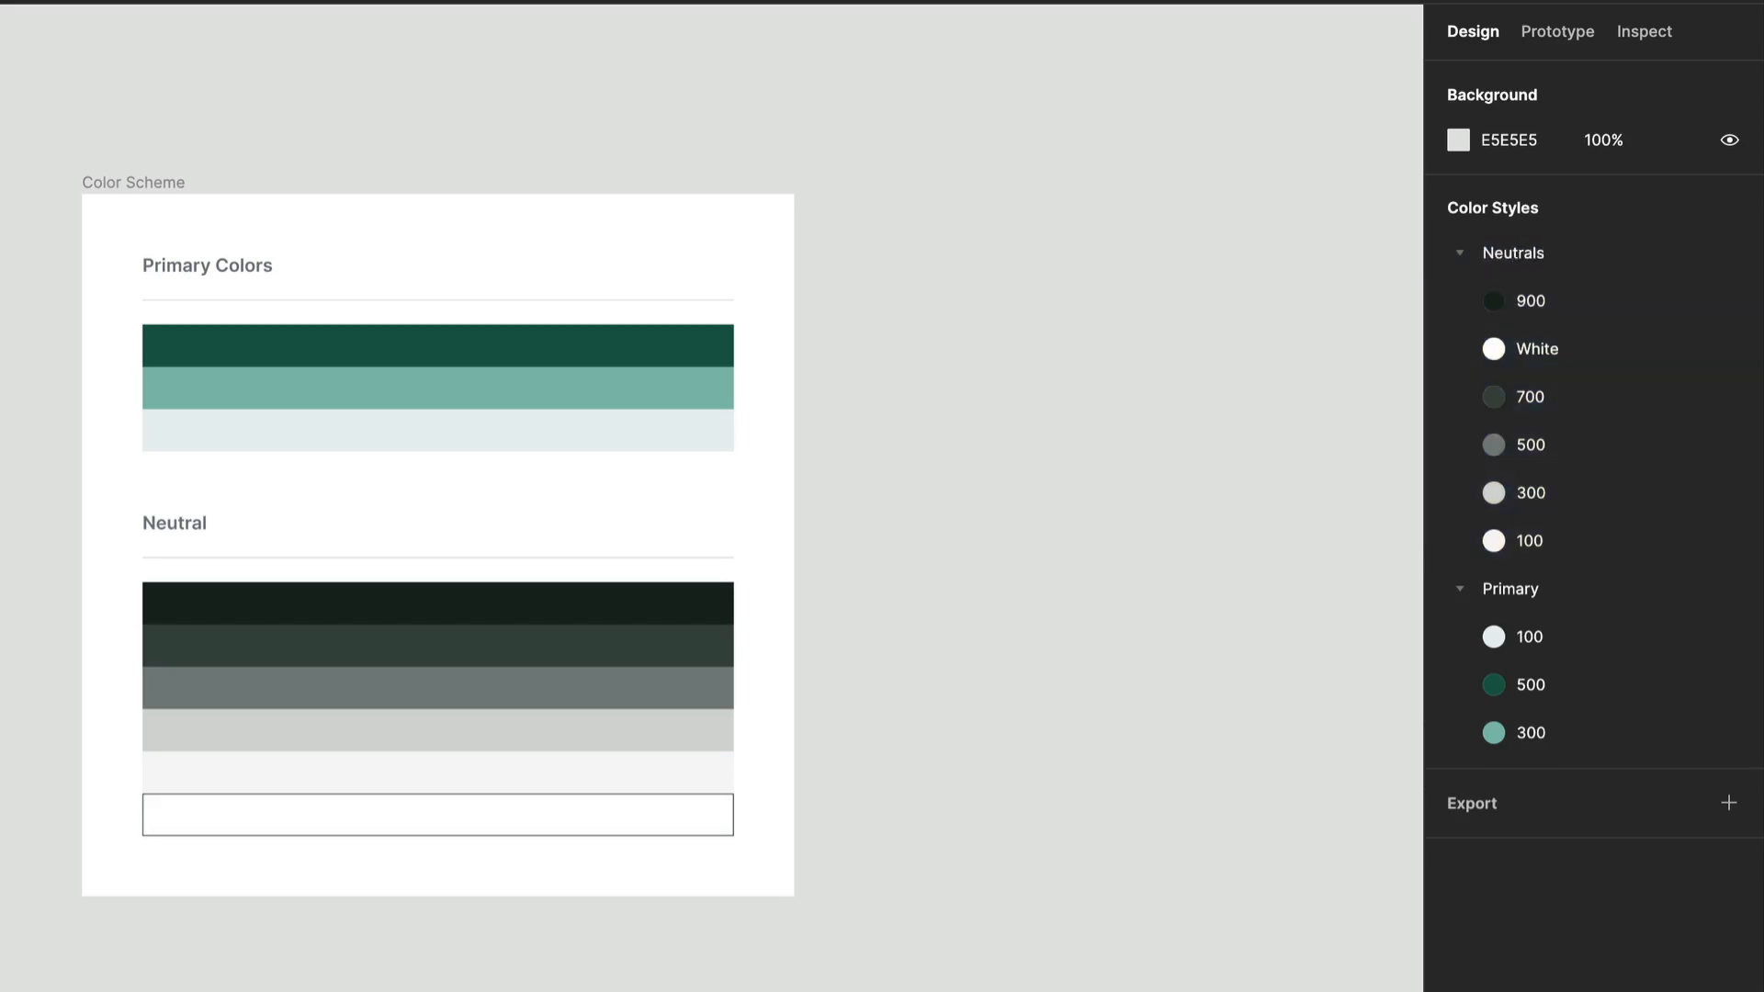
Move the White color style below 100, to the end of the Neutrals folder.
left_click_drag(1588, 349, 1576, 568)
left_click(1158, 735)
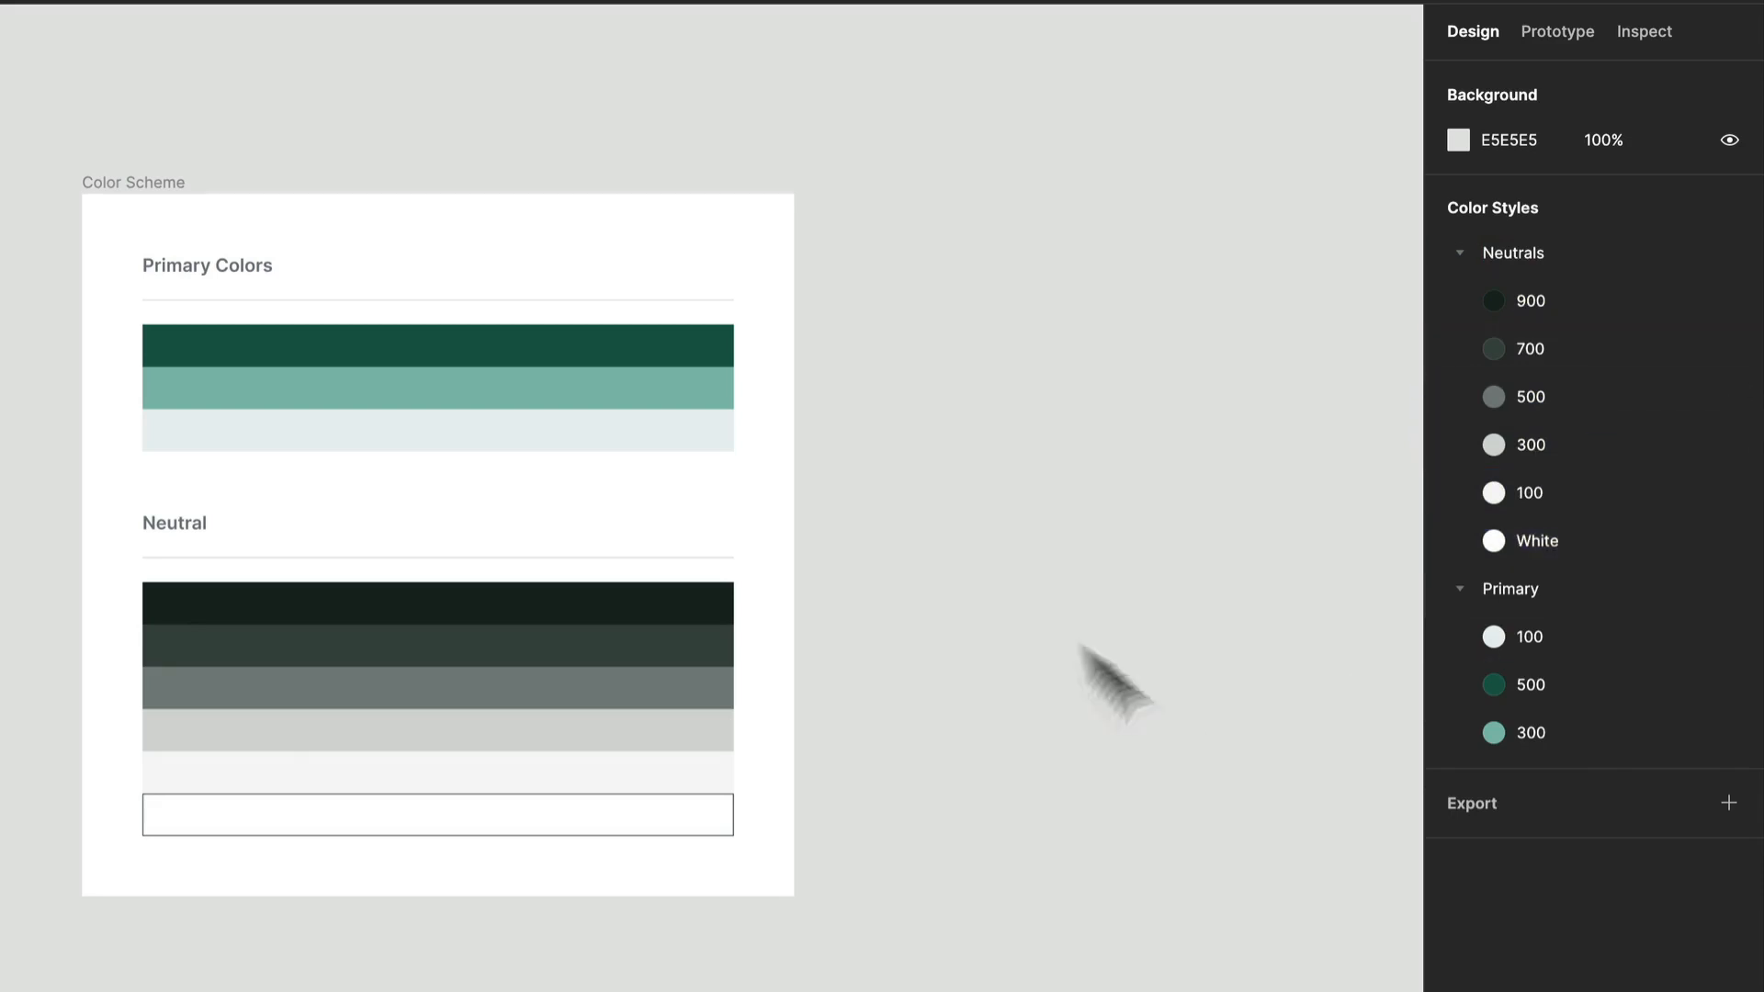
left_click(759, 336)
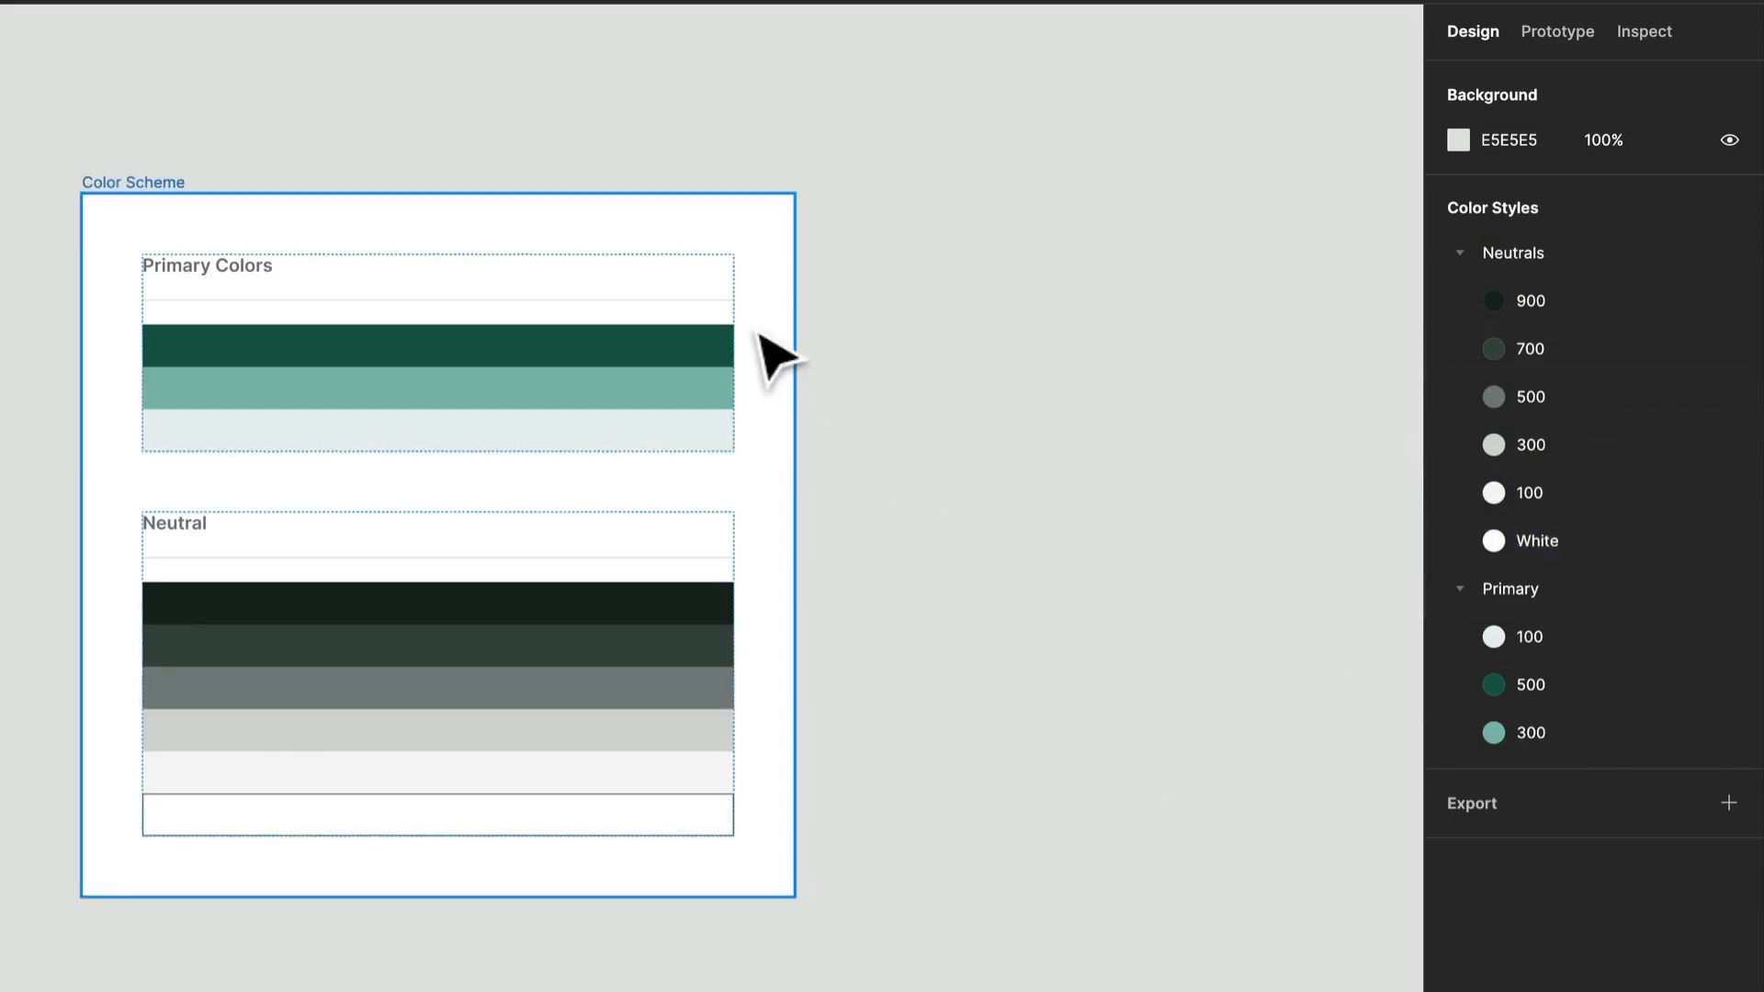
left_click(937, 338)
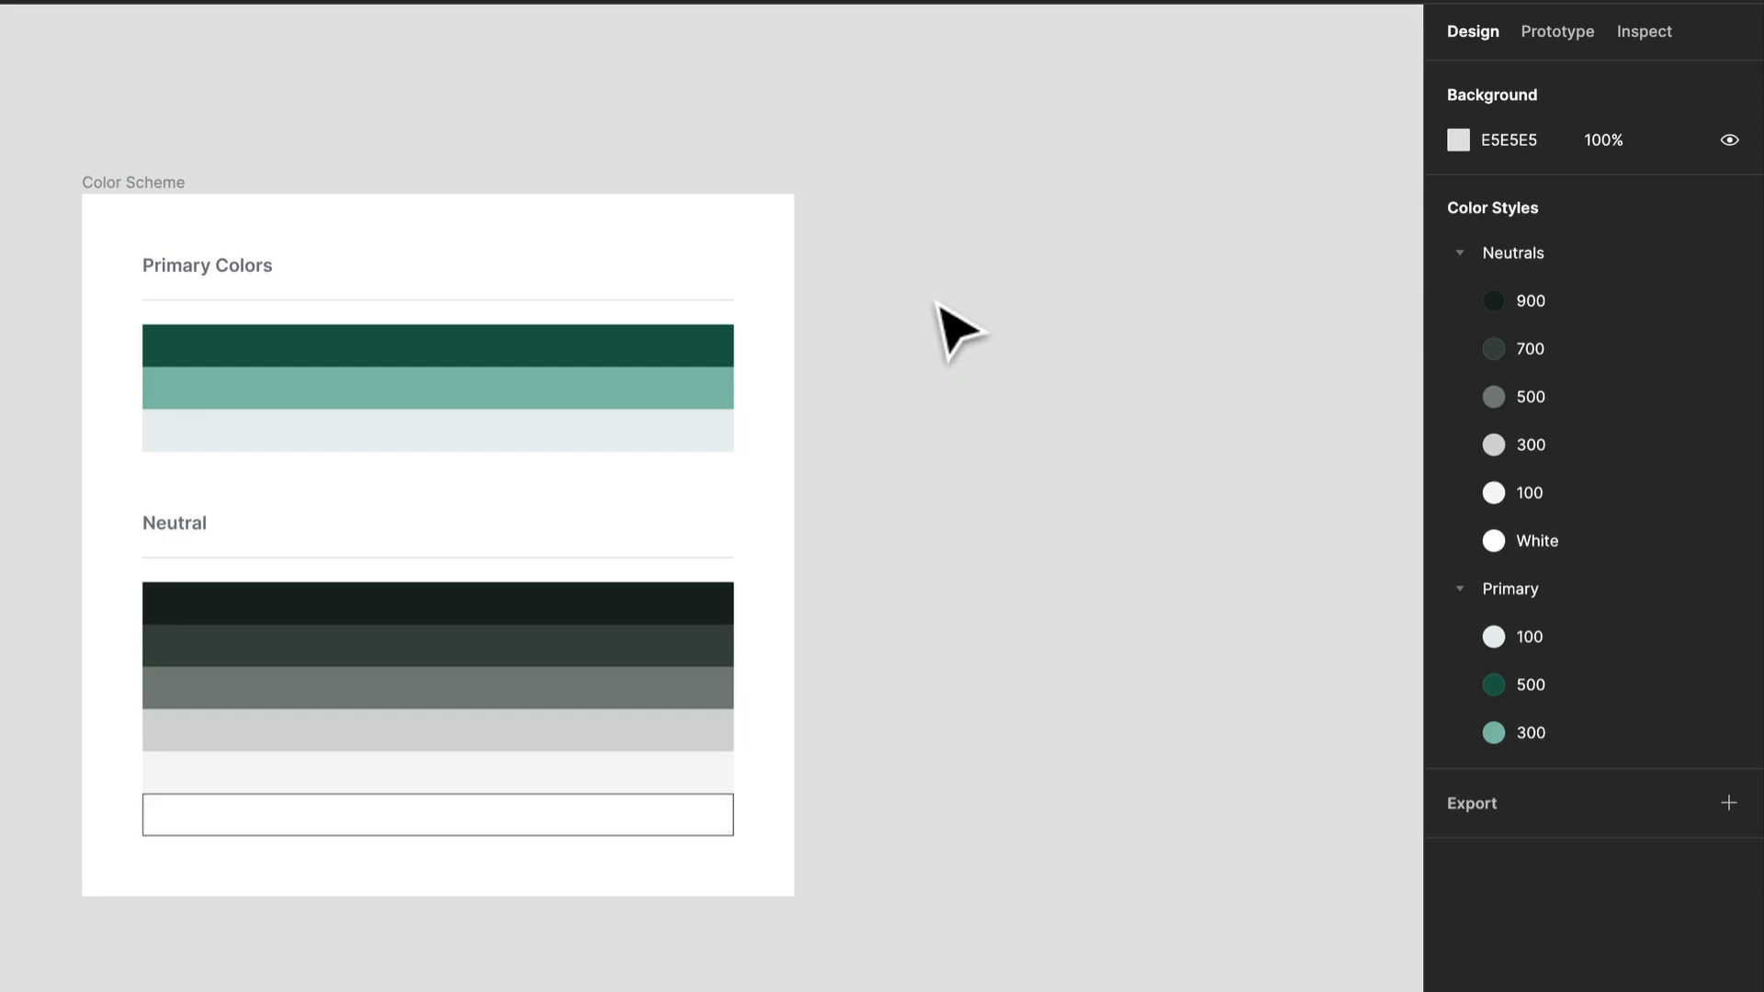
Launch the Style Manager plugin from the empty canvas.
right_click(959, 288)
mouse_move(1072, 510)
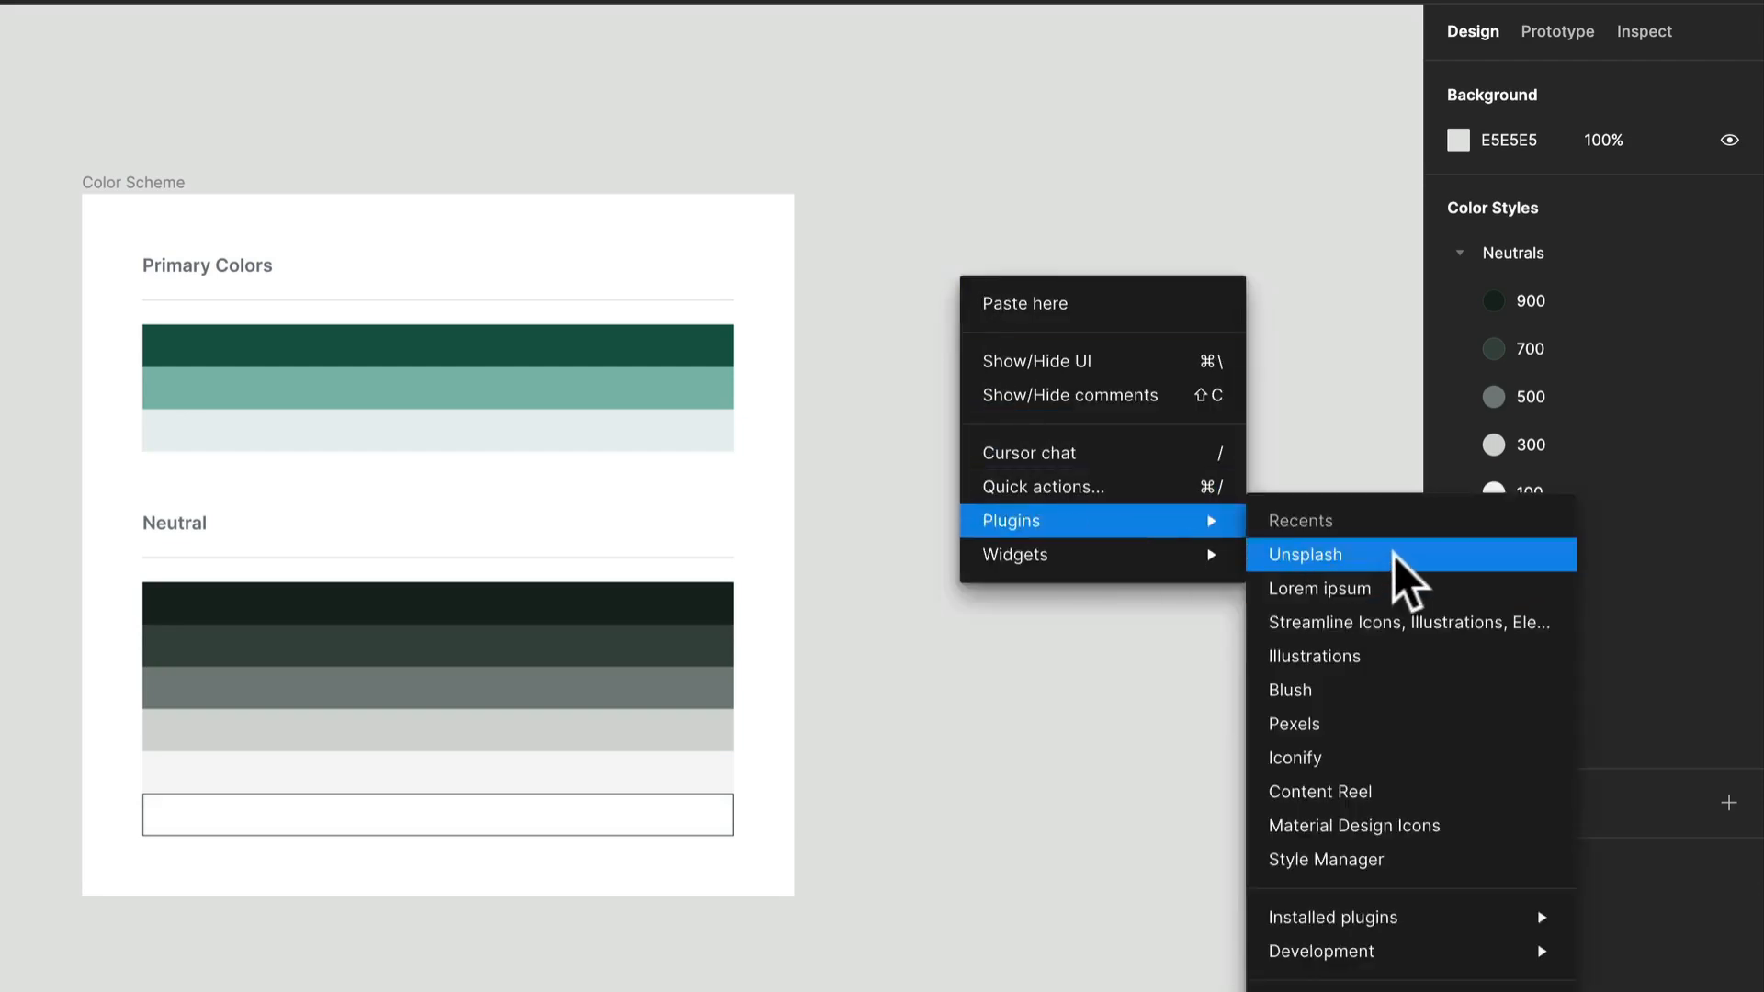
left_click(1402, 856)
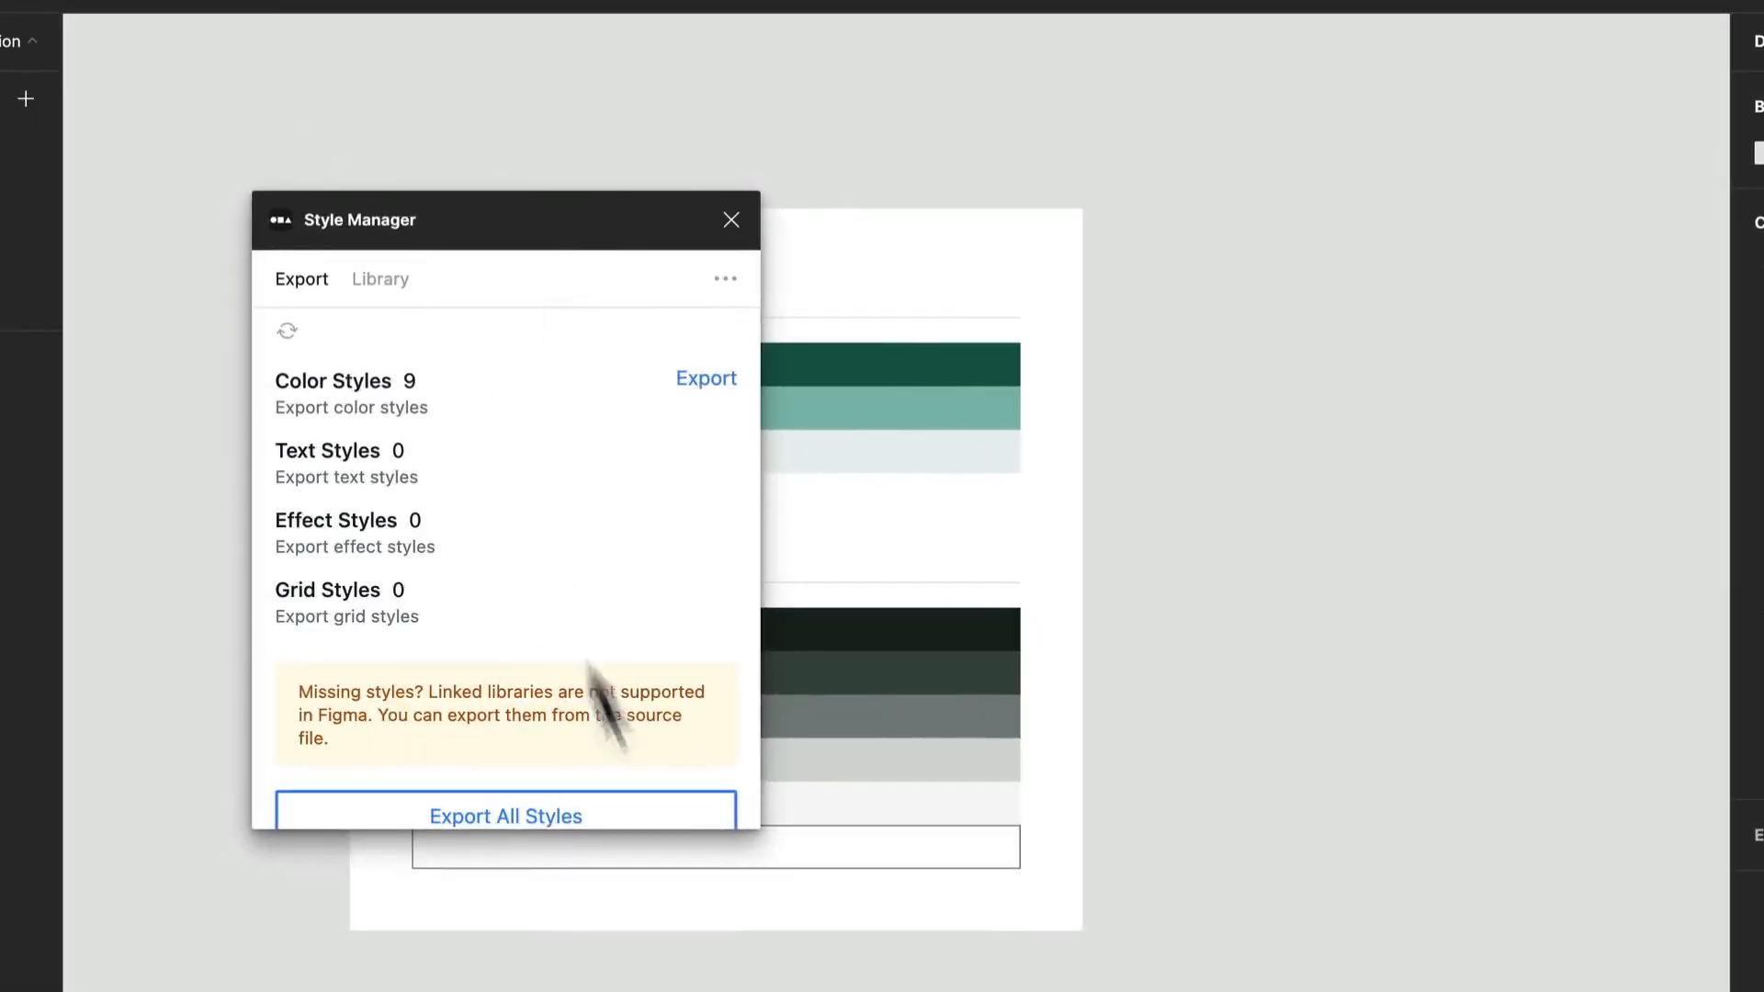
Export all styles to a new collection named Monochromatic Color Palette.
left_click(684, 816)
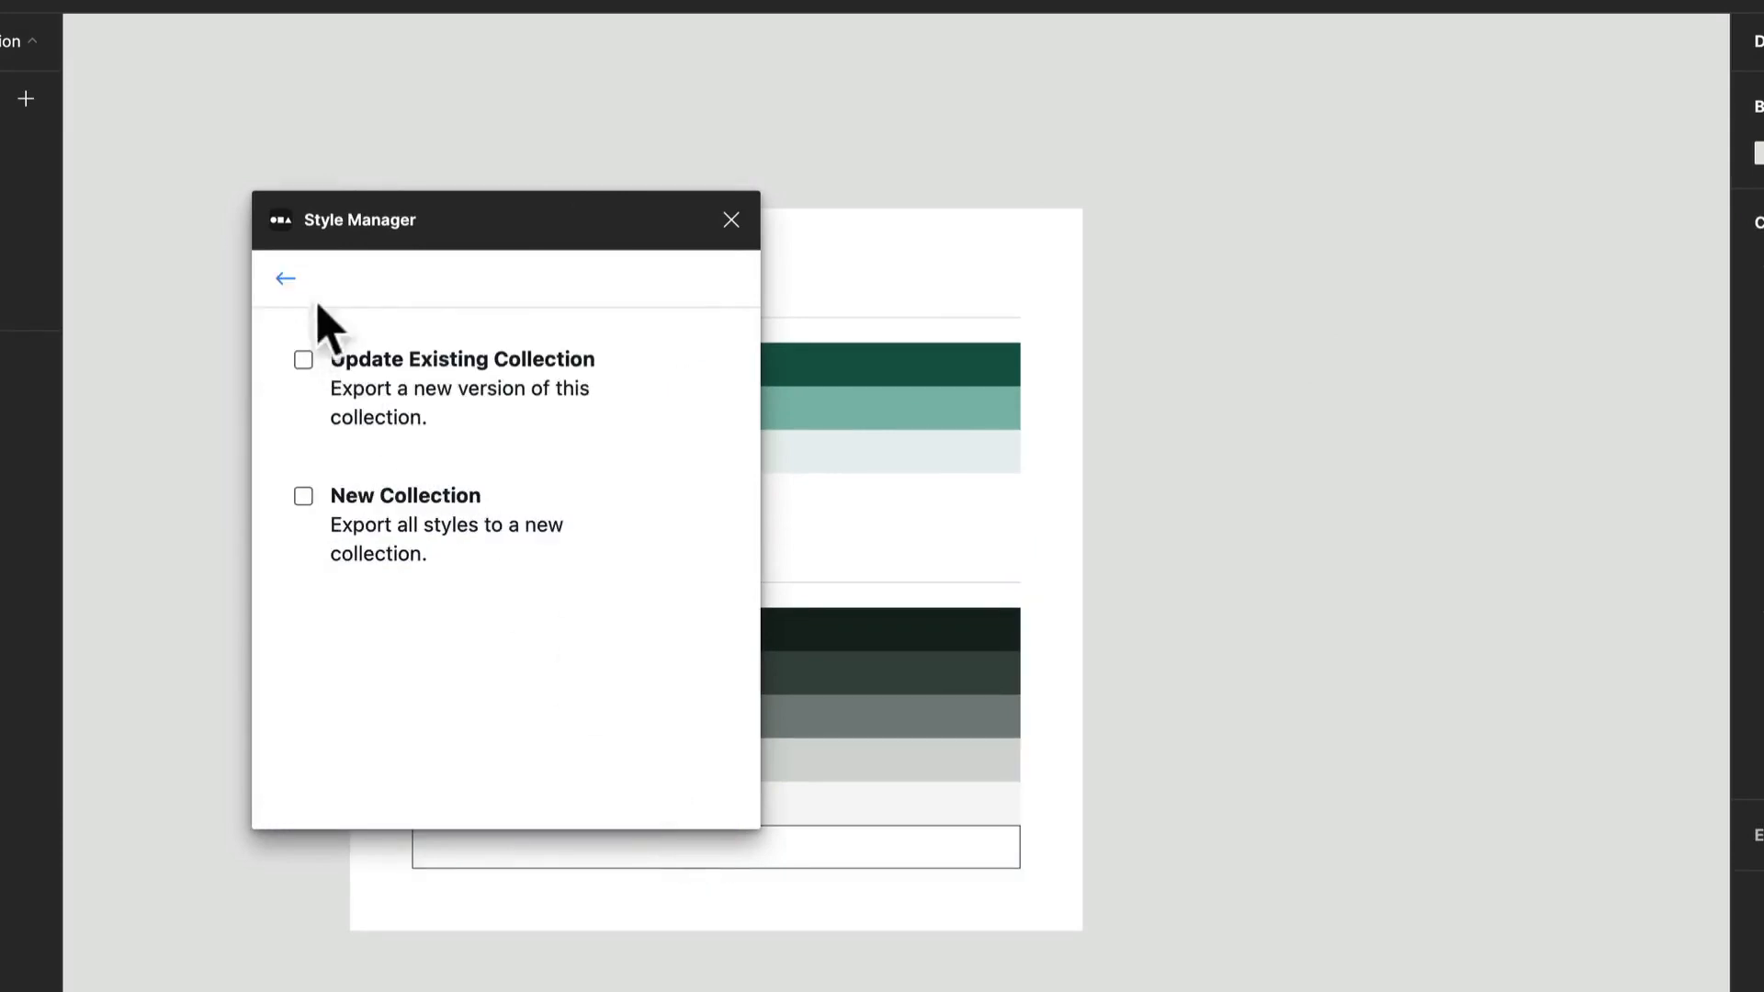
left_click(304, 501)
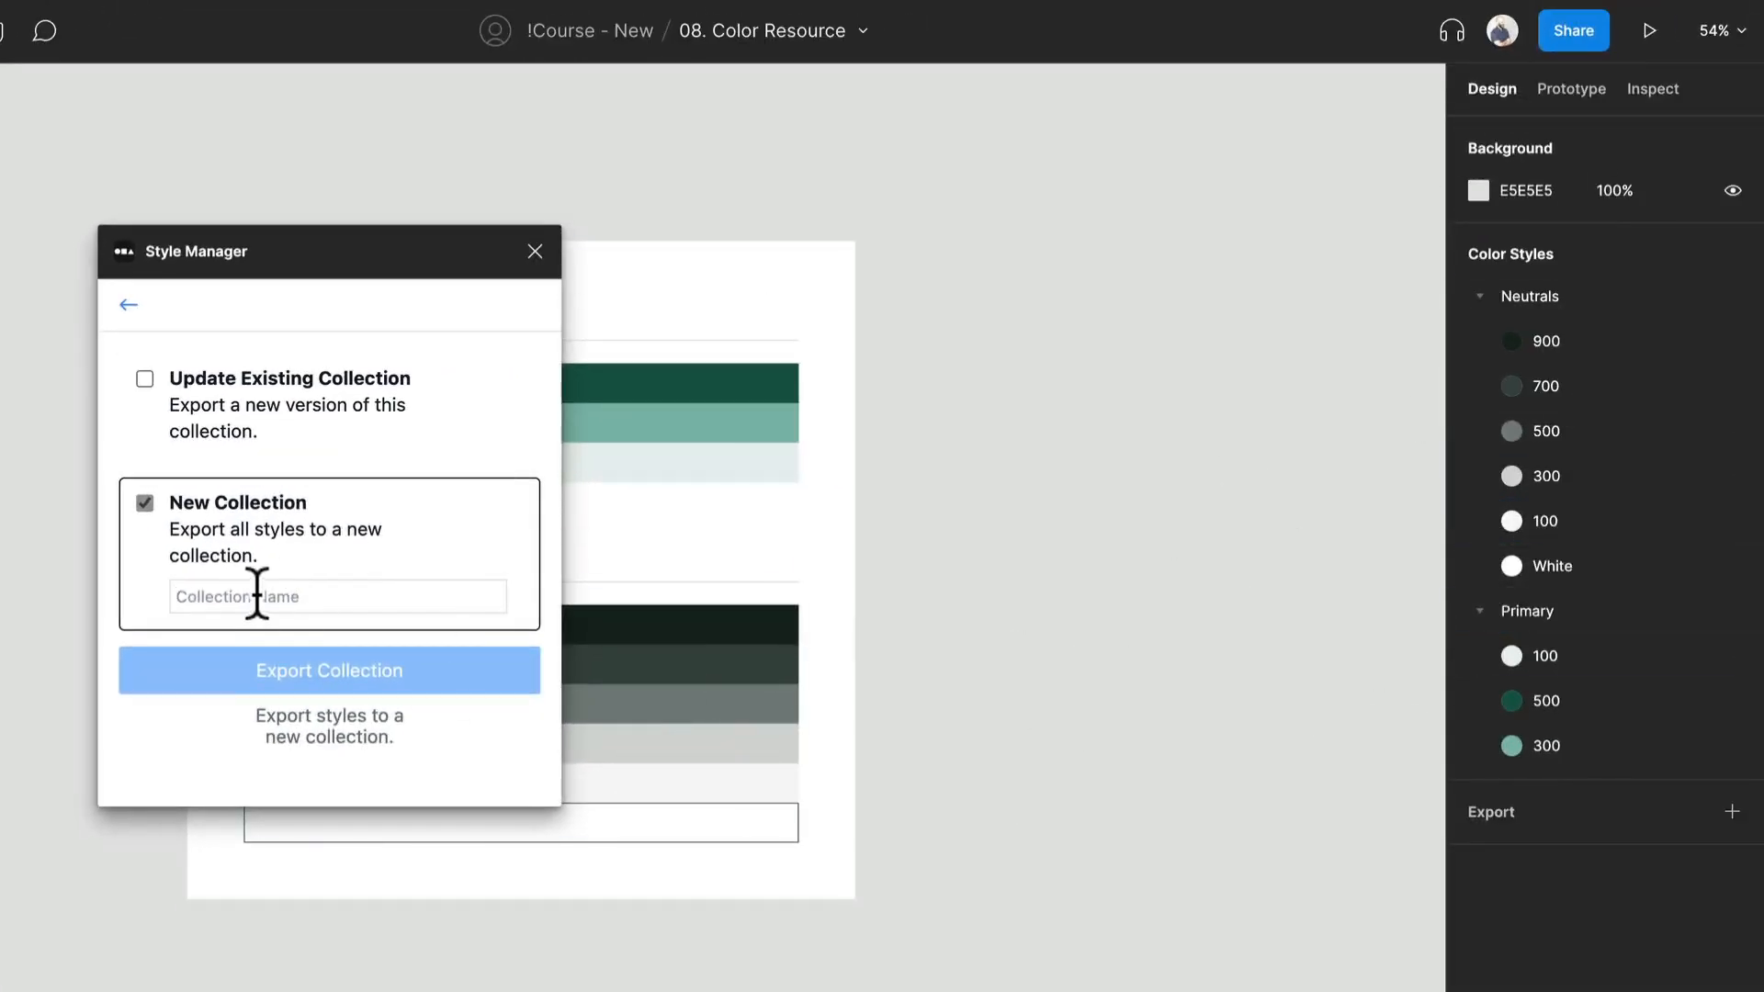
left_click(257, 595)
type("Monochromatic Color Palette")
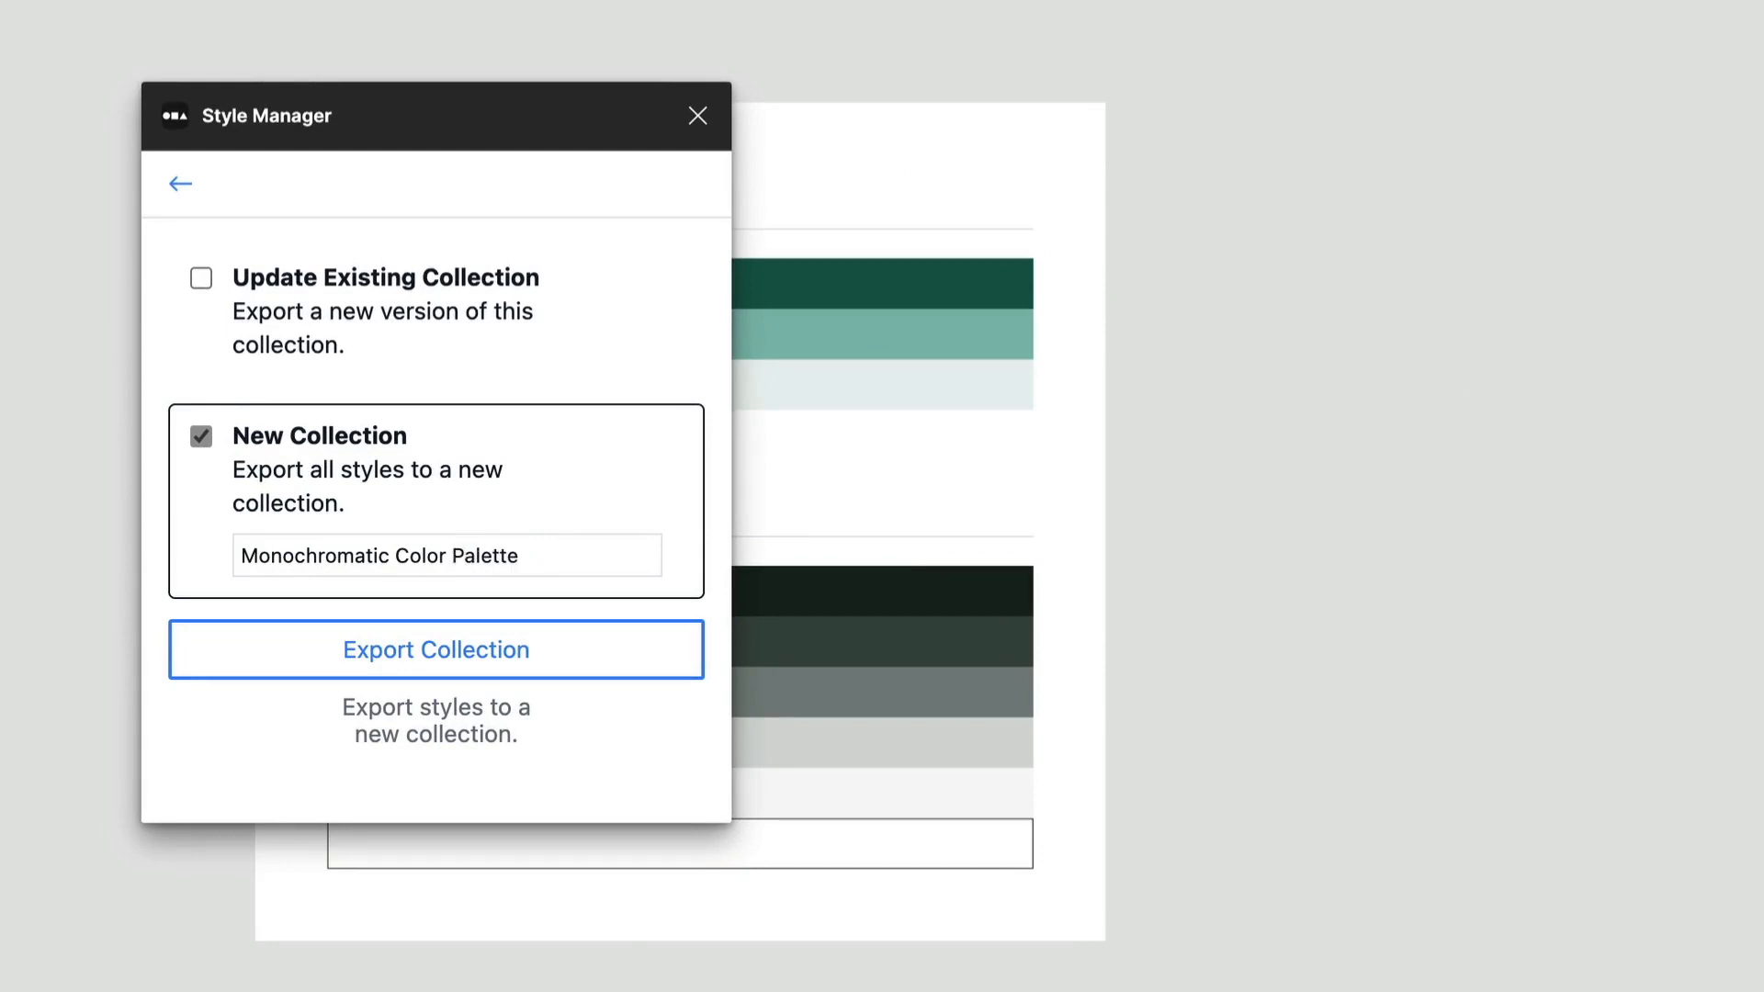
left_click(349, 650)
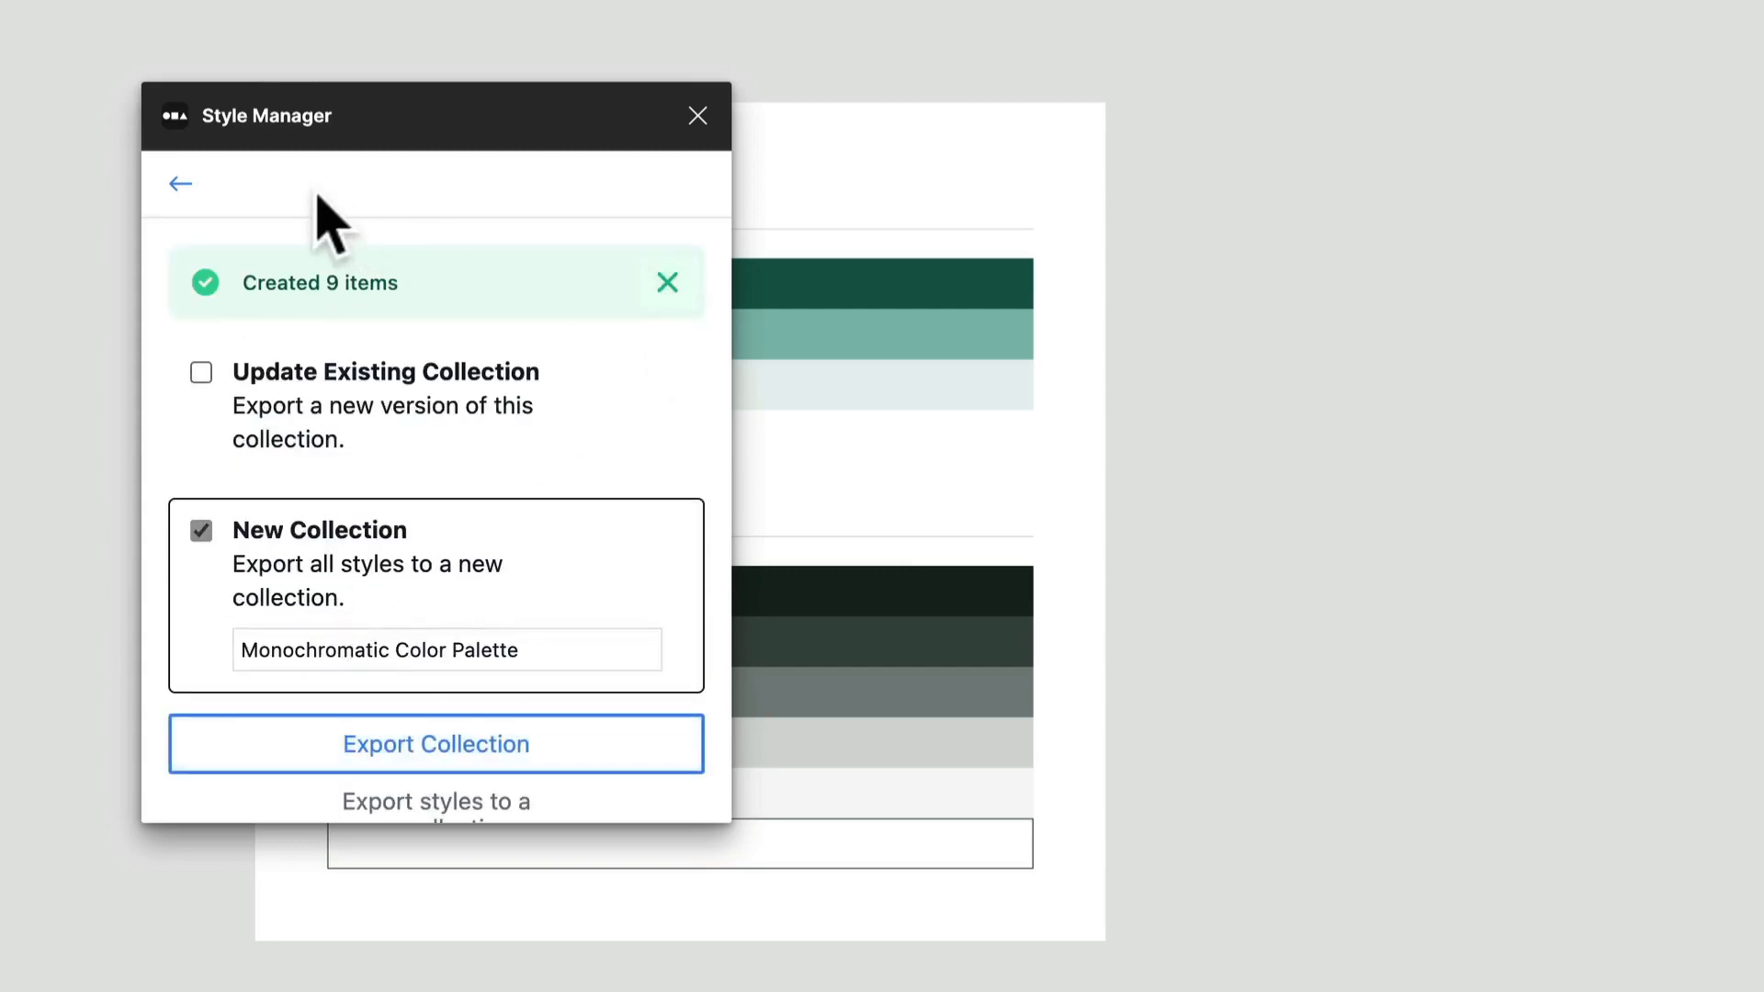
Check the exported collection in the Style Manager library and close the plugin.
left_click(180, 185)
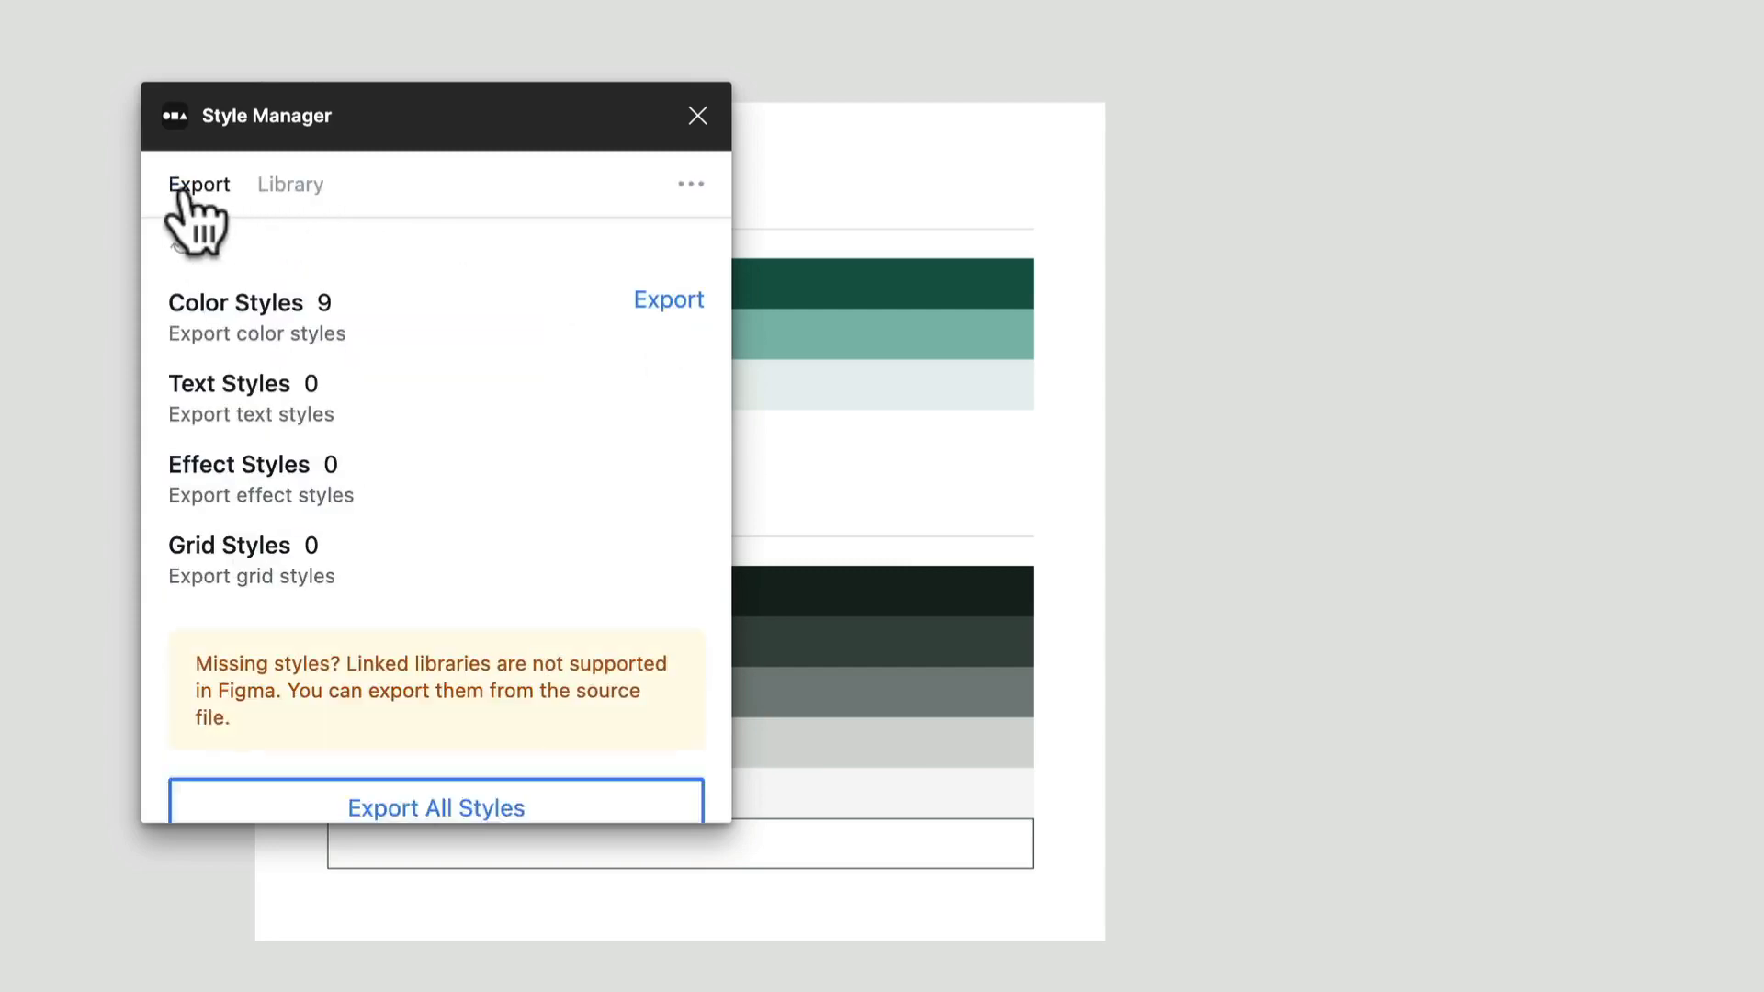
scroll(354, 538, "down", 3)
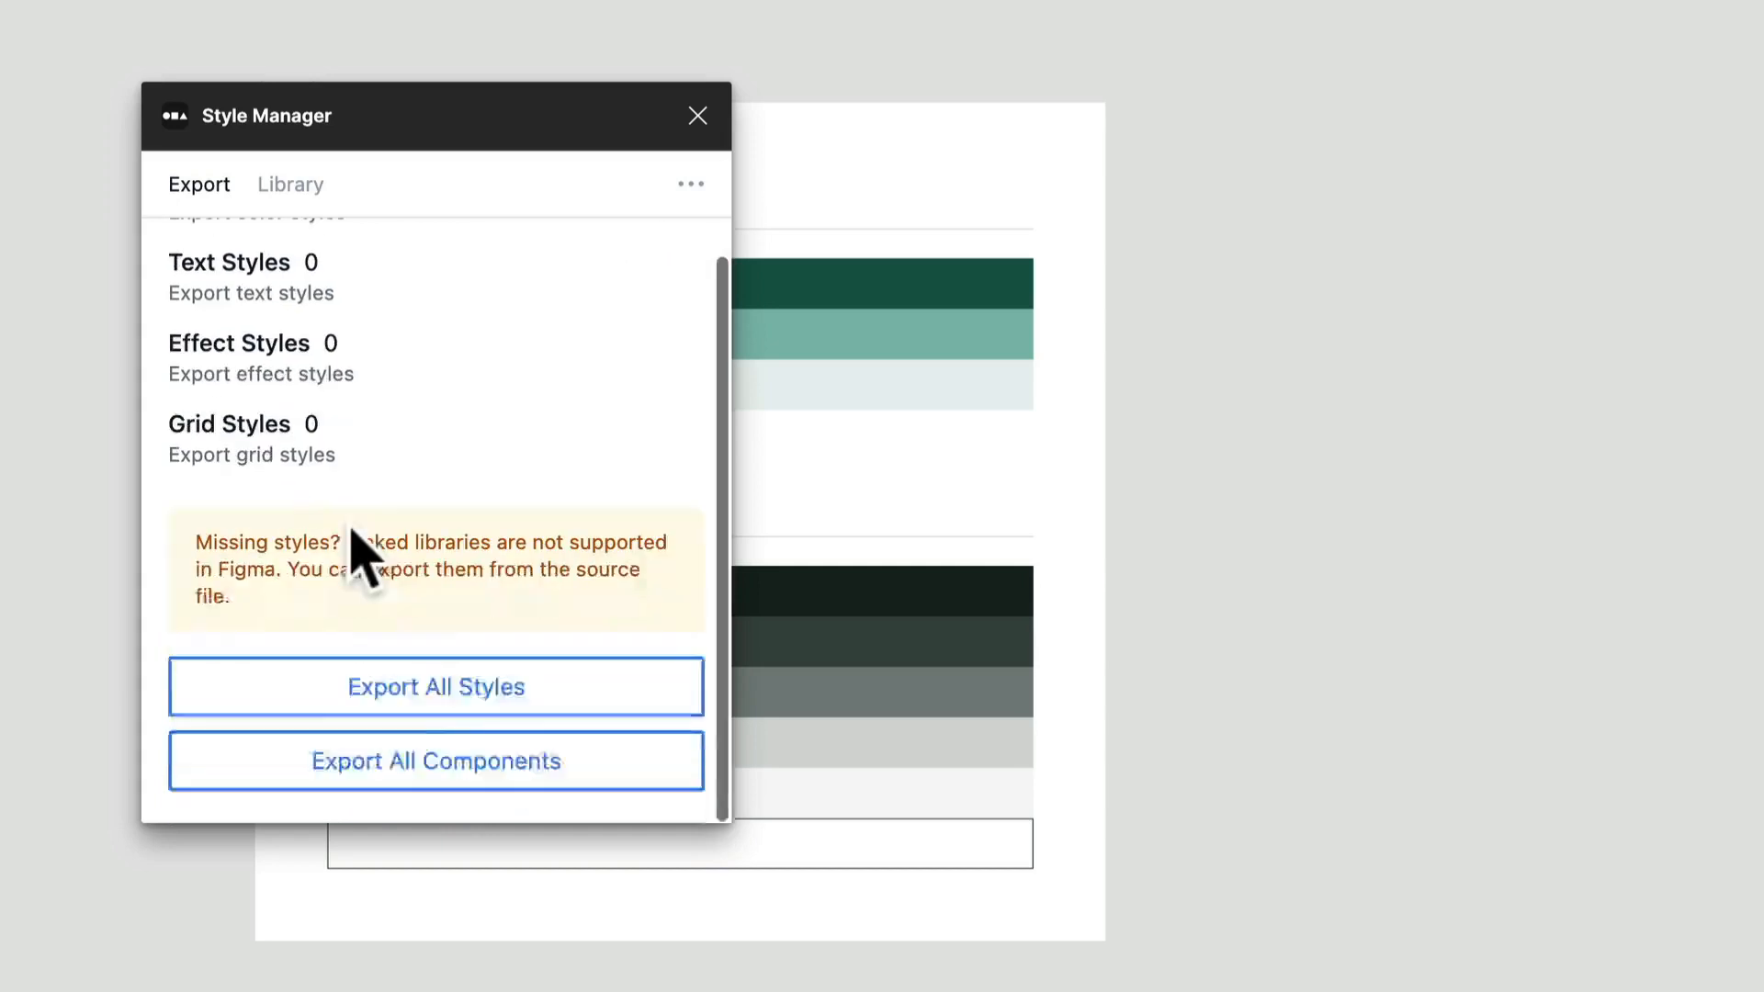
left_click(292, 184)
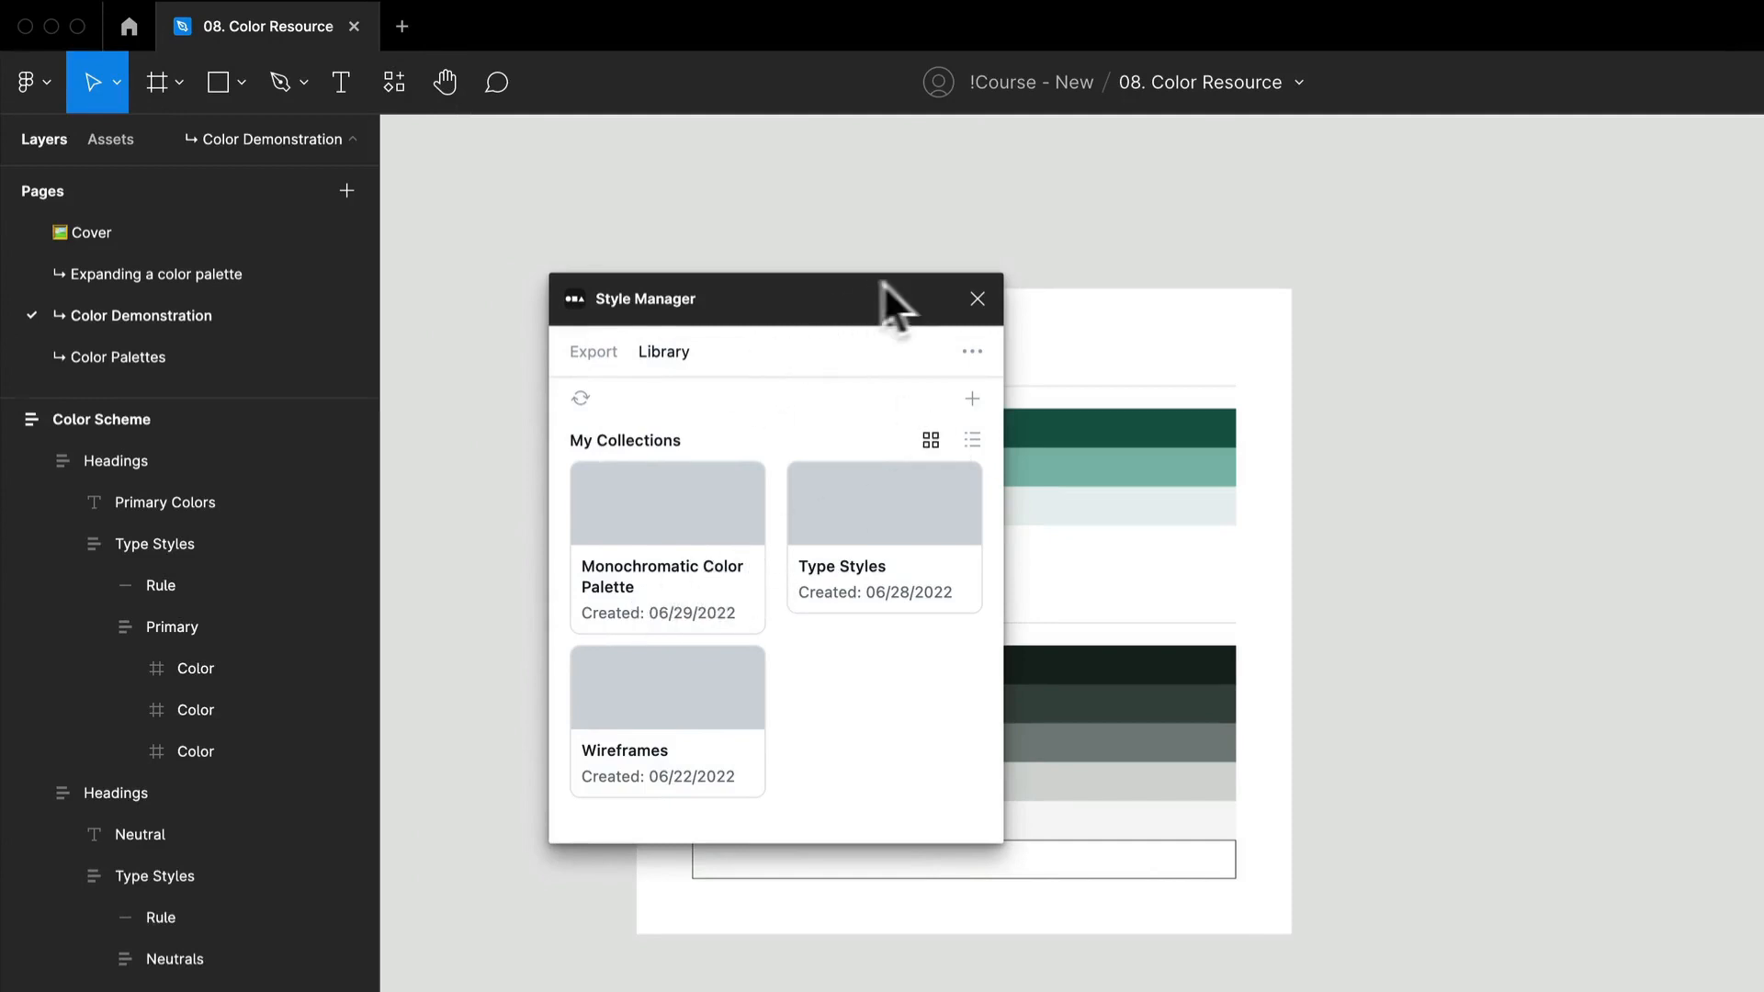
left_click(976, 298)
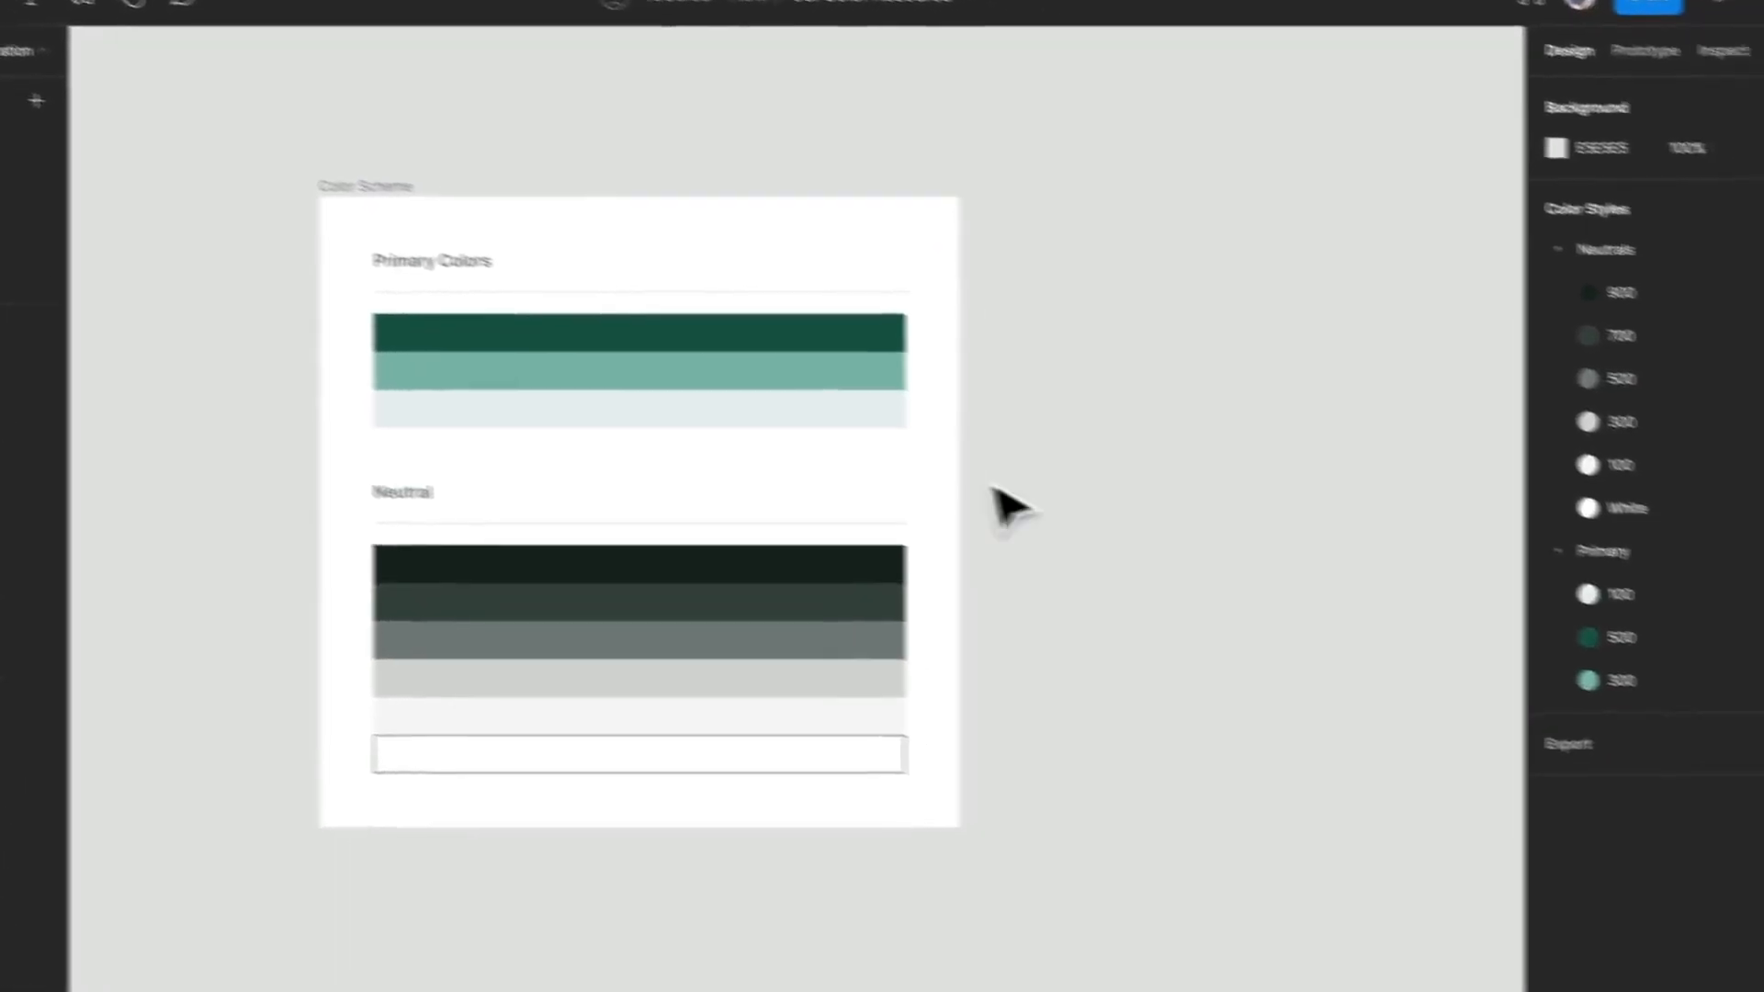
Draw a square about 318 × 318 on the empty canvas beside the Color Scheme frame.
key("r")
left_click_drag(1056, 203, 1273, 419)
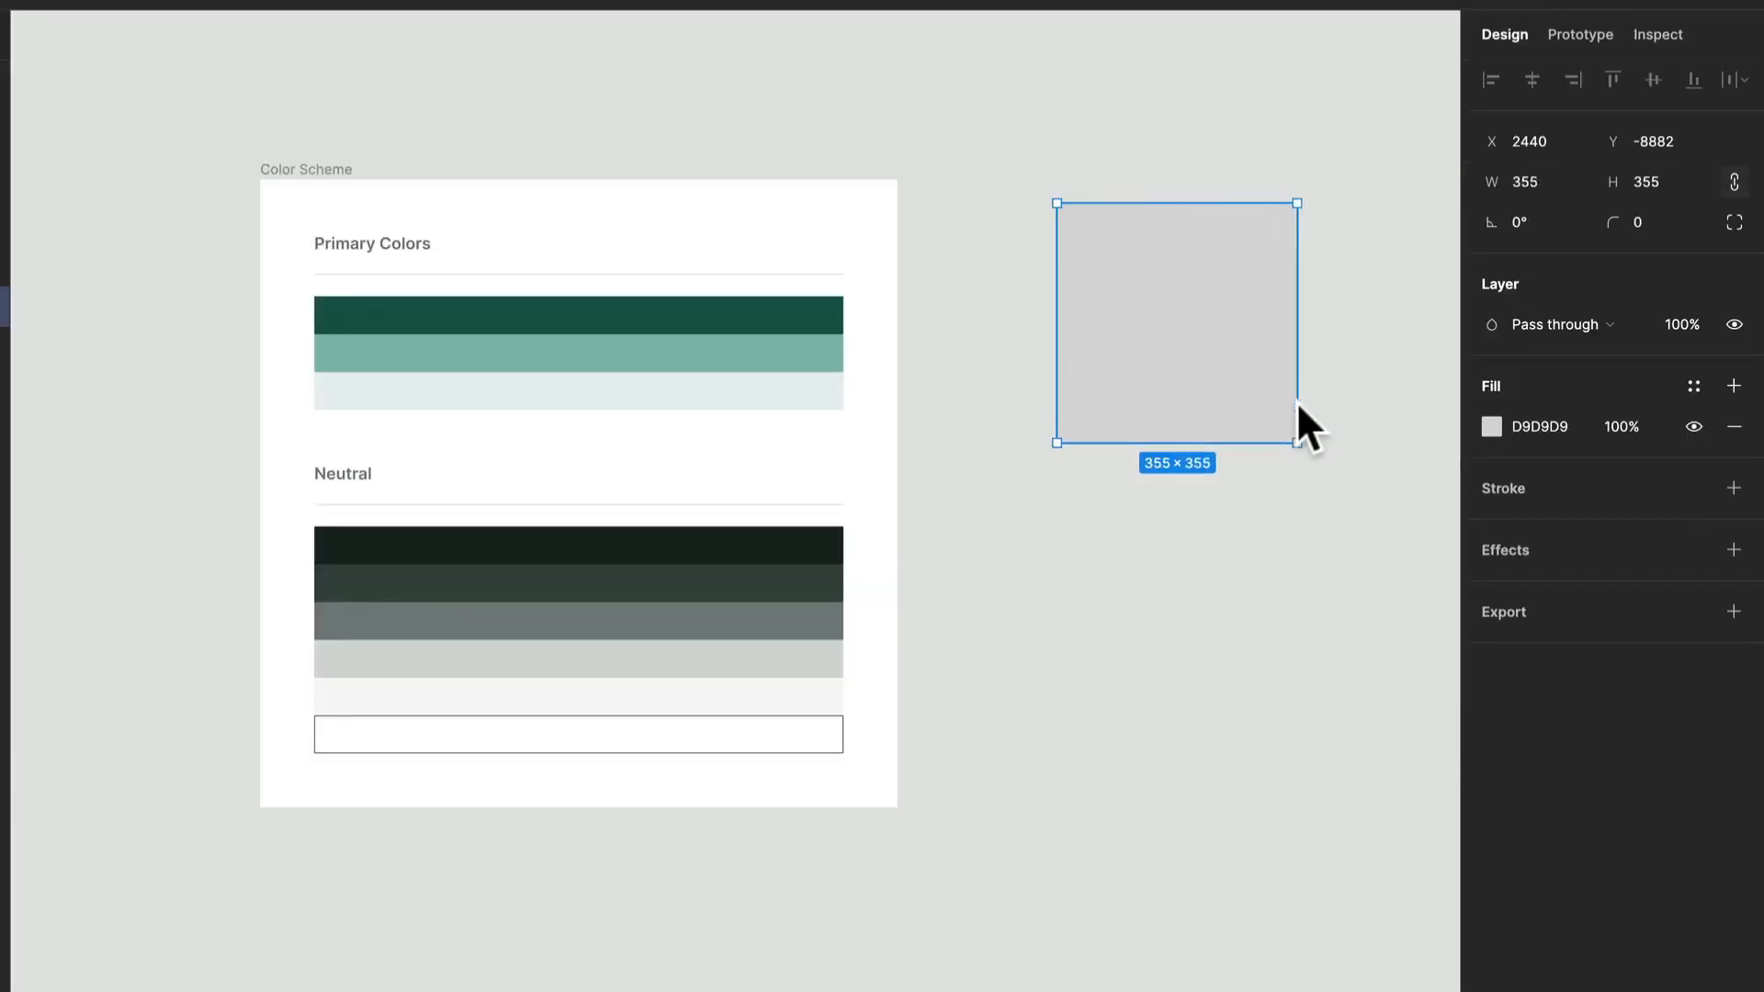
scroll(1379, 555, "right", 5)
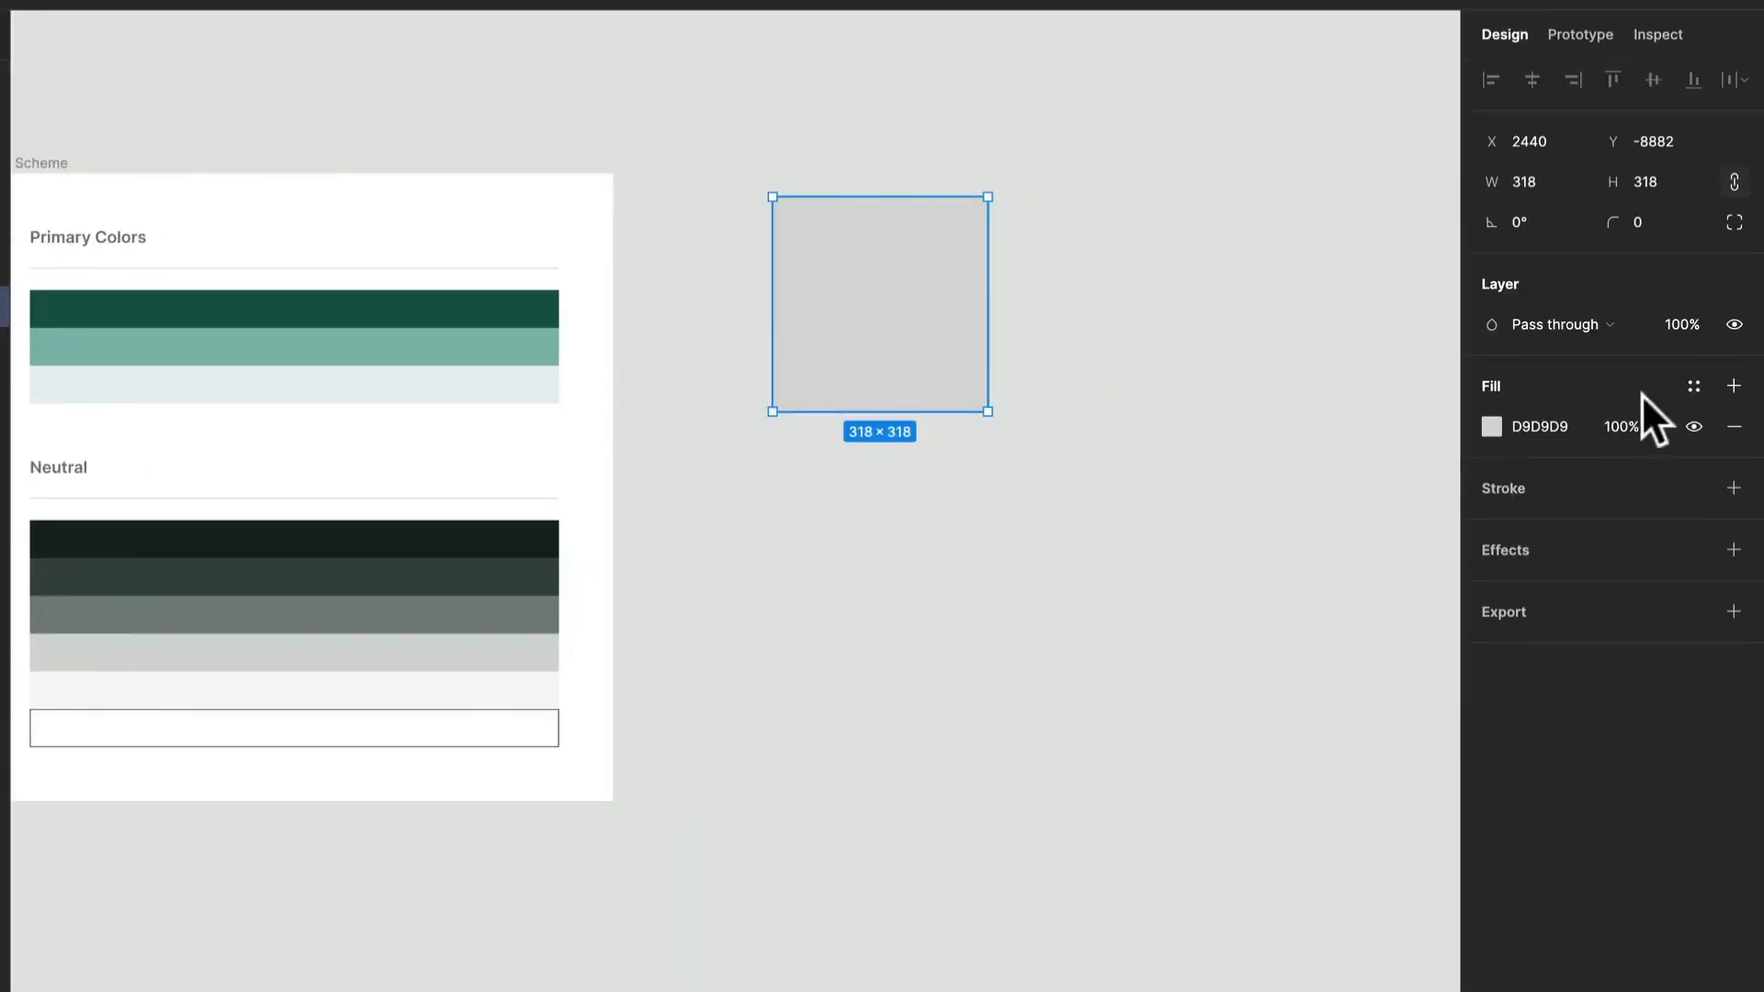
Browse the color styles for the square's fill, show them as a grid, and apply Neutrals/900.
left_click(1694, 386)
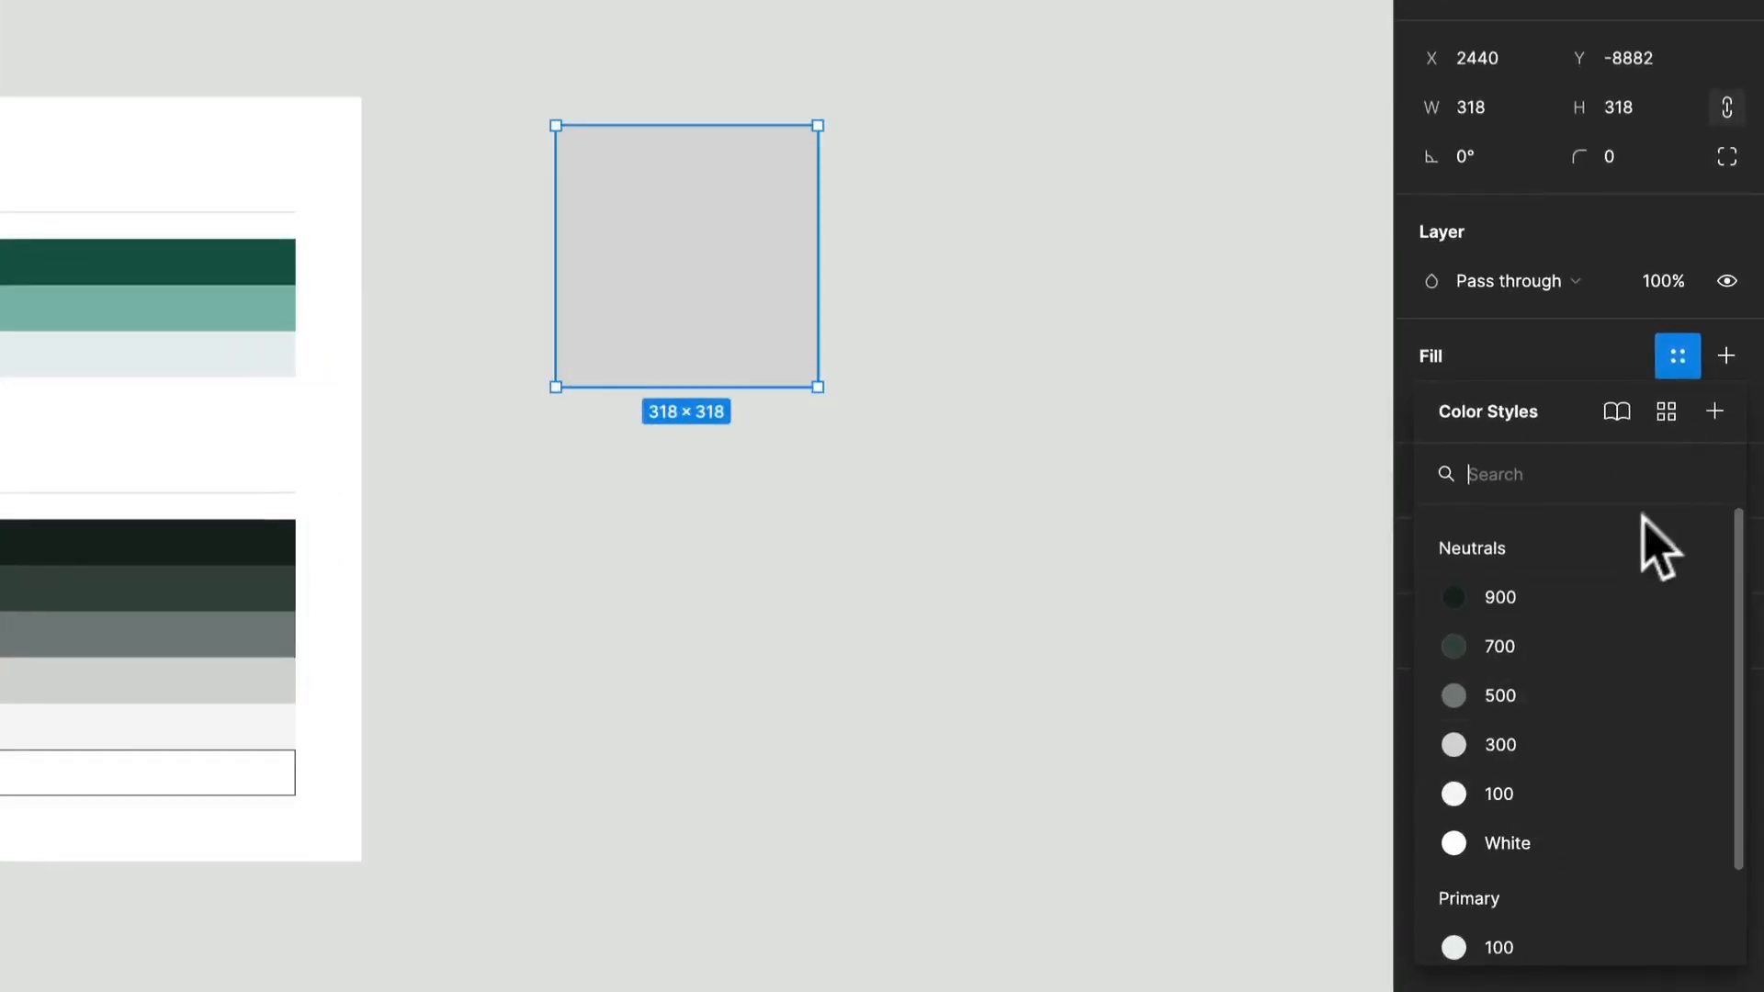
left_click(1682, 360)
left_click(1682, 360)
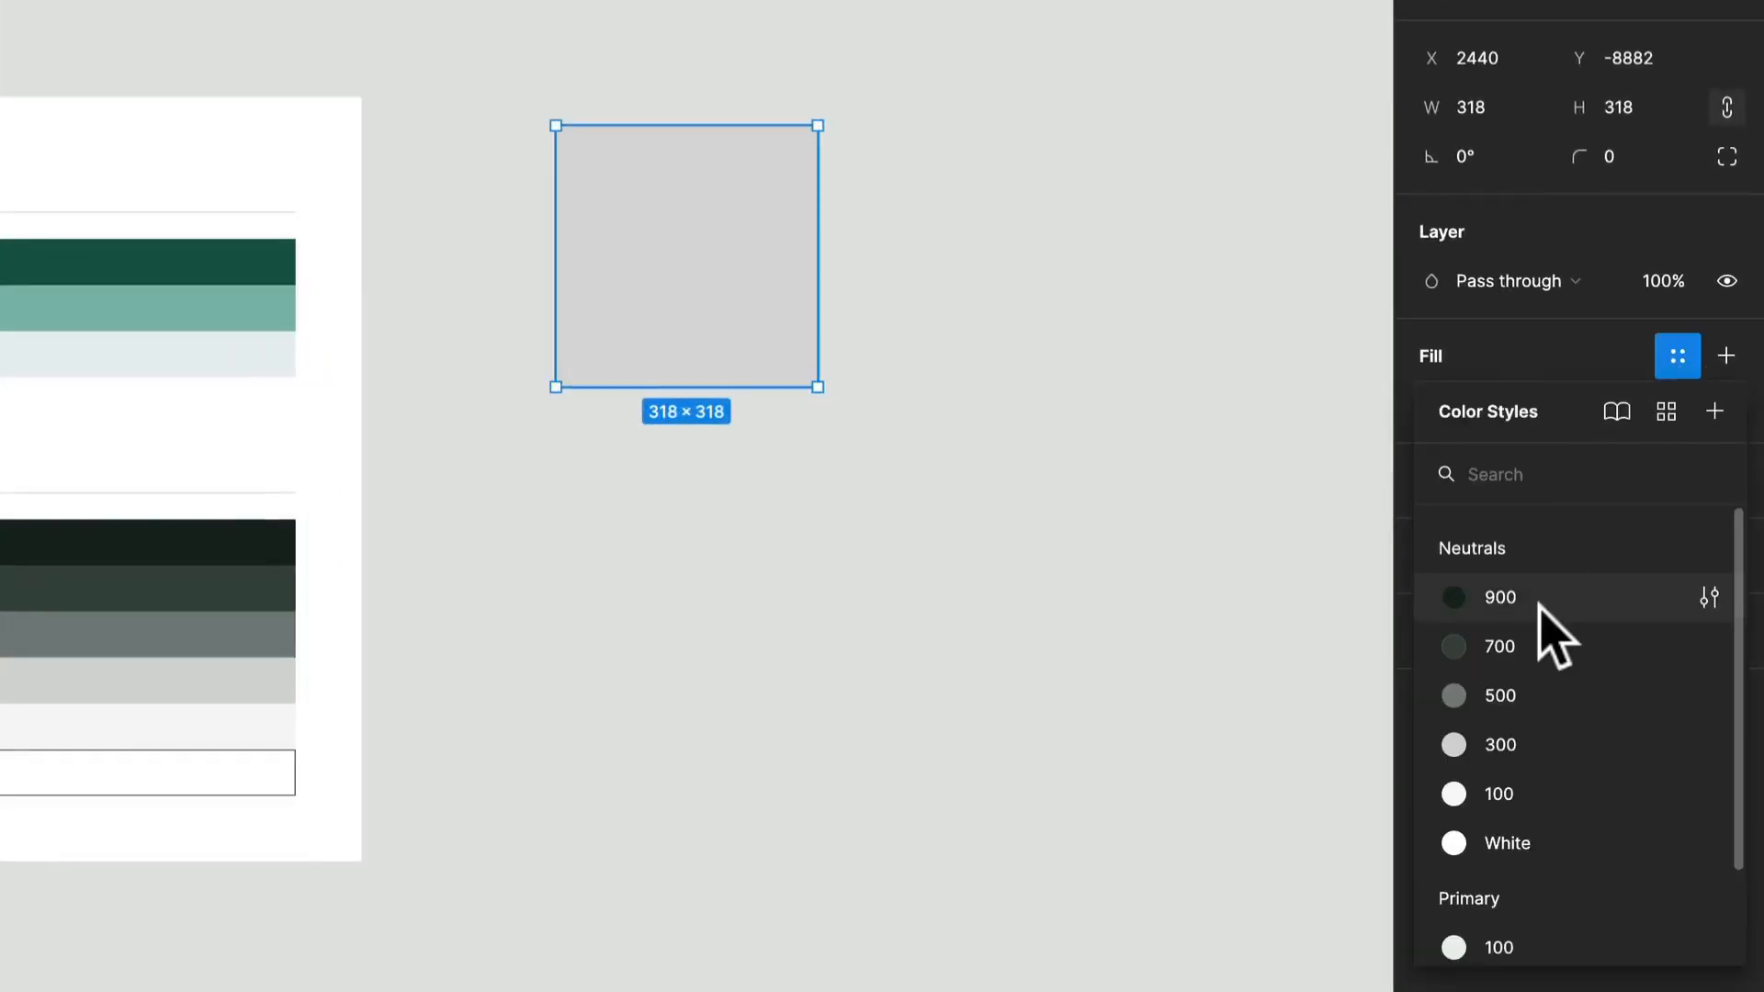
scroll(1540, 611, "down", 2)
scroll(1537, 593, "up", 2)
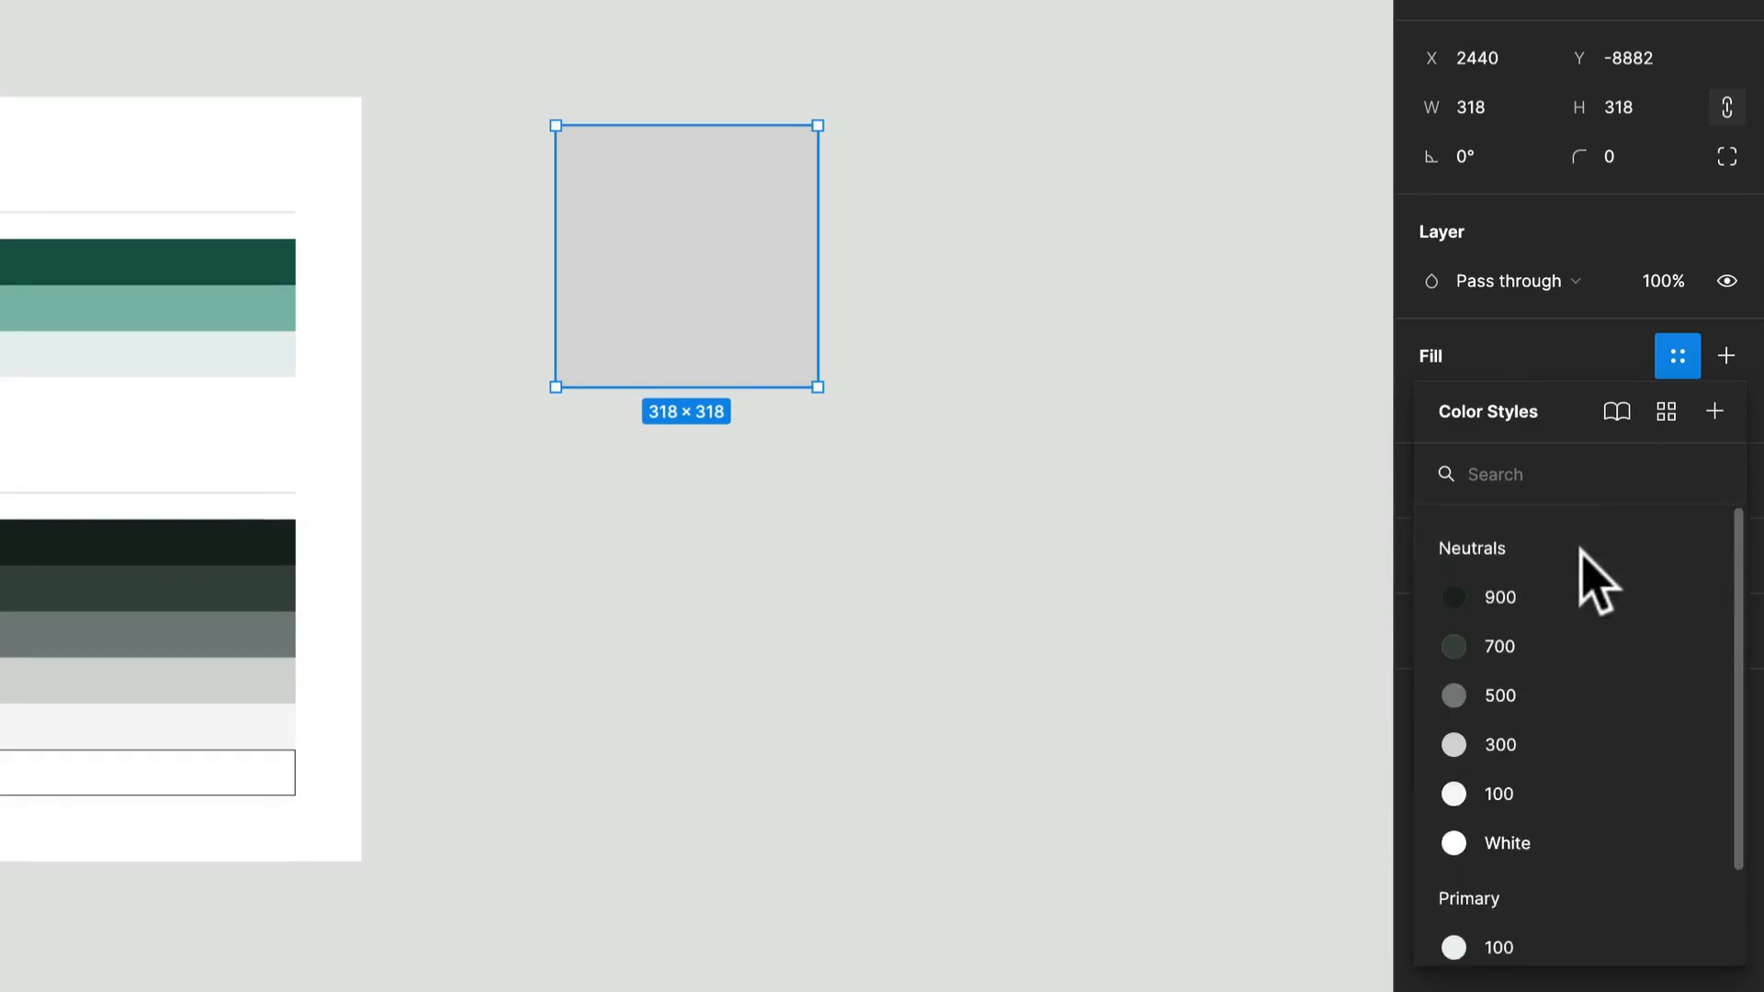
left_click(1669, 413)
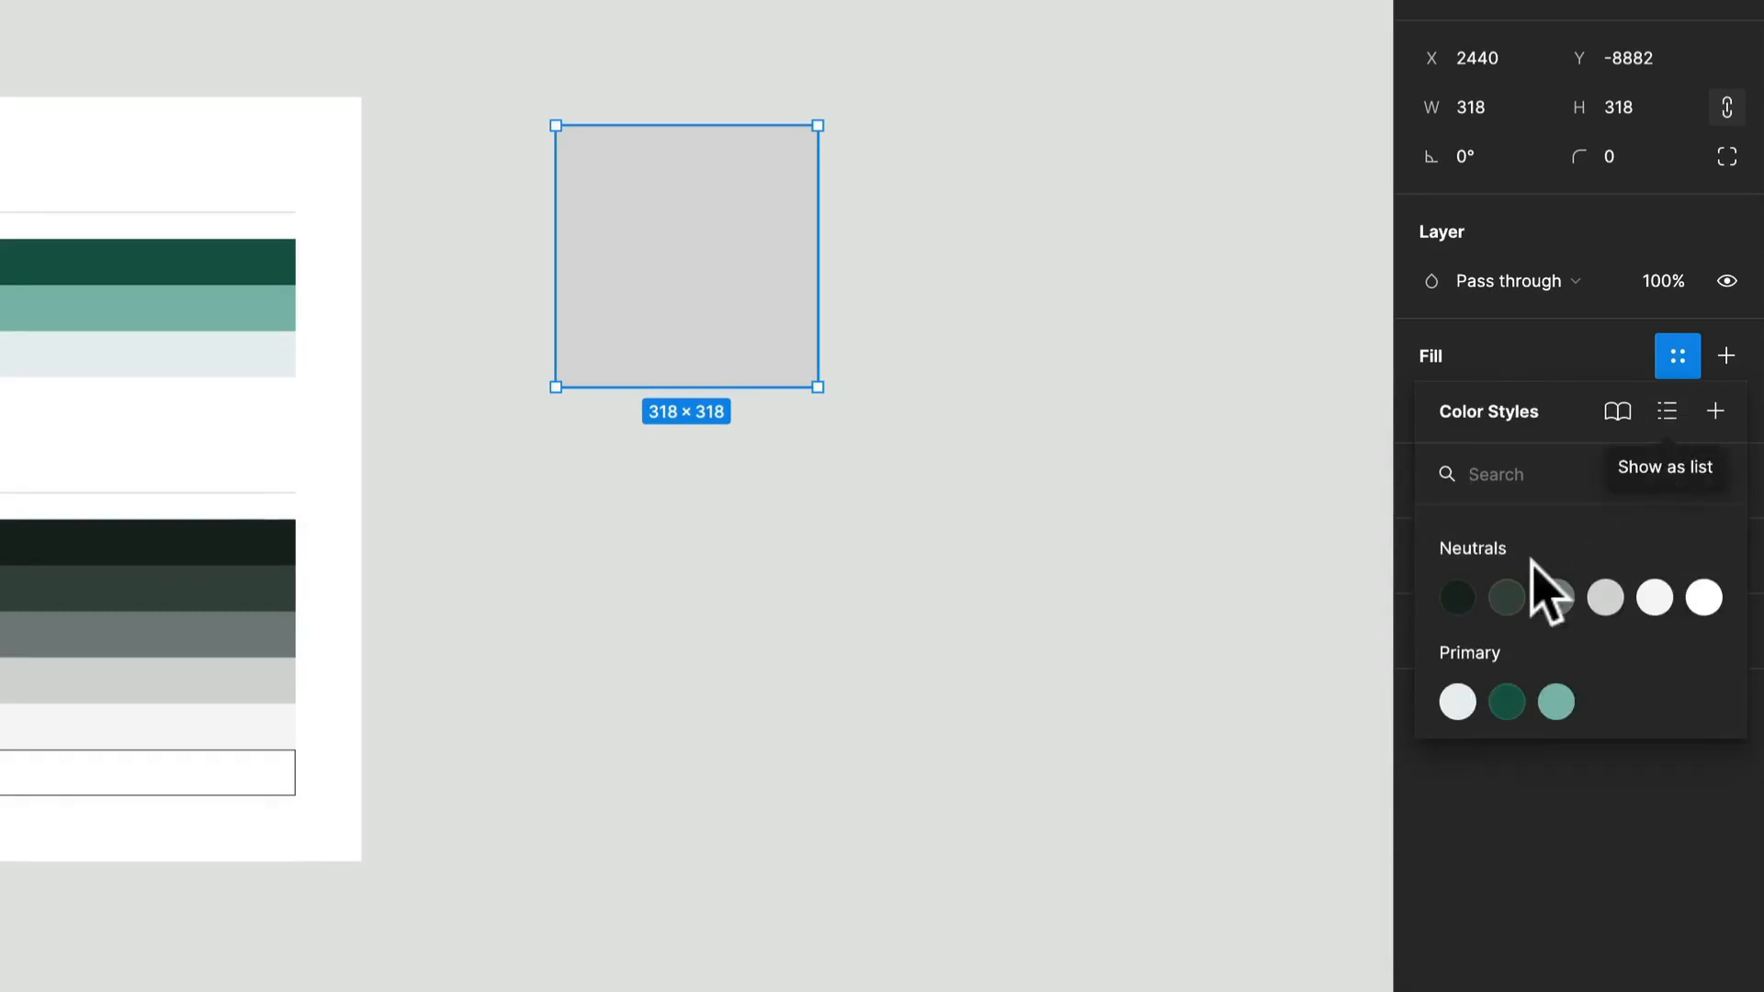
left_click(1667, 415)
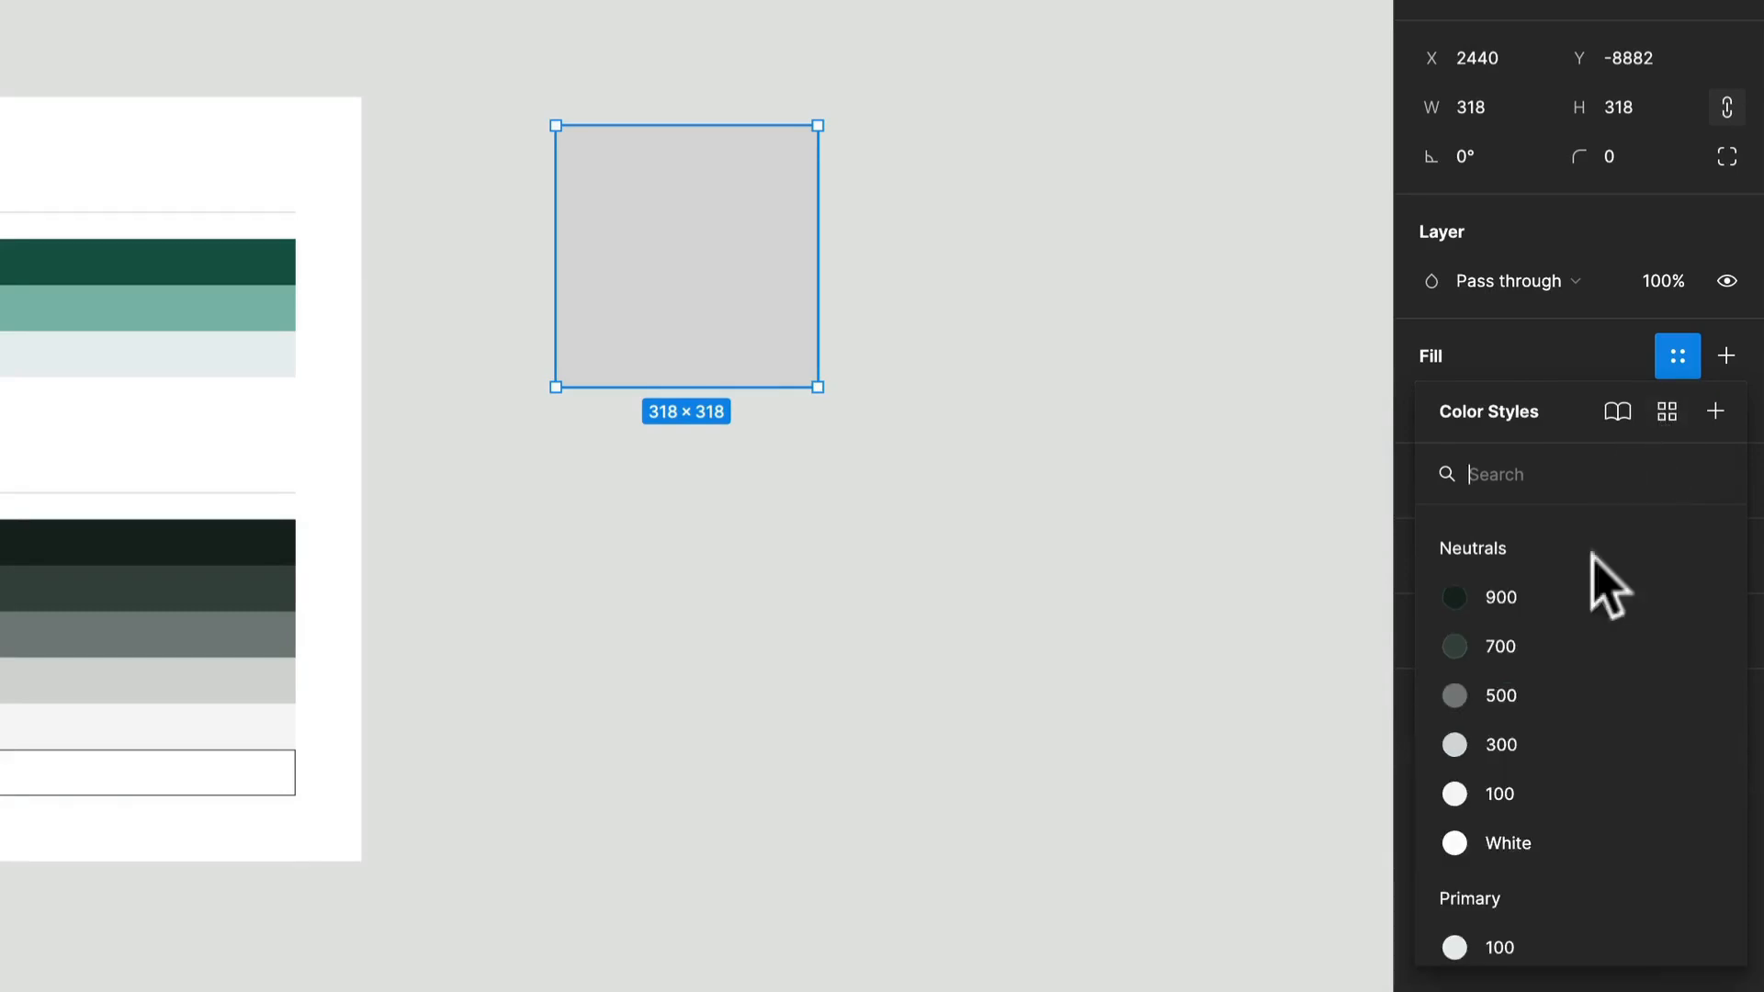
left_click(1667, 412)
left_click(1458, 597)
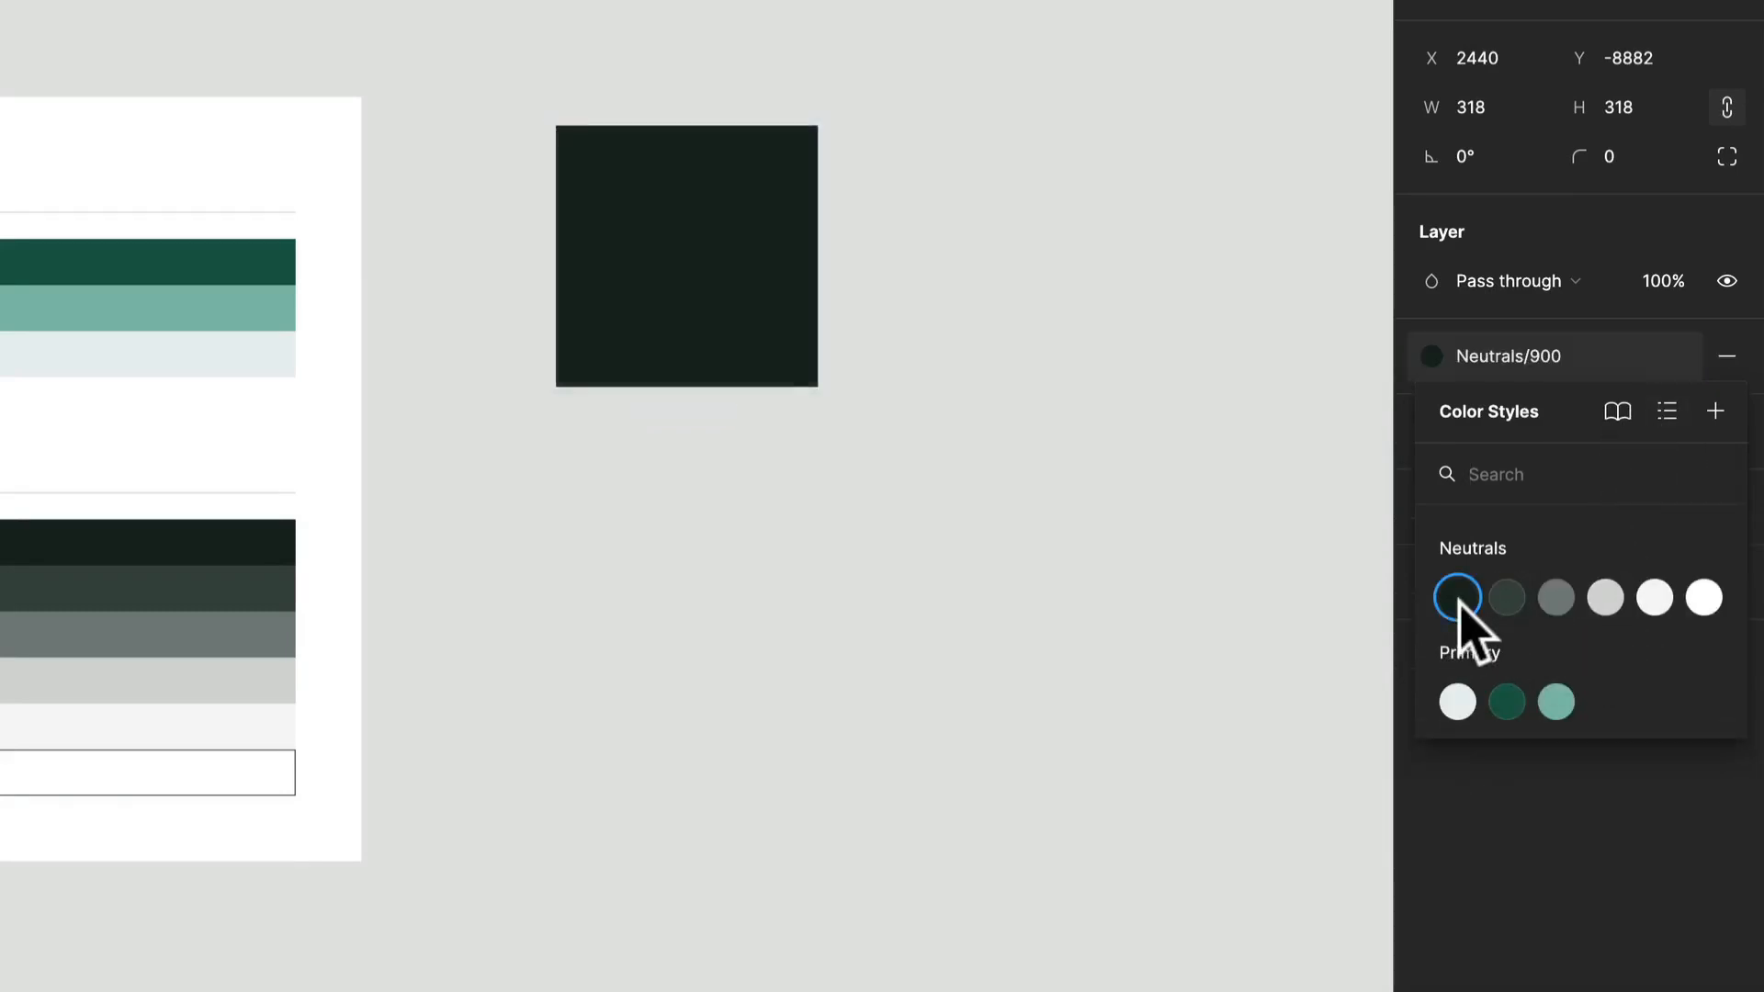
Copy the square three times into a two-by-two arrangement, filling the copies with Primary/500, Primary/300 and Primary/100.
left_click_drag(611, 323, 1004, 315)
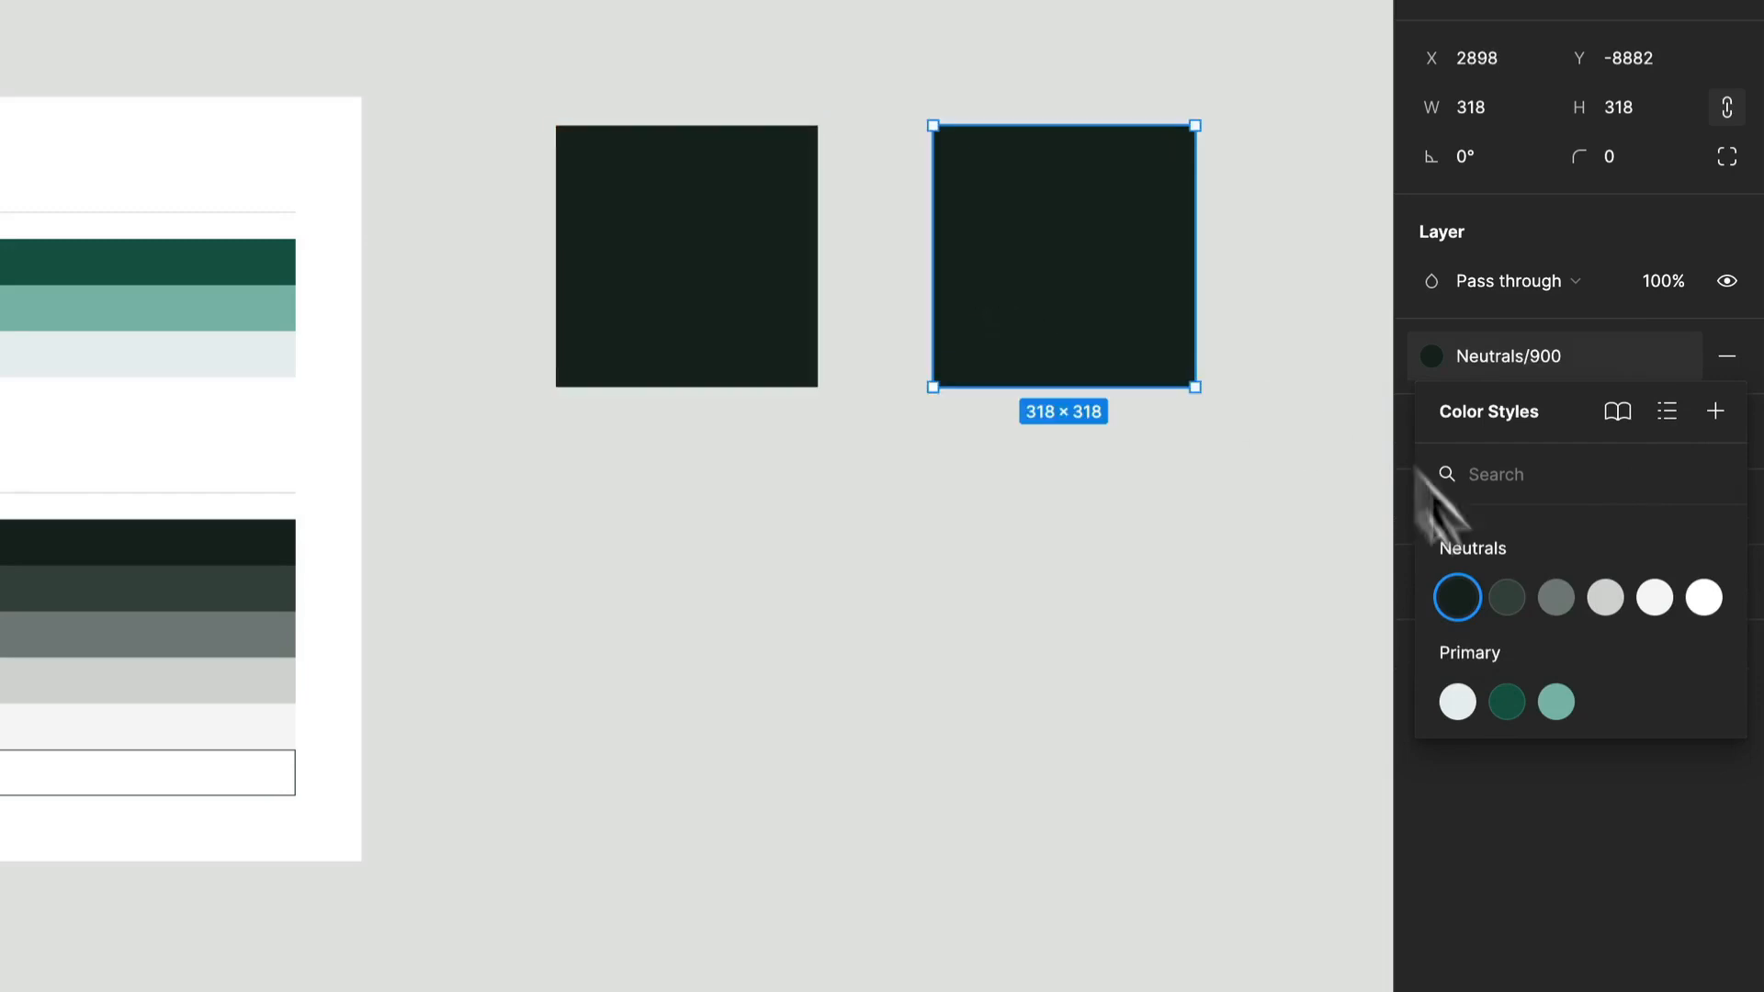
left_click(1507, 704)
left_click_drag(1025, 232, 1025, 616)
left_click(1557, 702)
left_click_drag(1119, 748, 761, 748)
left_click(1457, 702)
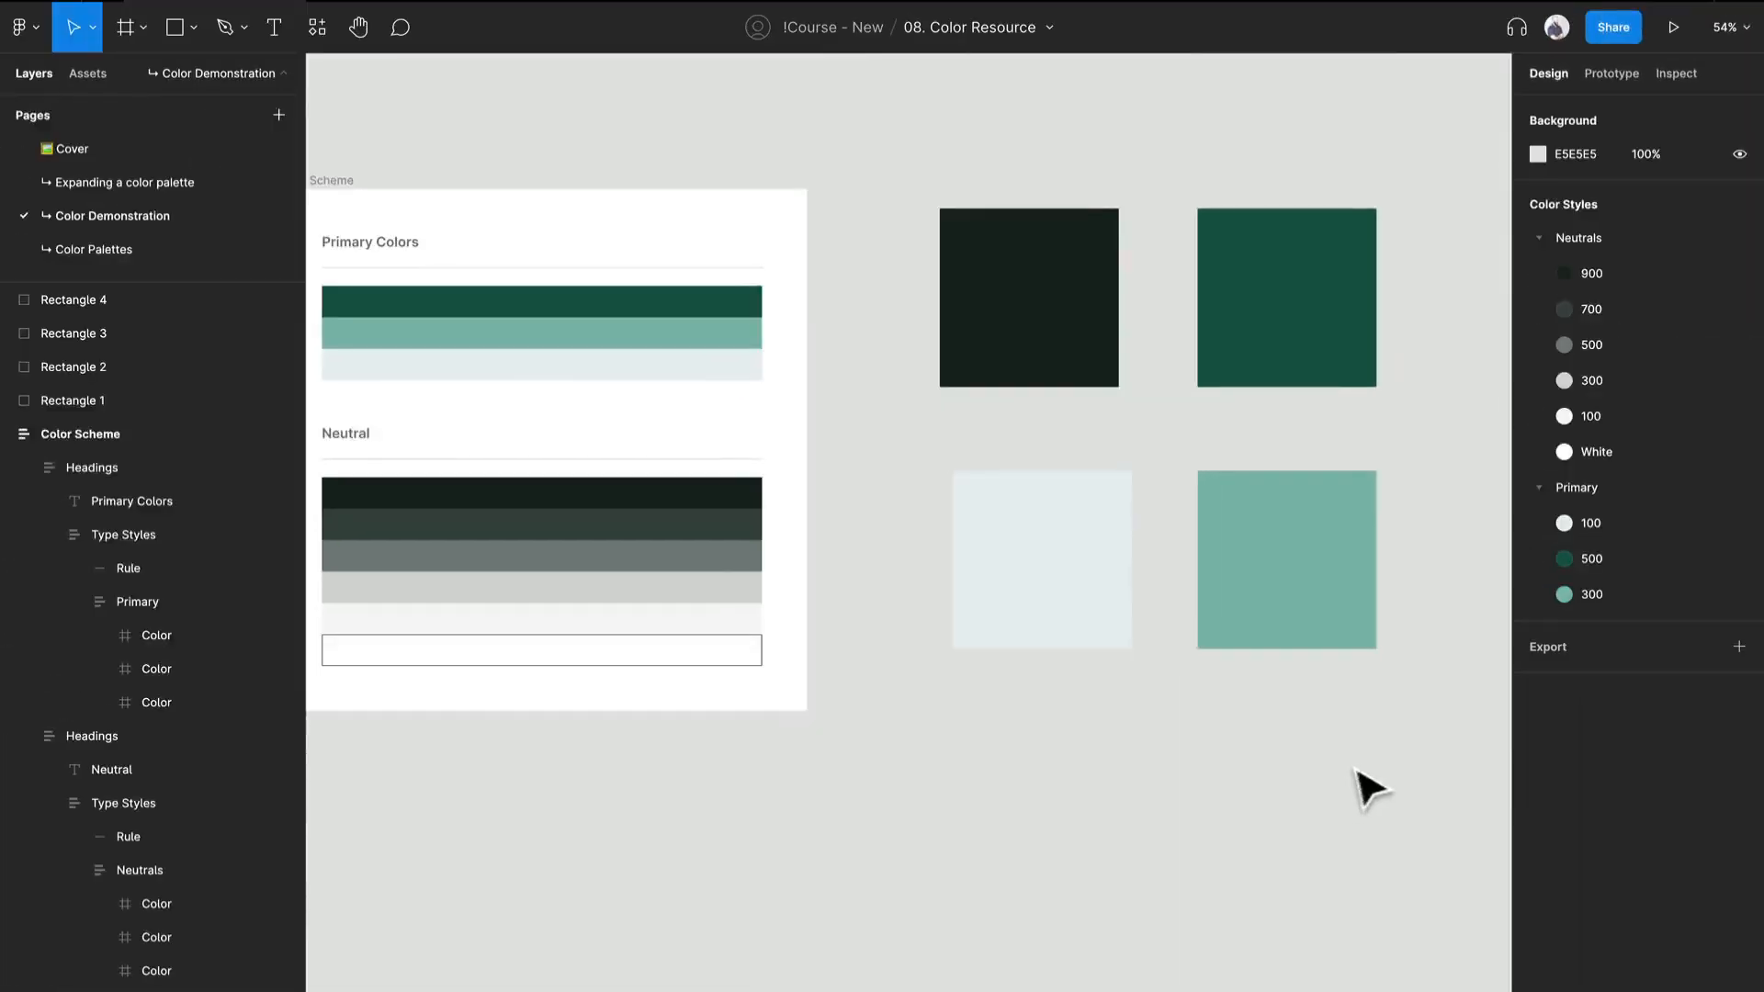
Select all four colored squares beside the Color Scheme frame.
left_click_drag(1351, 792, 1078, 297)
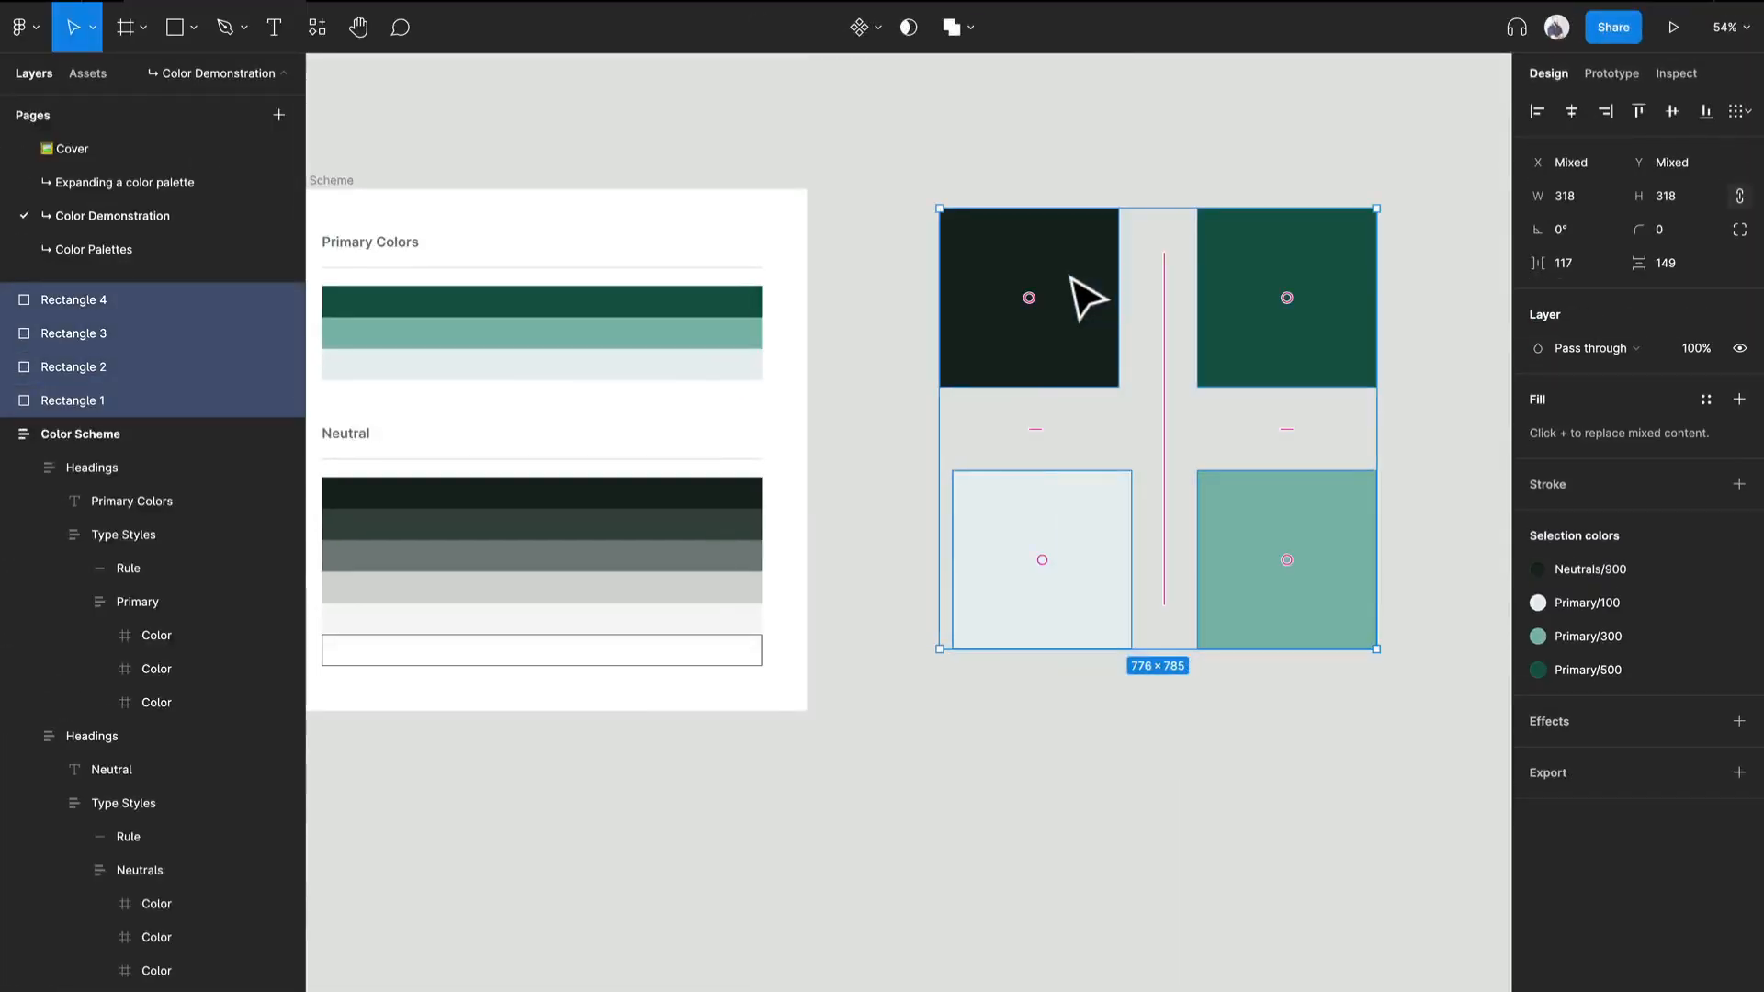